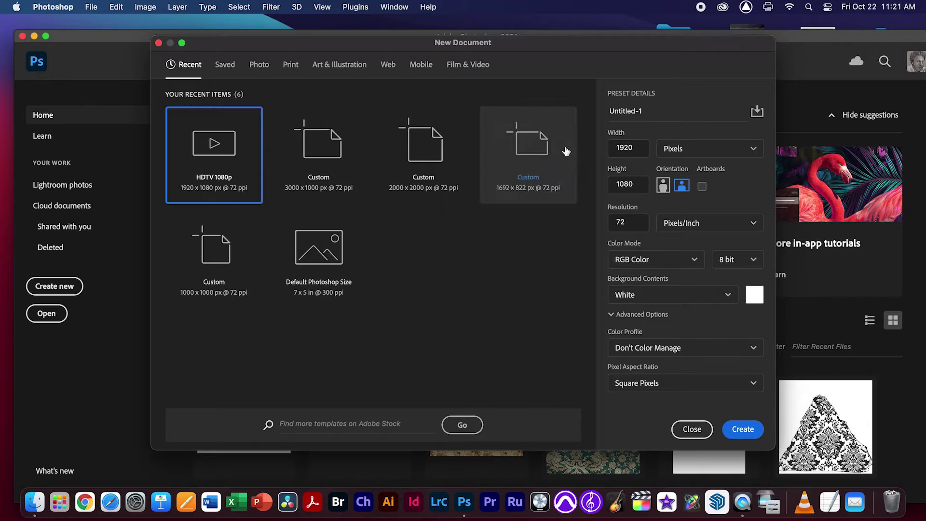
Create a new document 4000 pixels wide and 1080 pixels high with a white background.
drag(636, 147, 600, 149)
text(4000)
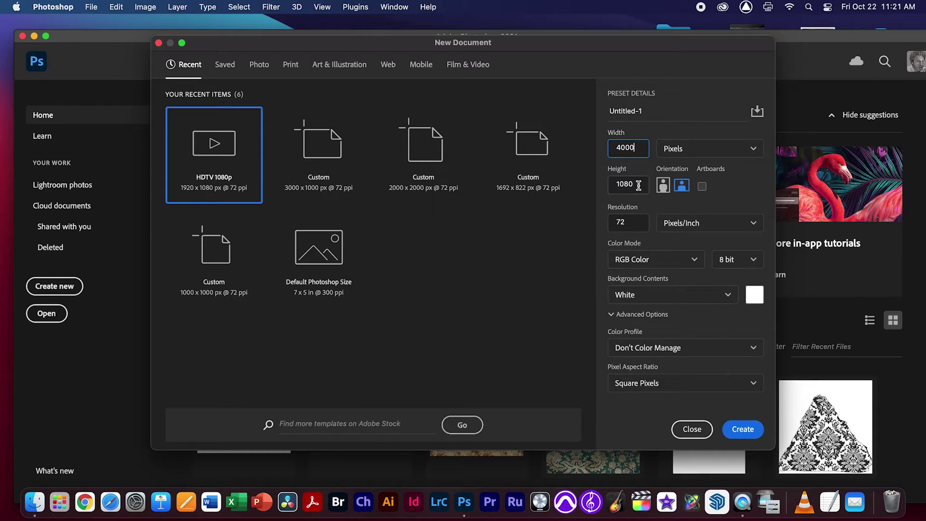
click(638, 185)
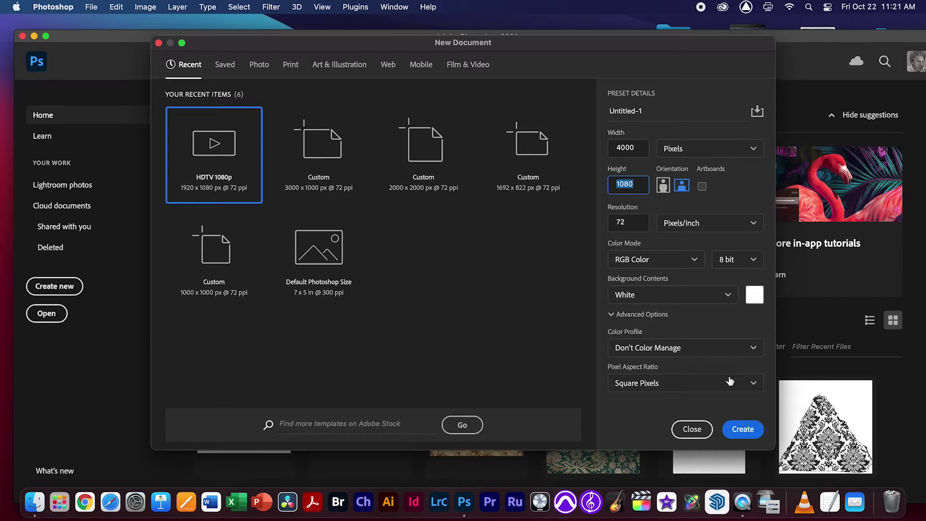
click(741, 428)
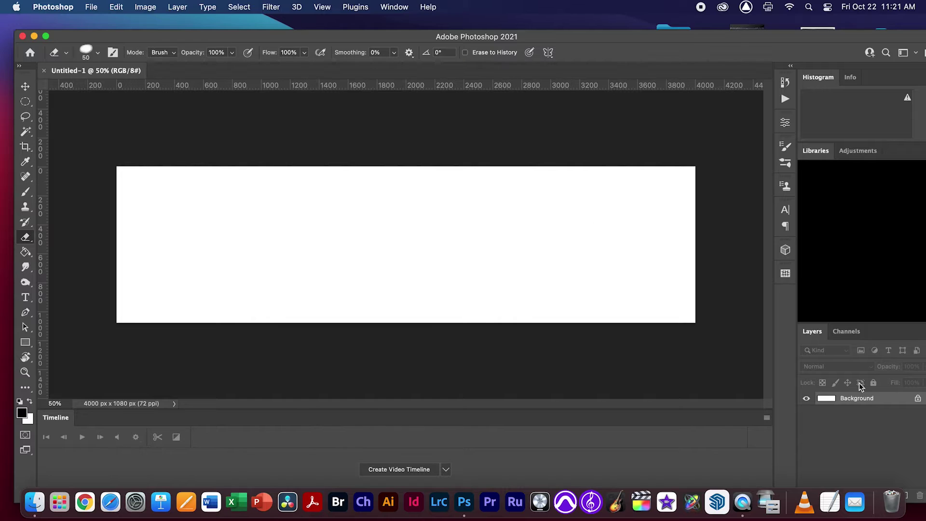
Convert the Background into a regular layer and add a new layer above it named "sky".
double_click(828, 403)
key(Return)
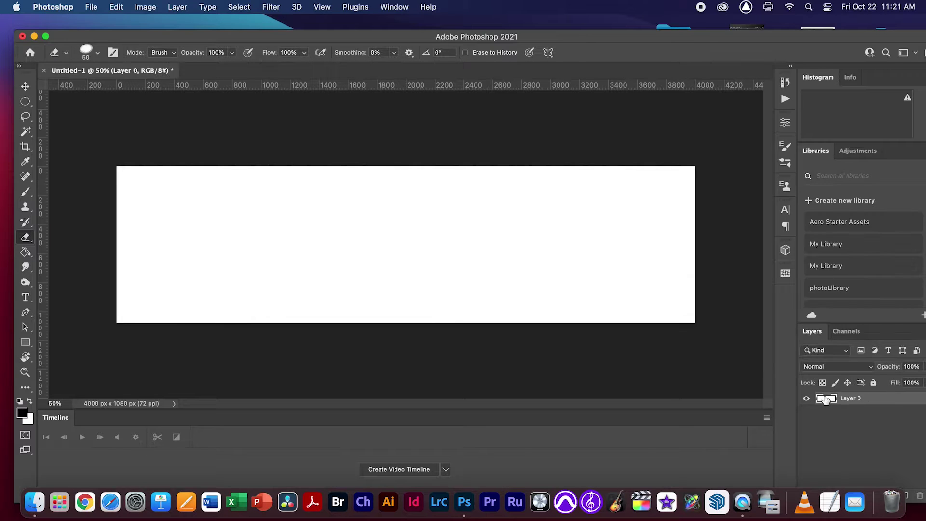
key(super+alt+shift+n)
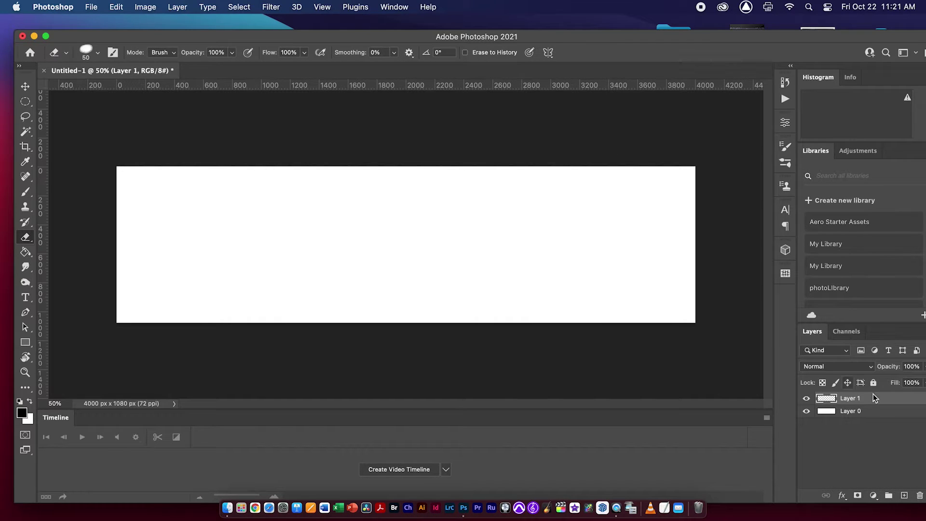
double_click(850, 398)
text(sky)
key(Return)
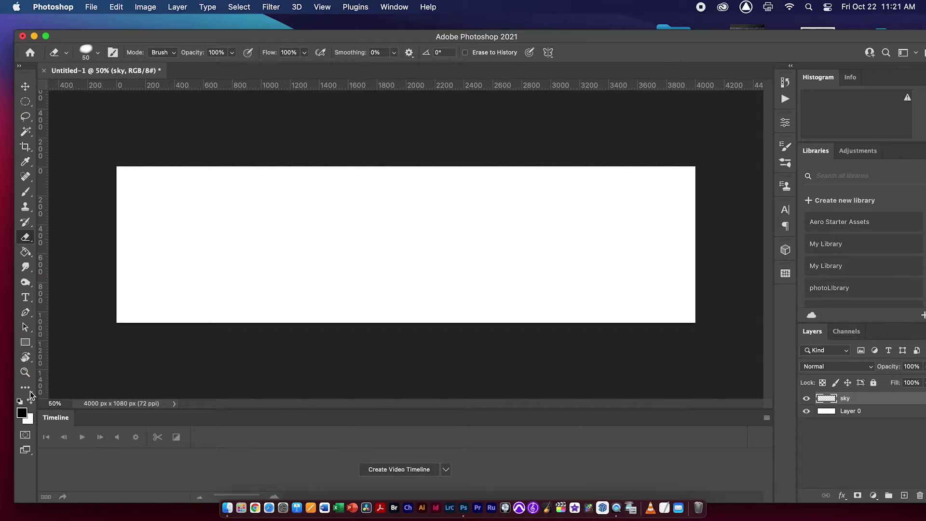
Set the foreground to a muted teal with hue 192° and fill the sky layer with it using the Paint Bucket.
click(25, 252)
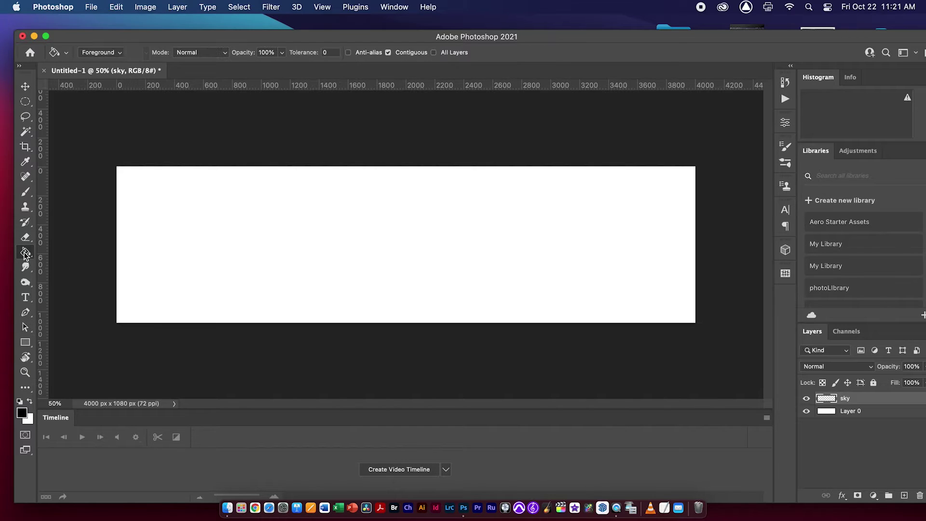
click(68, 261)
click(21, 412)
click(475, 238)
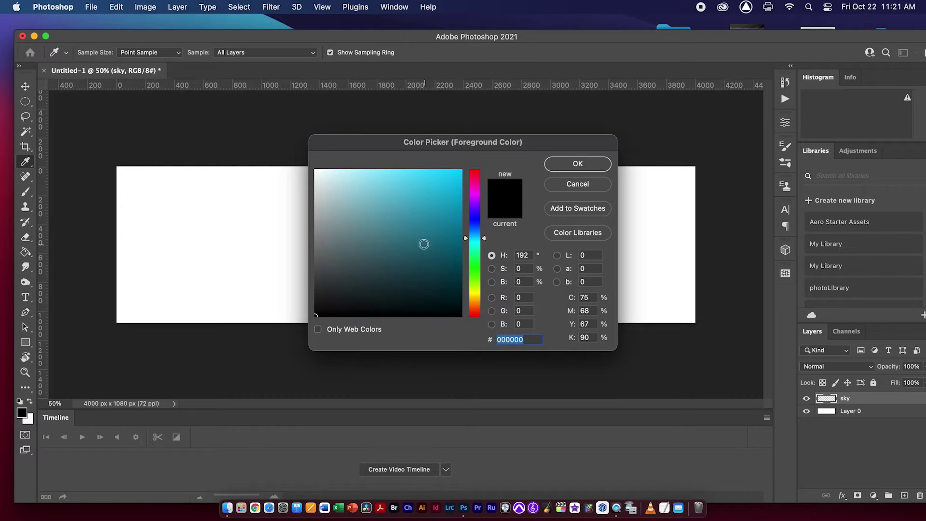
click(413, 229)
click(578, 165)
click(358, 246)
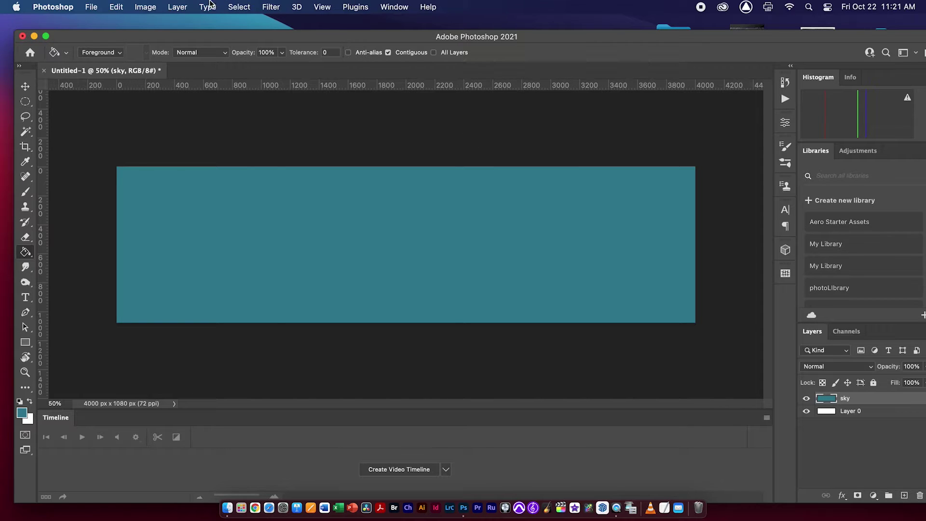
Start Sky Replacement on the sky layer and choose the dusky blue preset with wispy clouds, just above the Spectacular group.
click(124, 5)
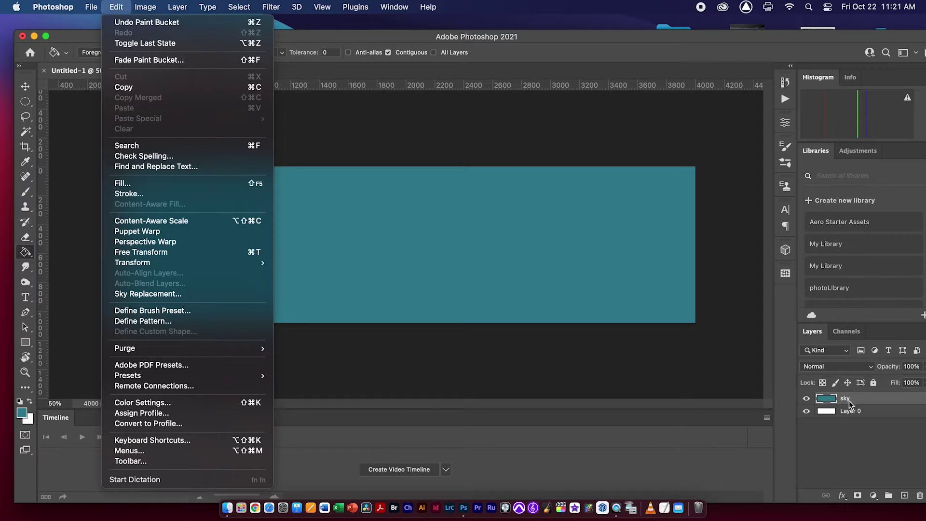
click(183, 295)
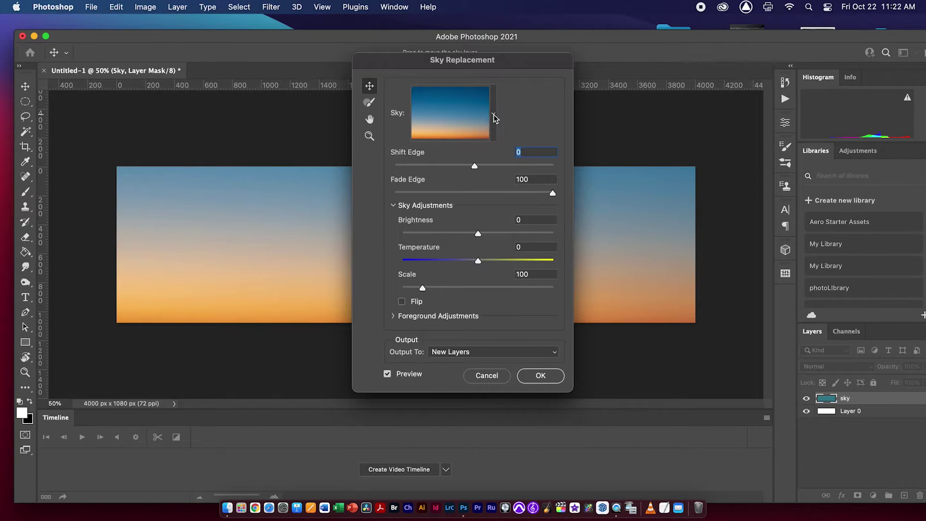
click(493, 116)
drag(515, 232, 513, 331)
click(443, 288)
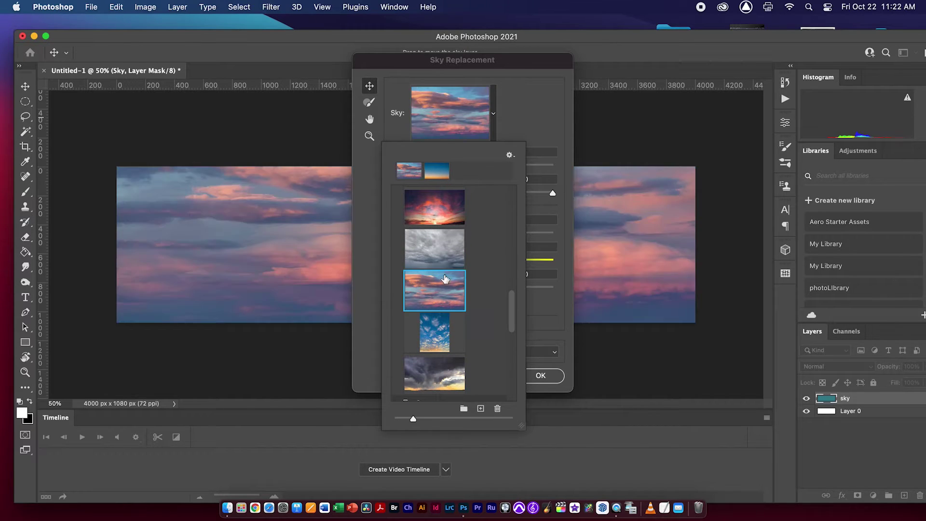
drag(516, 317, 515, 250)
click(435, 225)
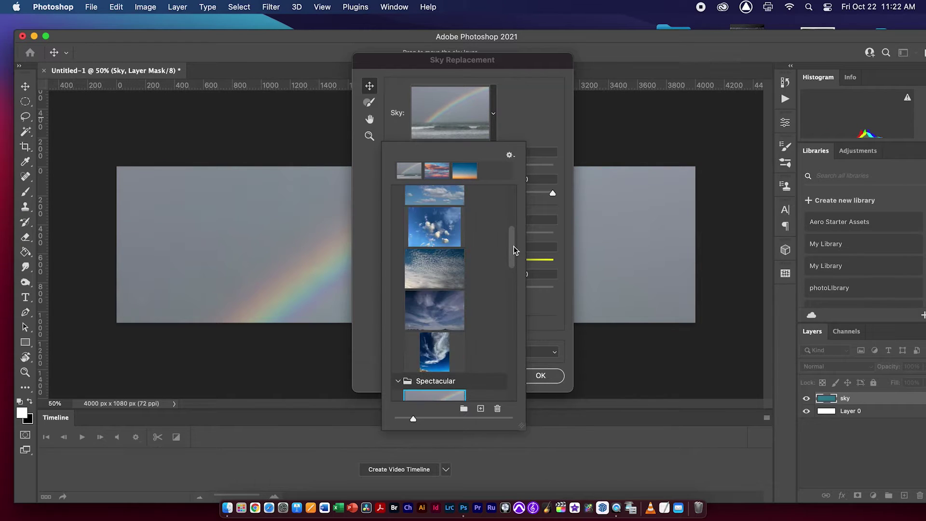
click(440, 323)
Set the replacement sky's temperature to -25 and apply it with output to New Layers.
drag(458, 67, 534, 94)
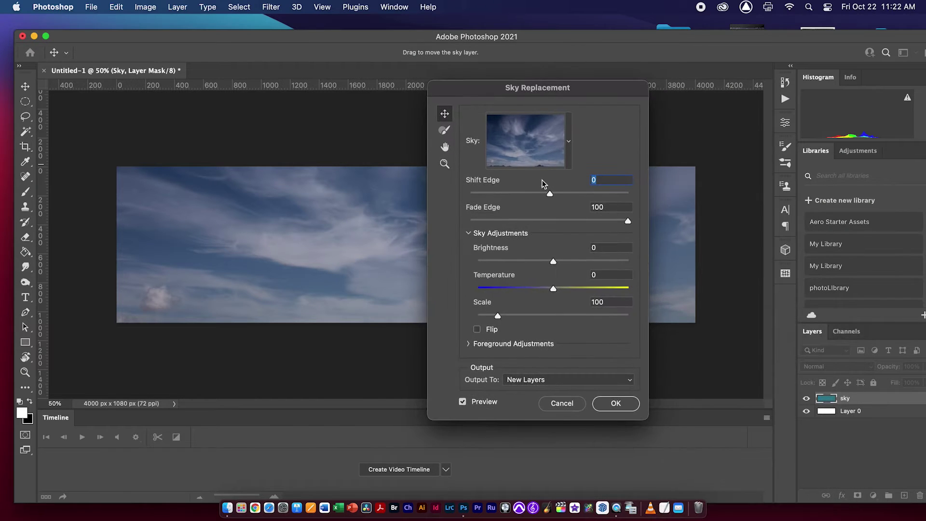
mouse_move(547, 294)
mouse_down()
mouse_move(520, 291)
mouse_move(599, 296)
mouse_move(517, 294)
mouse_move(536, 294)
mouse_up()
click(561, 381)
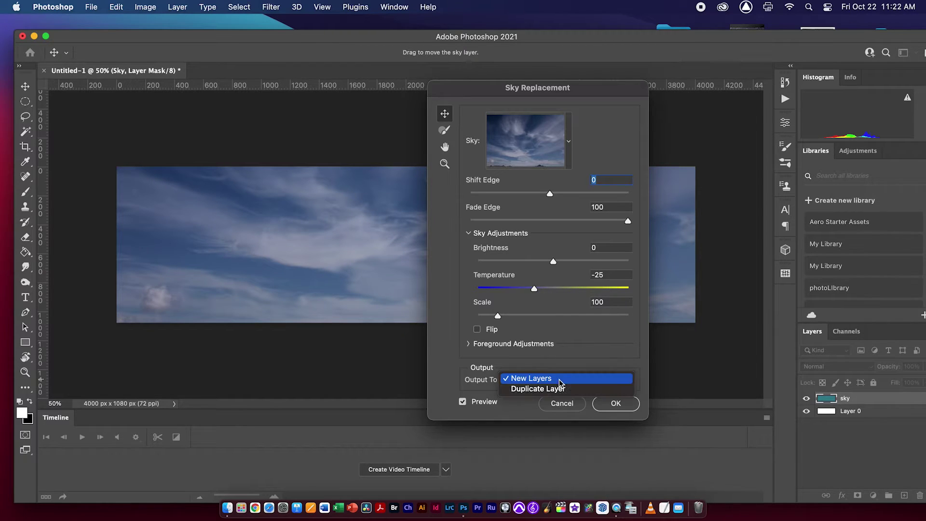
click(622, 411)
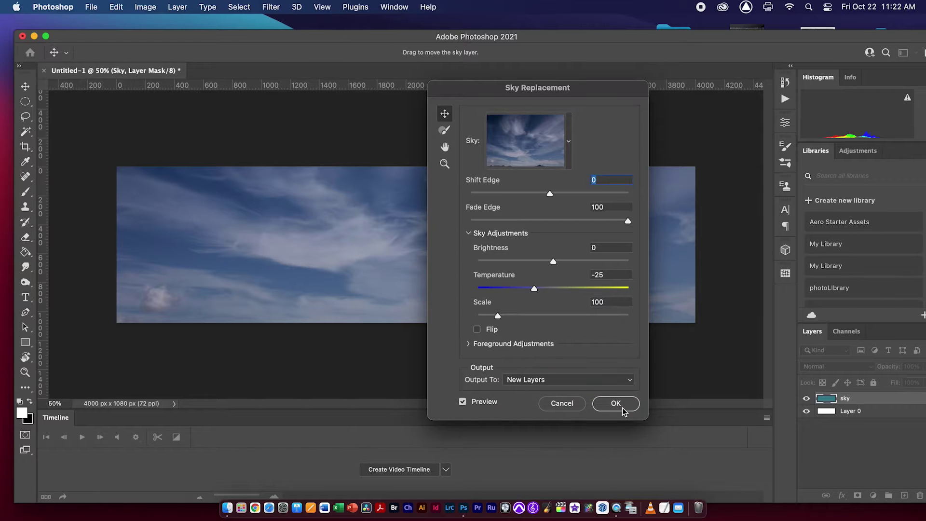
click(623, 407)
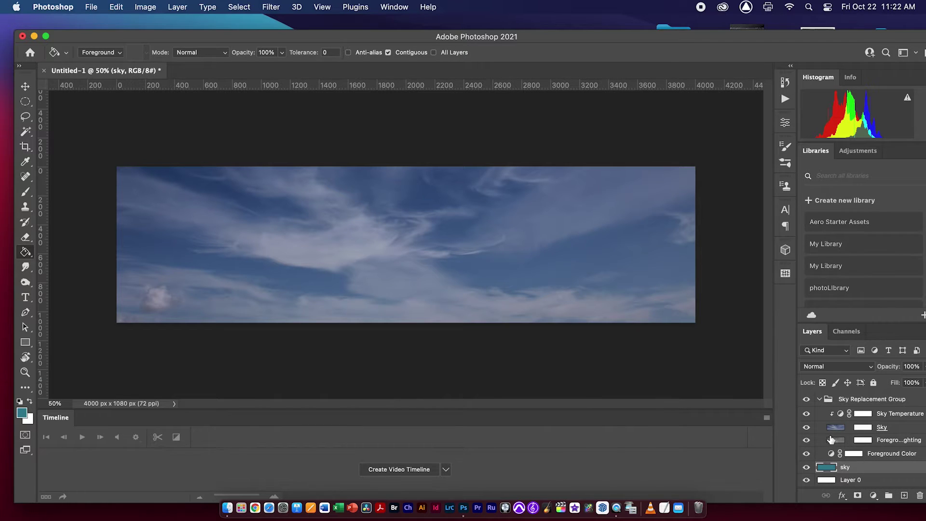
Merge the Sky Replacement Group into a single layer and hide the sky and Layer 0 layers.
click(820, 399)
click(826, 403)
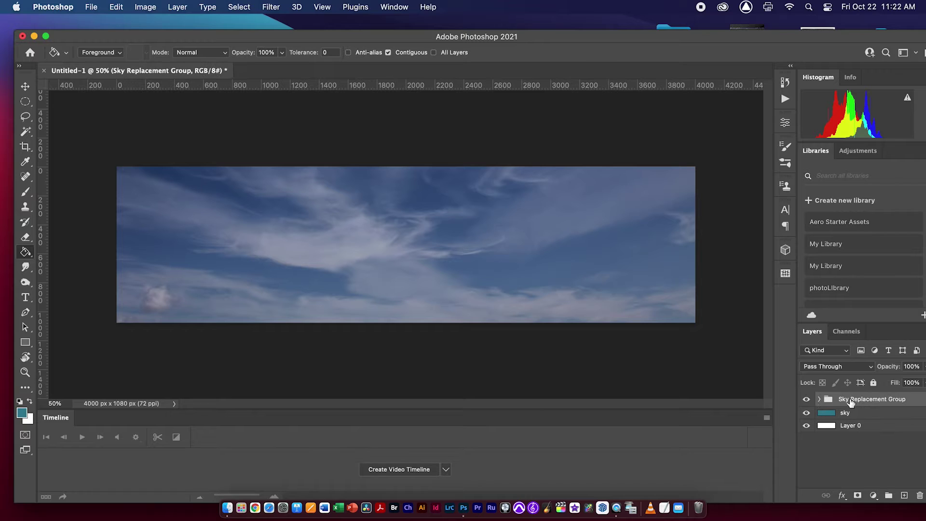
click(806, 400)
click(806, 400)
key(super+e)
click(806, 411)
click(809, 424)
Try shifting the merged sky layer on the canvas with the Move tool, and undo the move.
key(v)
mouse_move(420, 258)
mouse_down()
mouse_move(437, 259)
mouse_move(419, 224)
mouse_move(408, 276)
mouse_up()
key(super+z)
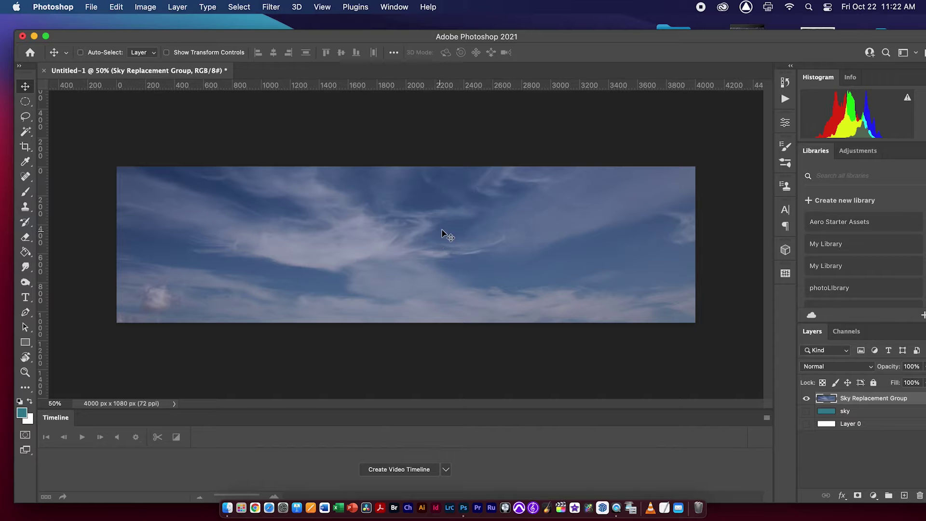
Select the blue areas of the merged sky with Color Range, sampling the dark blue and using a fuzziness of 51.
click(239, 7)
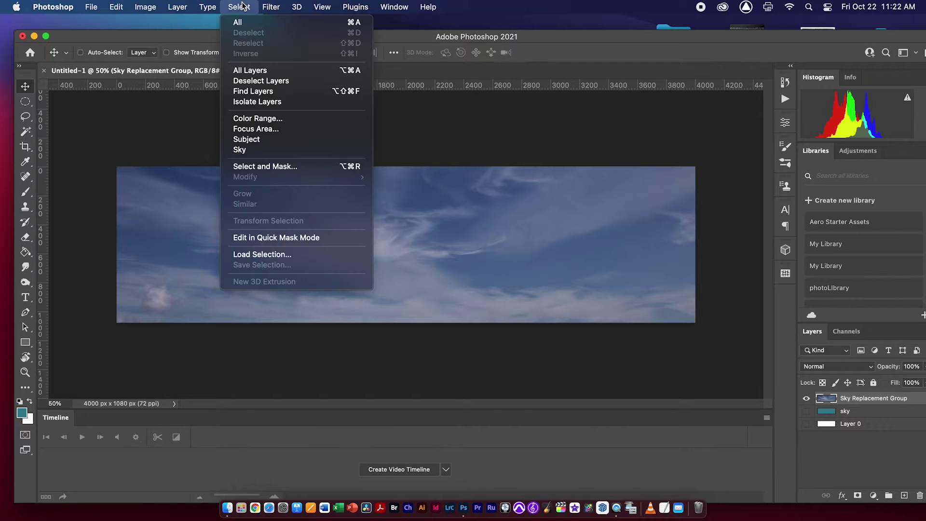
click(290, 120)
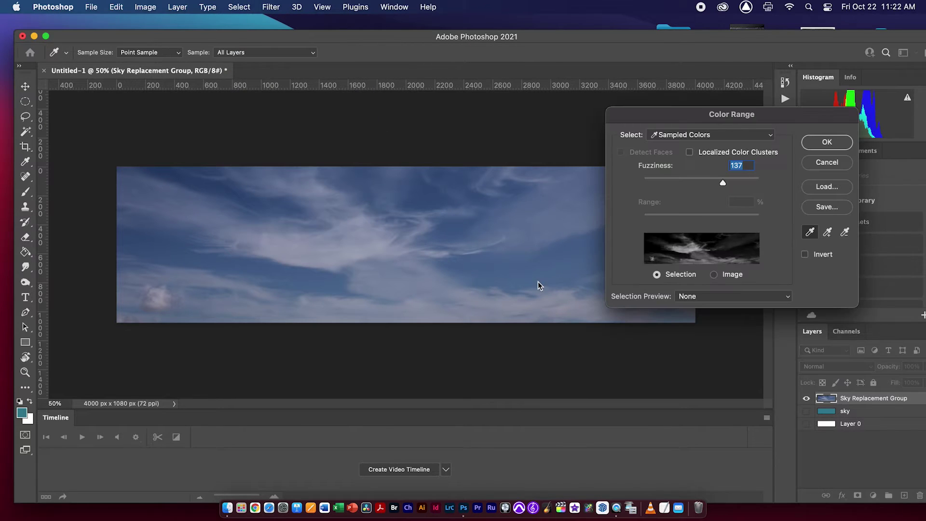
click(560, 262)
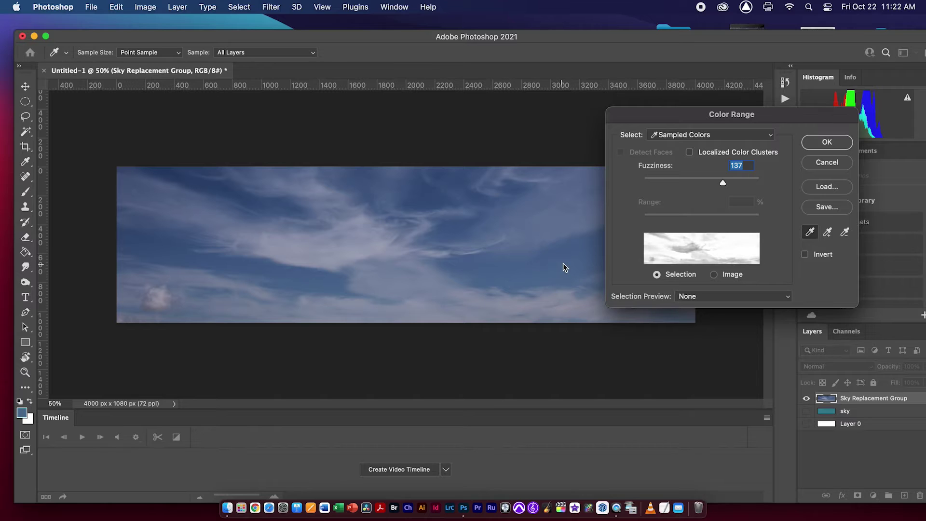
drag(721, 183, 684, 183)
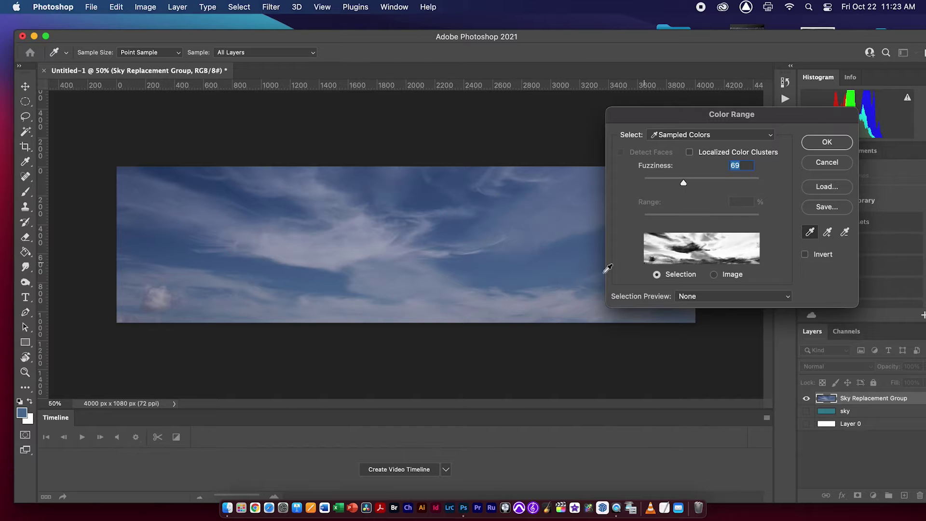
click(300, 282)
click(260, 261)
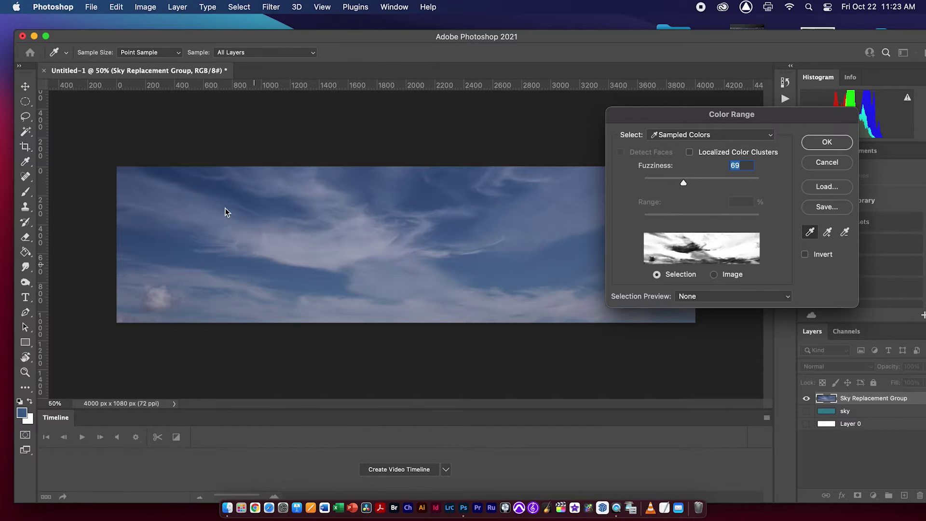
click(241, 199)
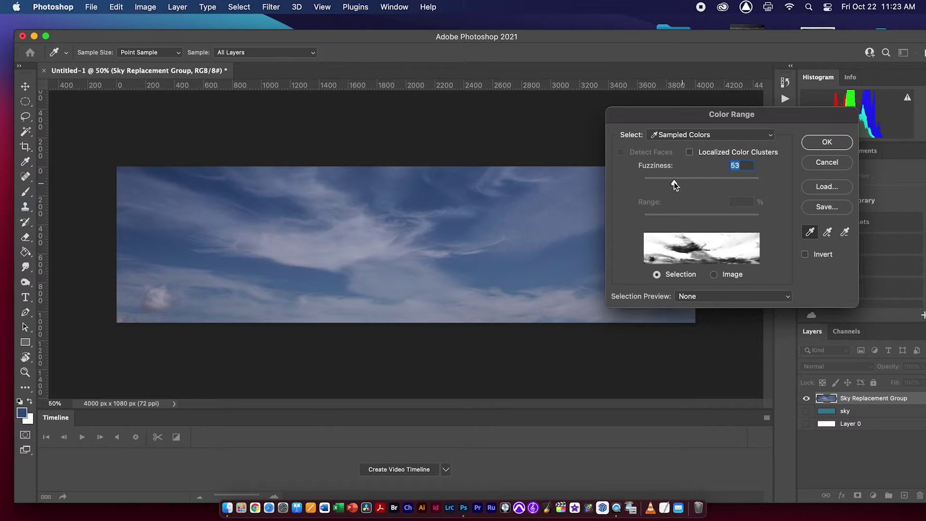
drag(676, 182, 674, 184)
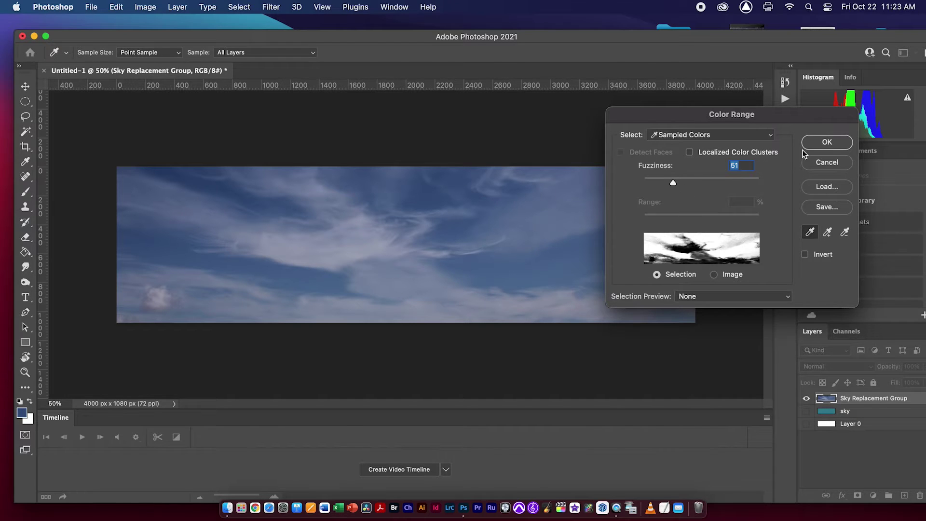
click(820, 144)
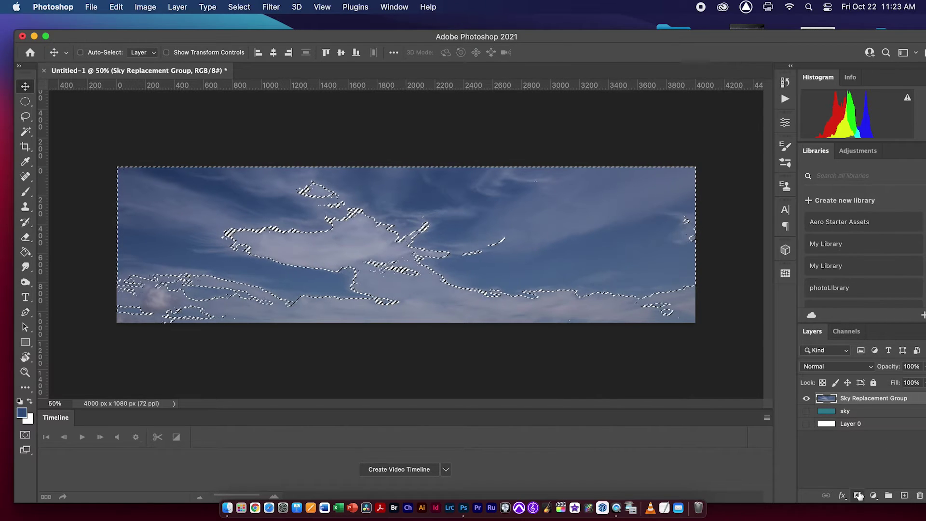
Add a layer mask from the selection, invert it to isolate the clouds, and show the teal sky layer beneath.
click(858, 495)
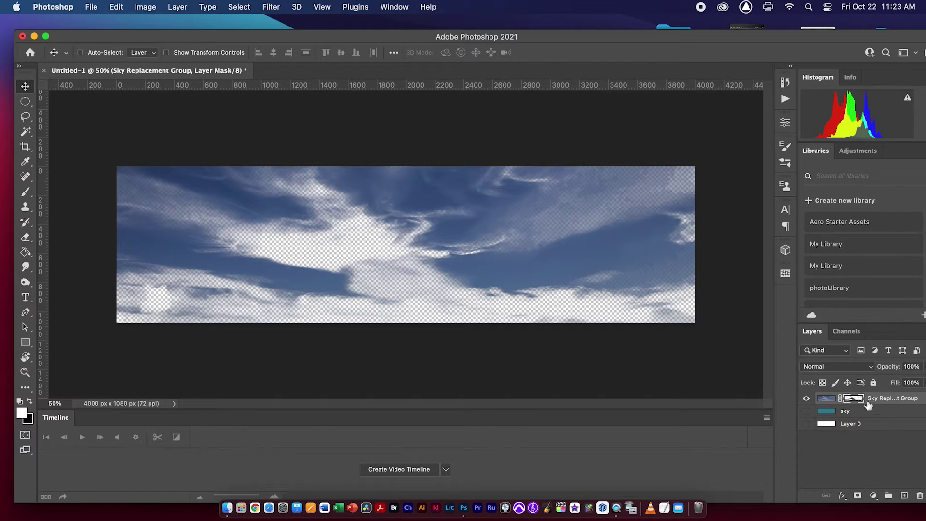
key(super+i)
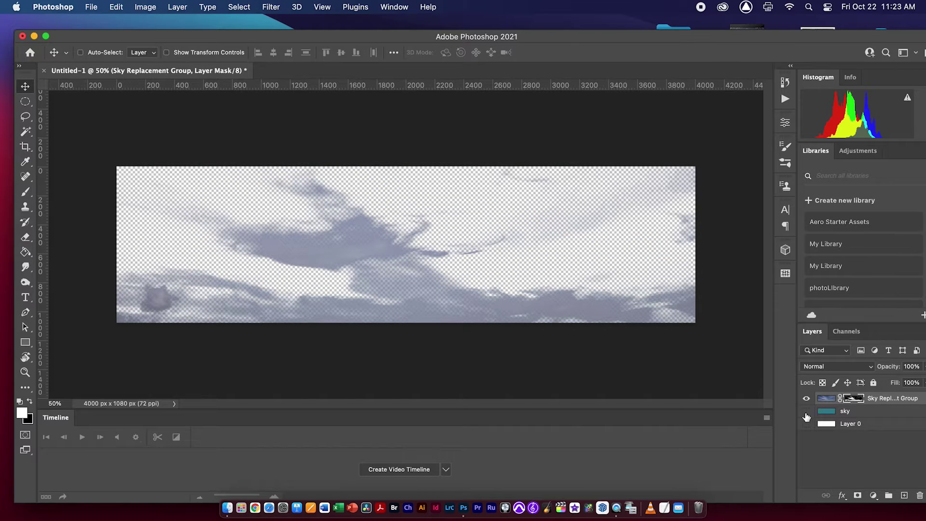
click(807, 411)
mouse_move(387, 264)
mouse_down()
mouse_move(373, 242)
mouse_move(377, 268)
mouse_up()
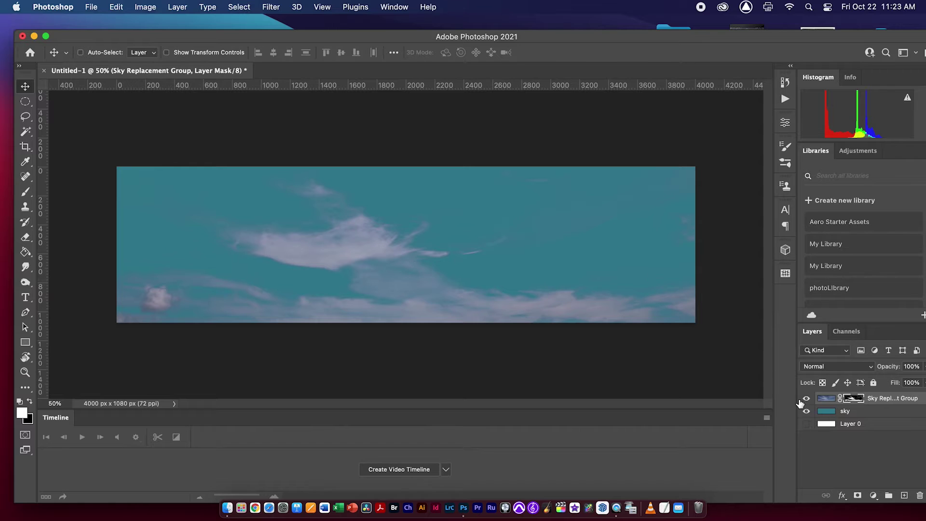
Disable the merged sky layer's mask and delete the teal sky layer and Layer 0.
shift+click(856, 400)
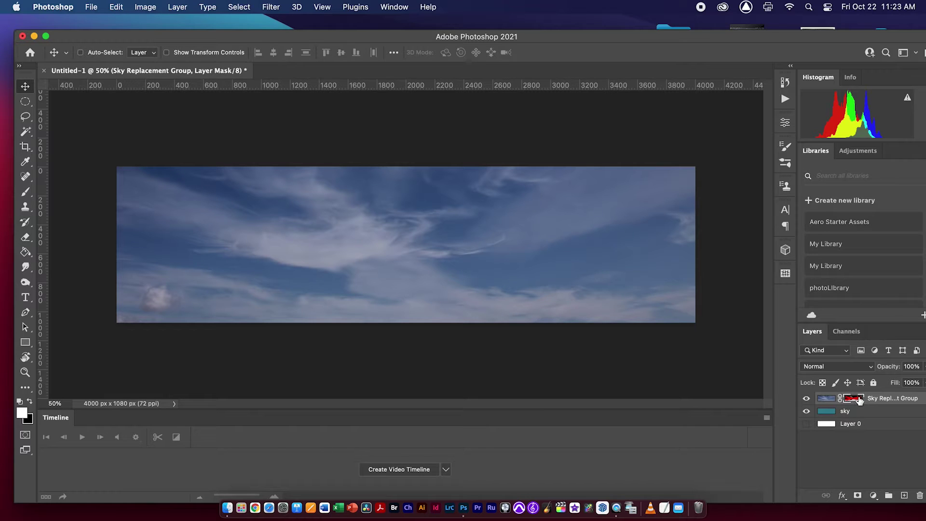
key(super+2)
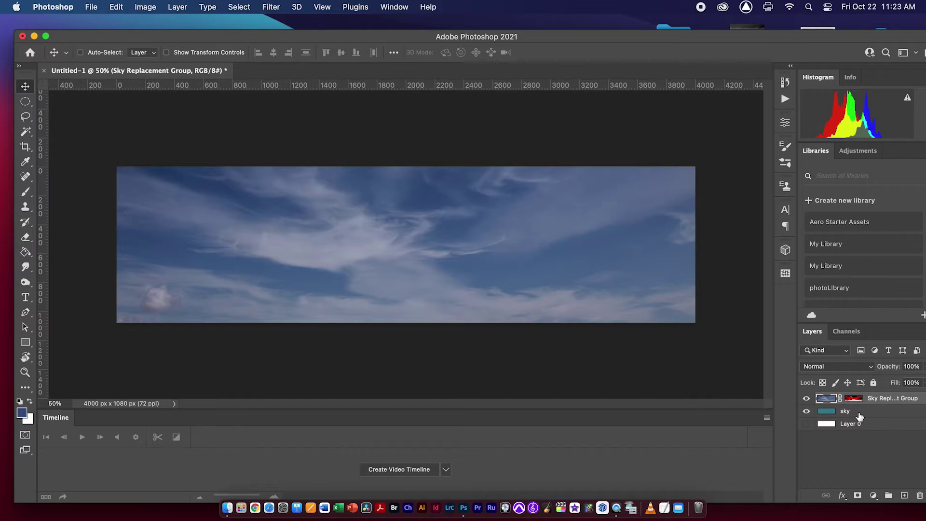
shift+click(860, 414)
shift+click(860, 425)
click(920, 496)
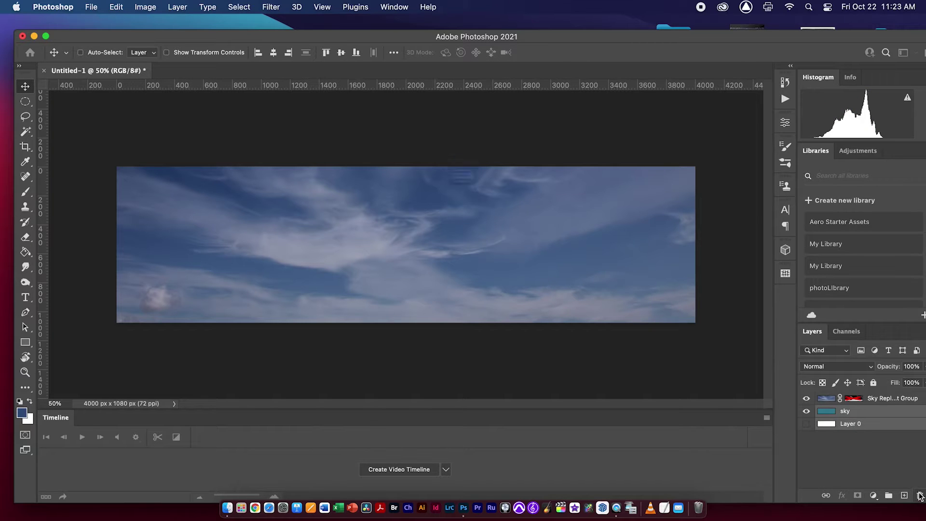
click(468, 185)
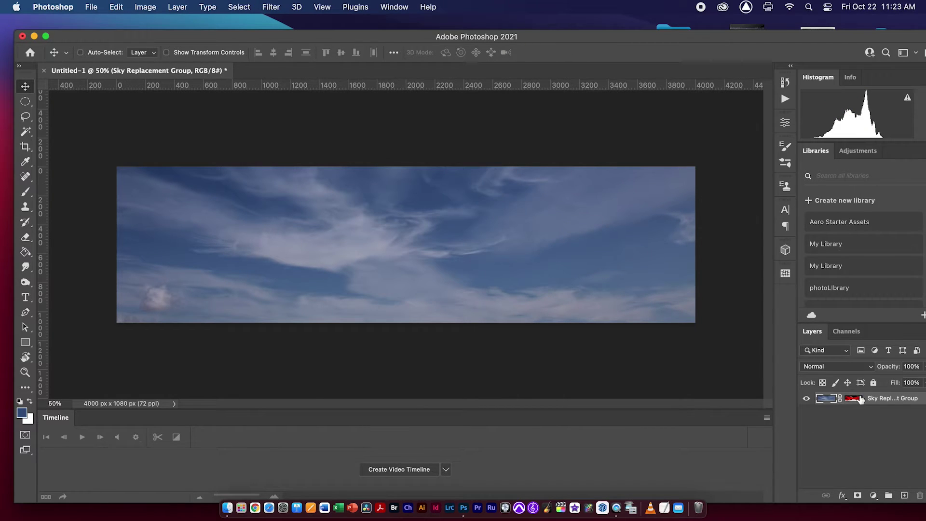
Delete the merged sky layer's mask without applying it, and undo a trial shift of the layer.
drag(855, 401, 919, 495)
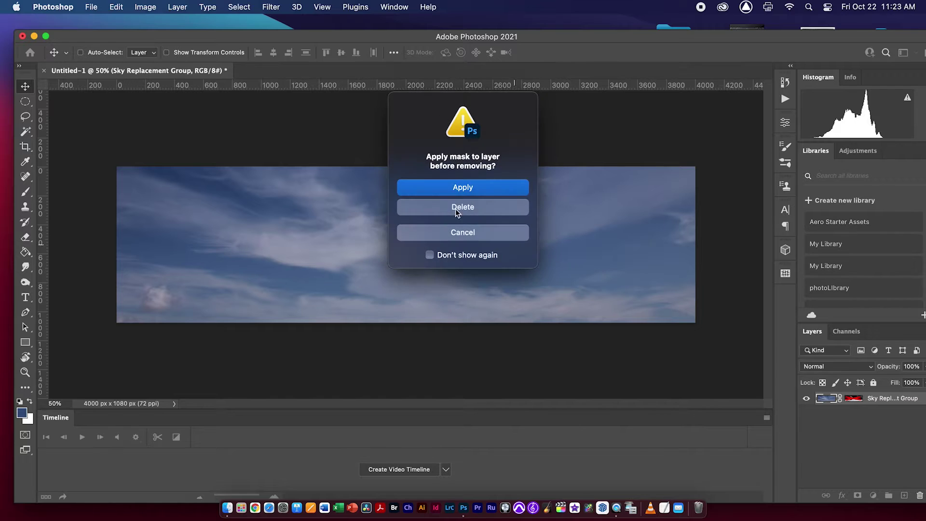
click(471, 209)
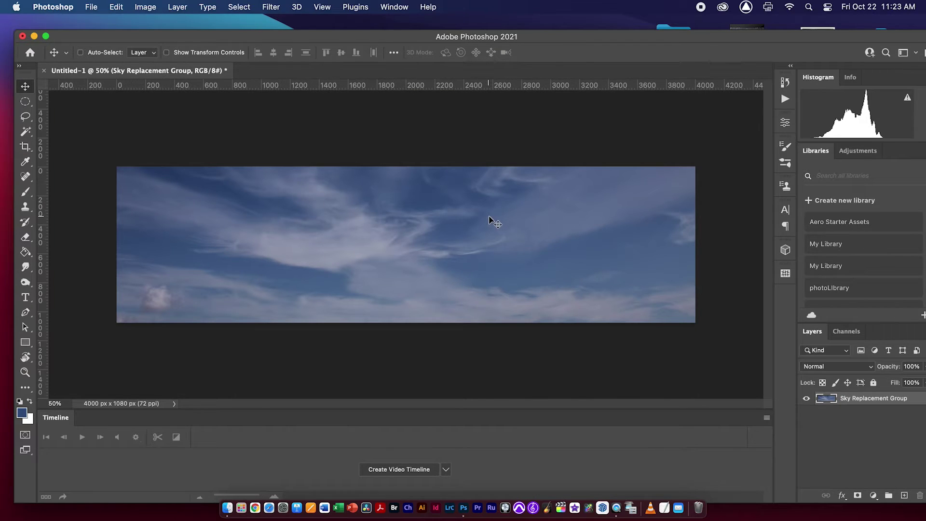
mouse_move(292, 239)
mouse_down()
mouse_move(465, 241)
mouse_move(252, 228)
mouse_move(289, 241)
mouse_up()
key(cmd+z)
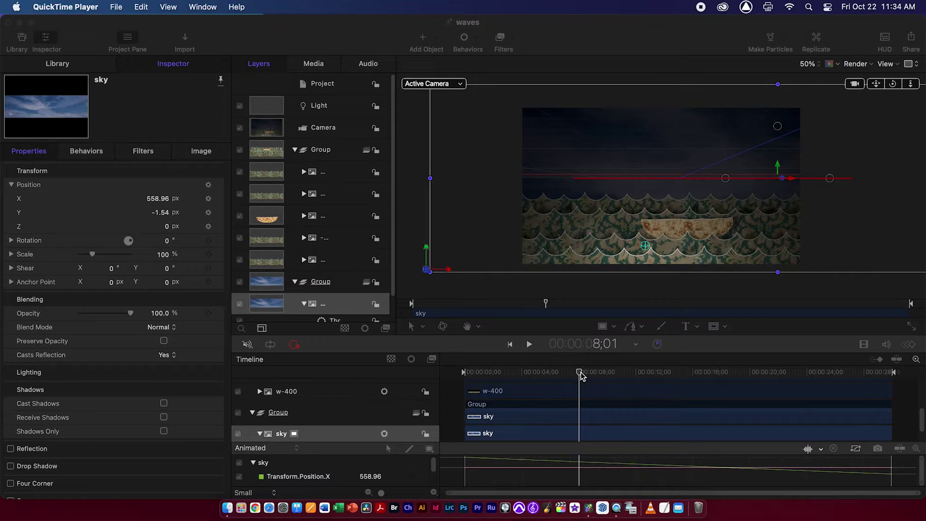
Switch to the waves project in Motion and play back the scene with the moving sky behind the waves.
click(582, 377)
key(space)
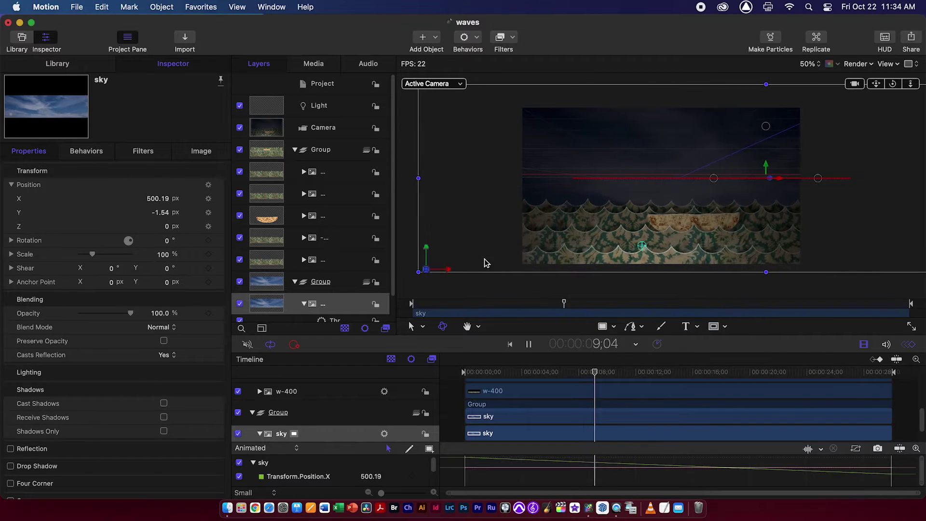
click(491, 286)
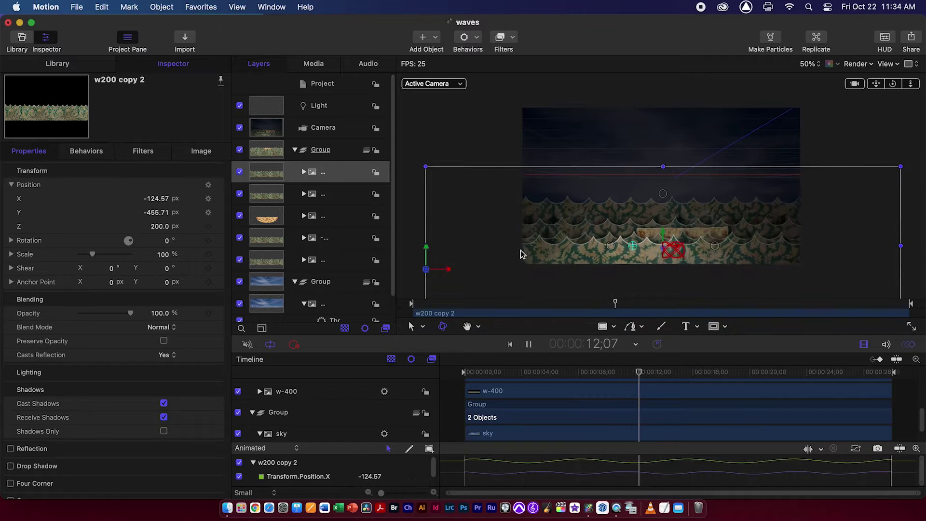
key(space)
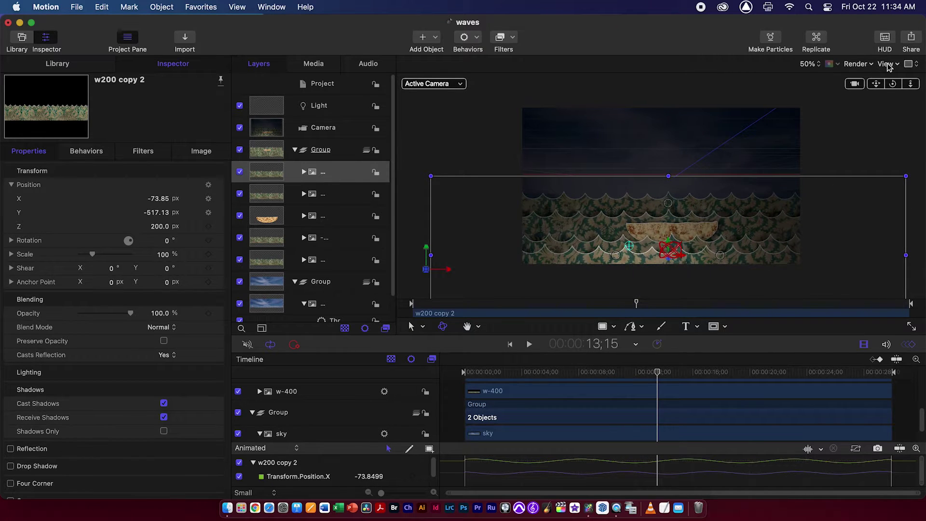
Hide the 3D overlays in the canvas, deselect the sky layer and resume playback.
click(886, 66)
click(869, 211)
click(866, 164)
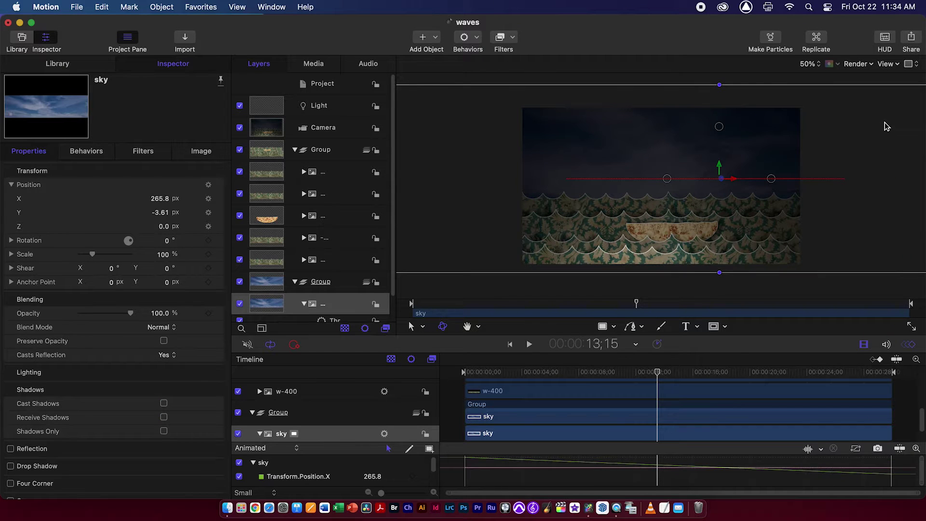
click(739, 79)
key(space)
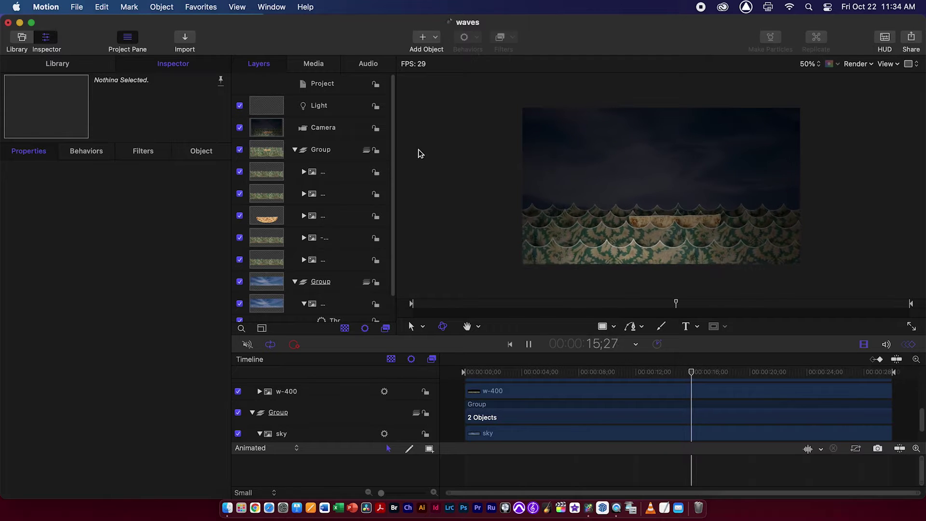
Compare the scene with and without the Light, leave the Light disabled, and return the playhead to the start.
click(240, 106)
click(239, 106)
click(240, 106)
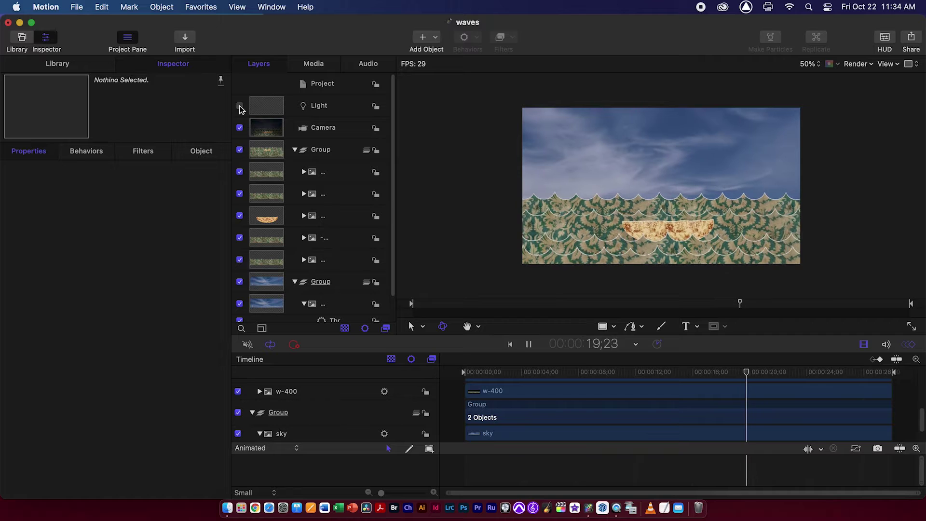
click(240, 106)
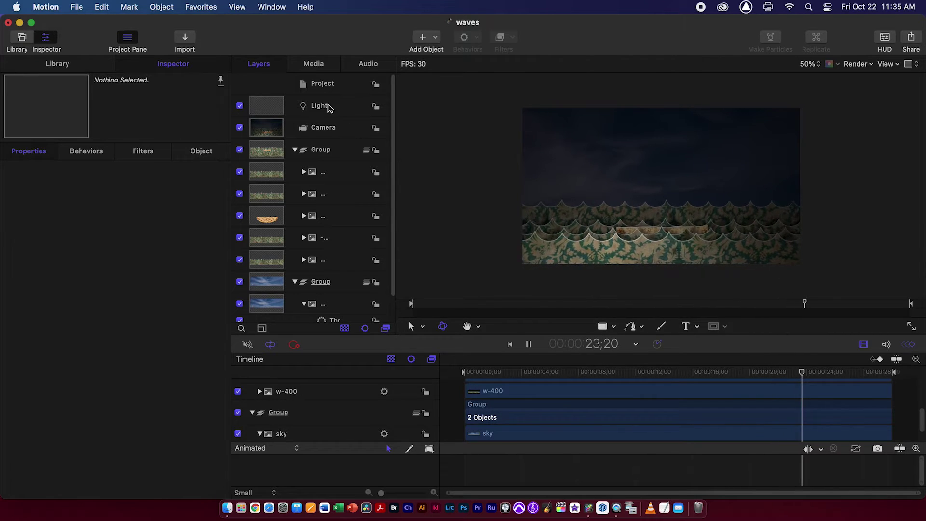
click(597, 258)
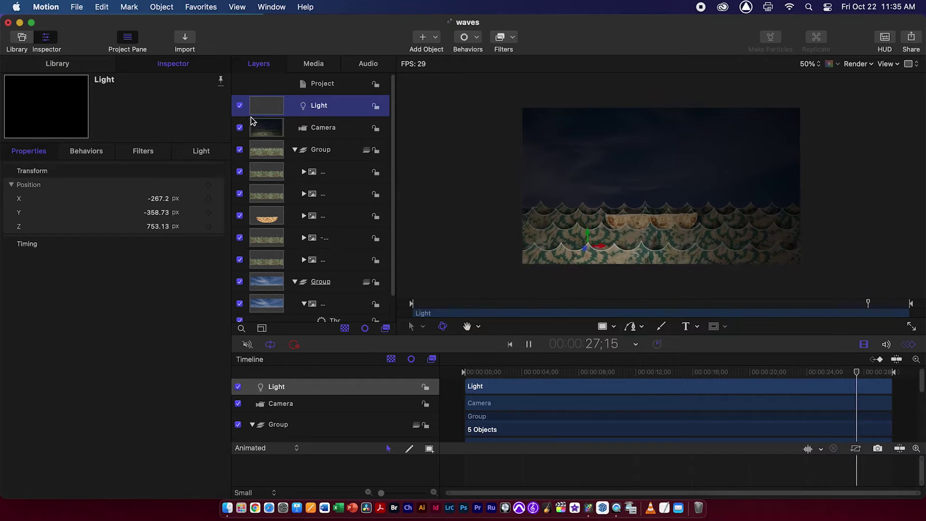
click(240, 106)
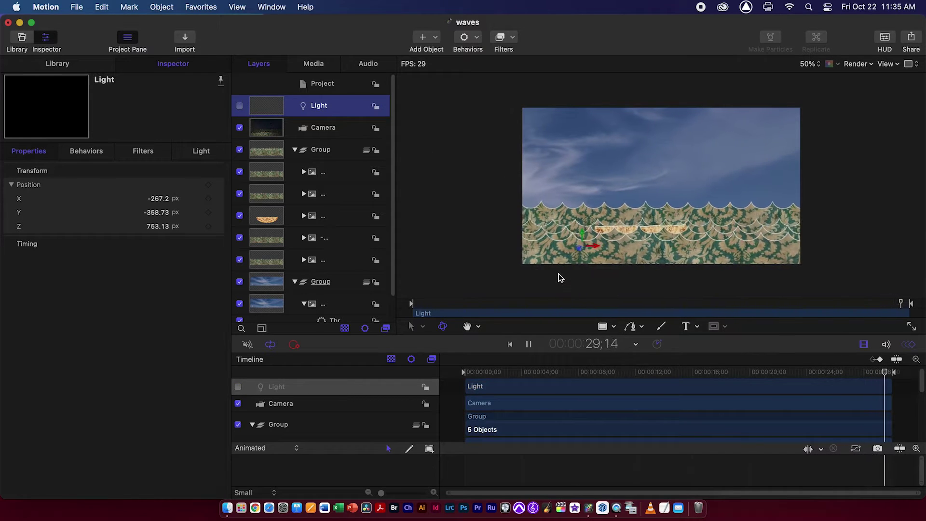
key(space)
key(Home)
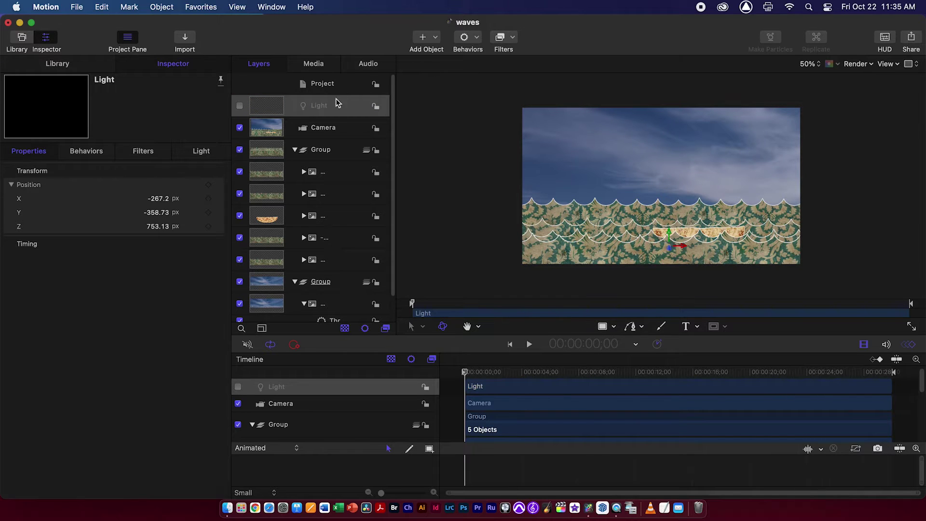
Select the Camera, show the 3D overlays, and orbit the scene in Perspective view to see the layers from the side.
click(322, 128)
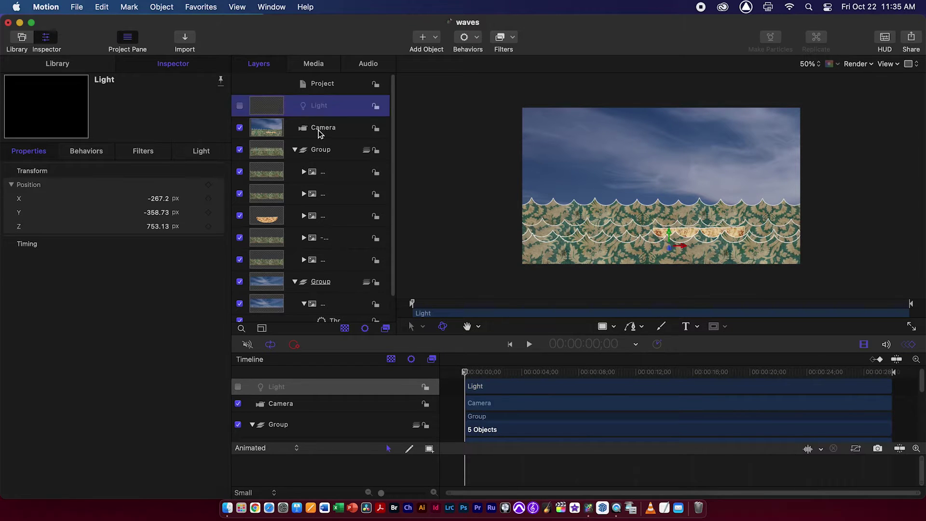
click(892, 64)
click(879, 209)
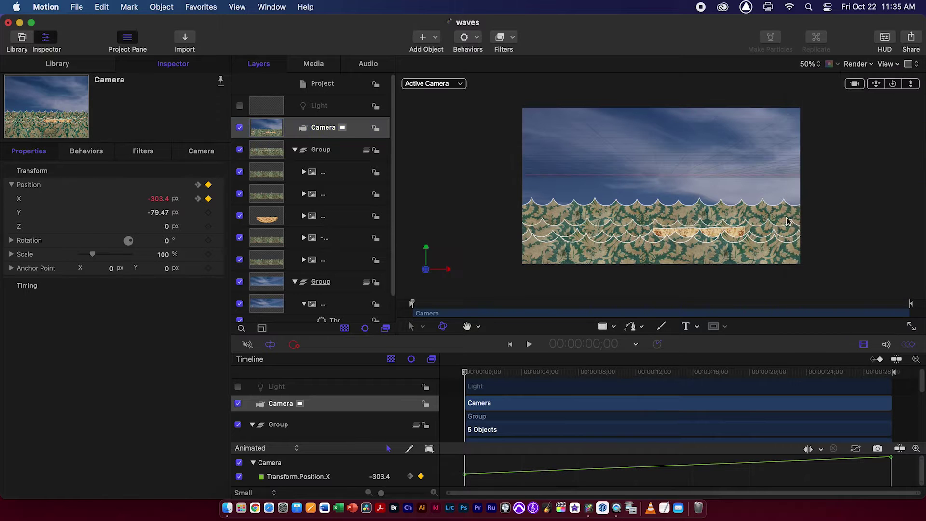
click(448, 84)
click(483, 125)
drag(892, 84, 861, 136)
drag(891, 87, 481, 87)
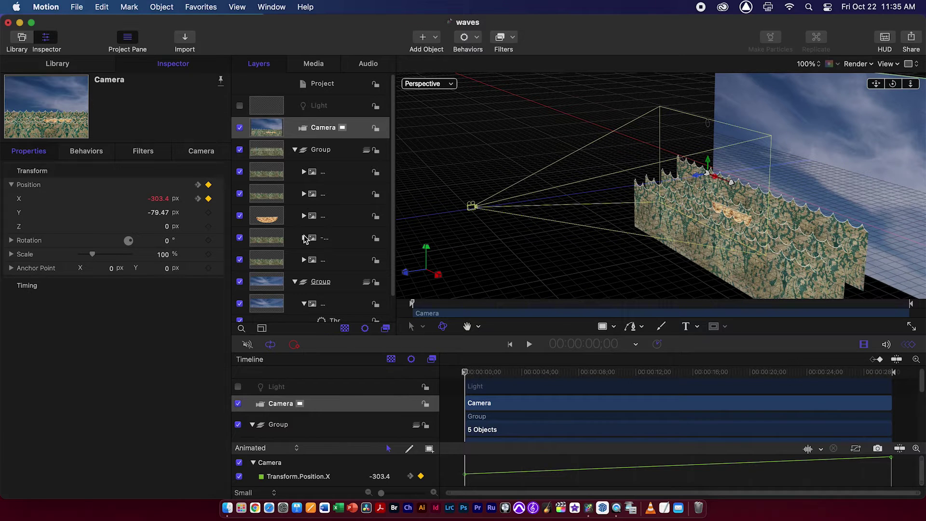
click(445, 86)
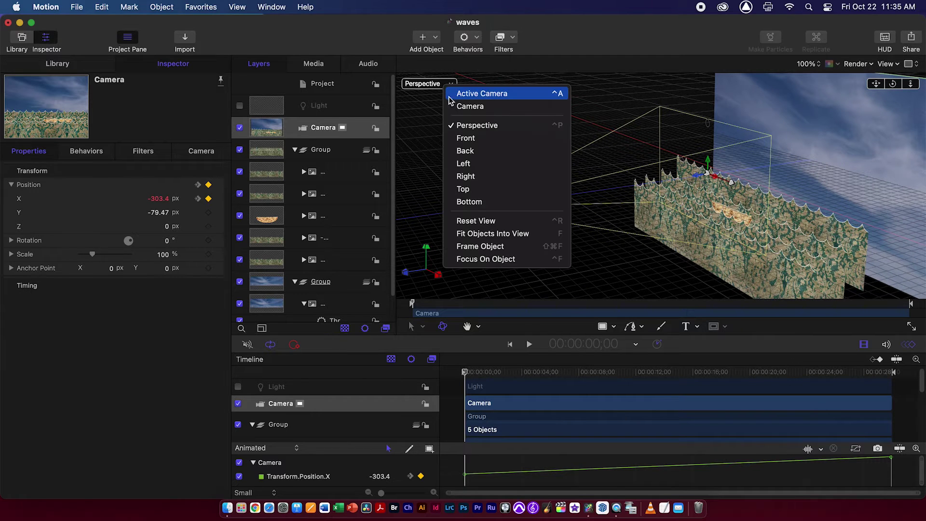
key(Escape)
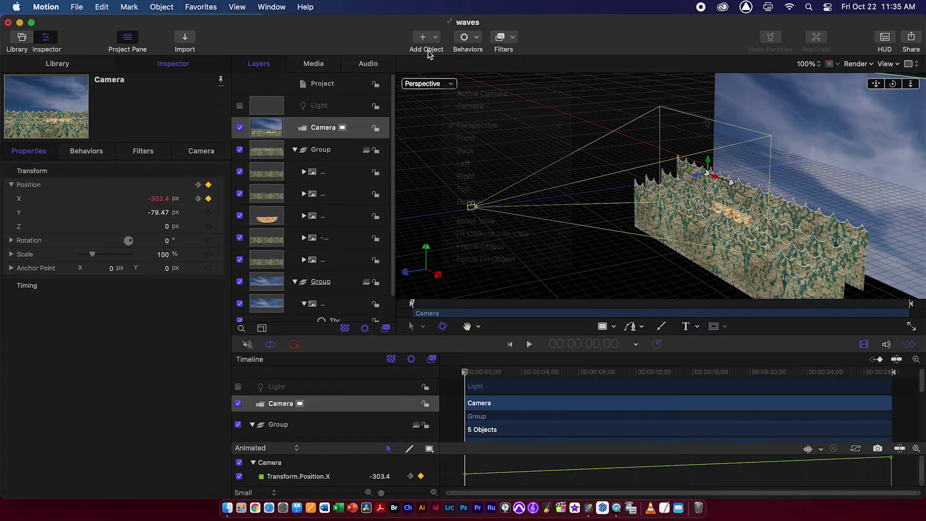
Add a Color Solid generator to the sky group and move it slightly forward from the sky.
click(423, 37)
mouse_move(457, 164)
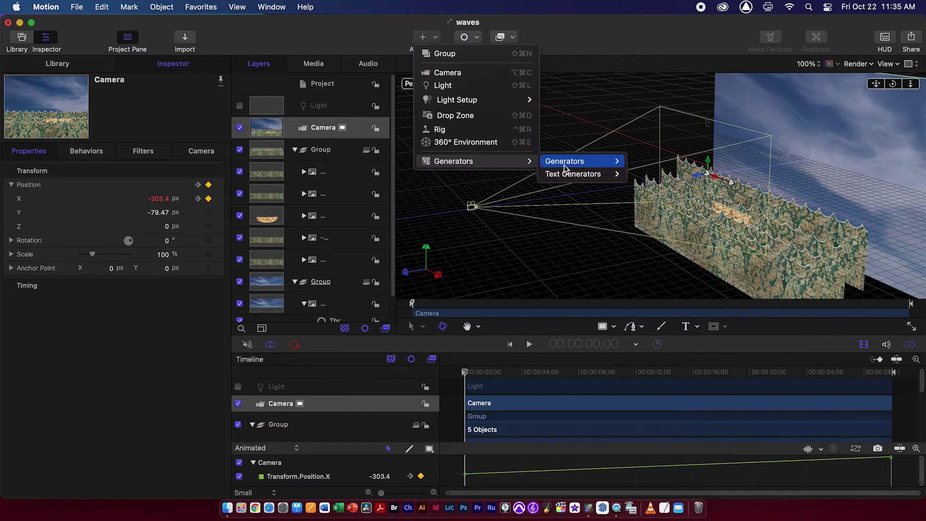
mouse_move(569, 161)
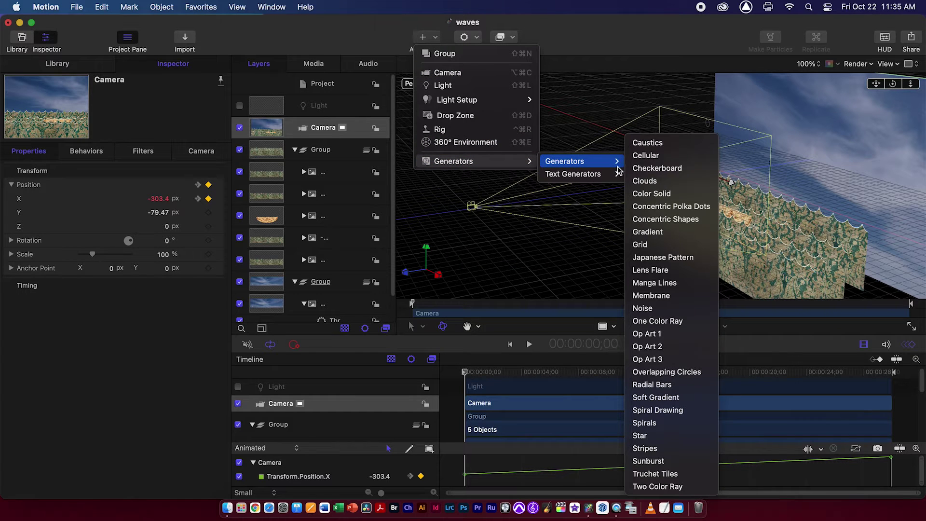
click(665, 194)
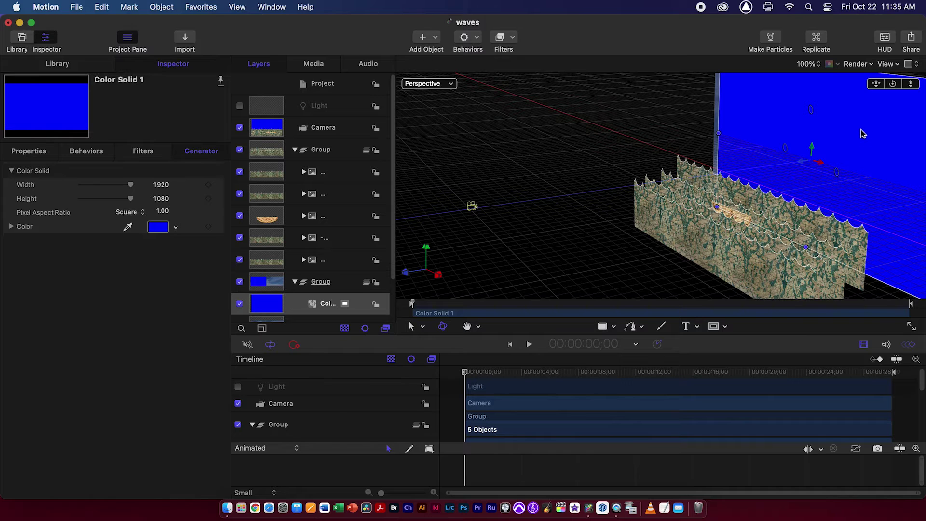
mouse_move(807, 164)
mouse_down()
mouse_move(761, 166)
mouse_move(792, 160)
mouse_up()
Rename the Color Solid layer as haze.
click(326, 304)
click(333, 304)
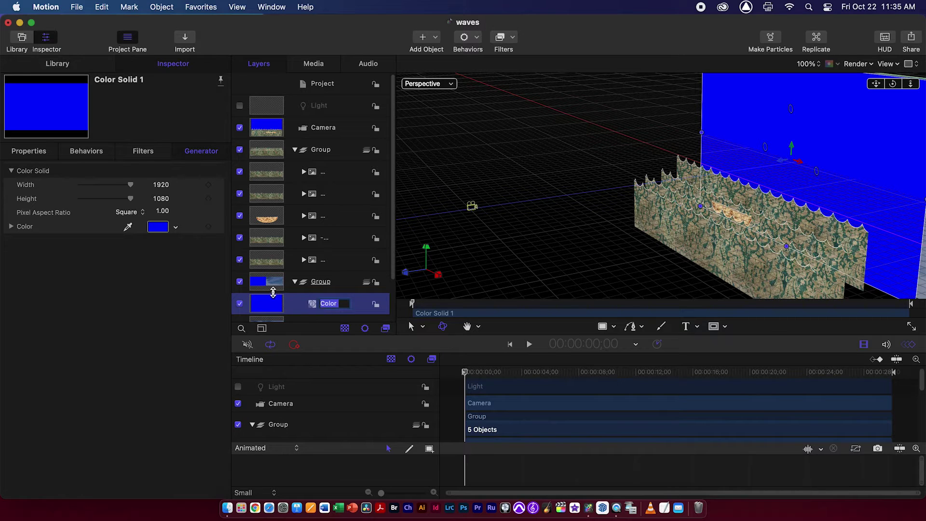
text(haze)
key(cmd+a)
text(haze)
key(Return)
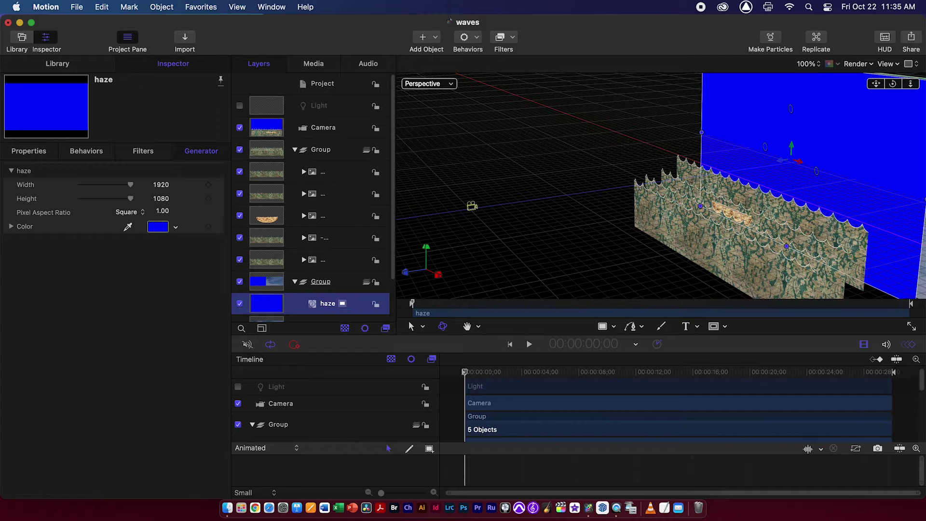
Set the haze solid's color to light gray with 0% saturation and 92% brightness.
click(160, 228)
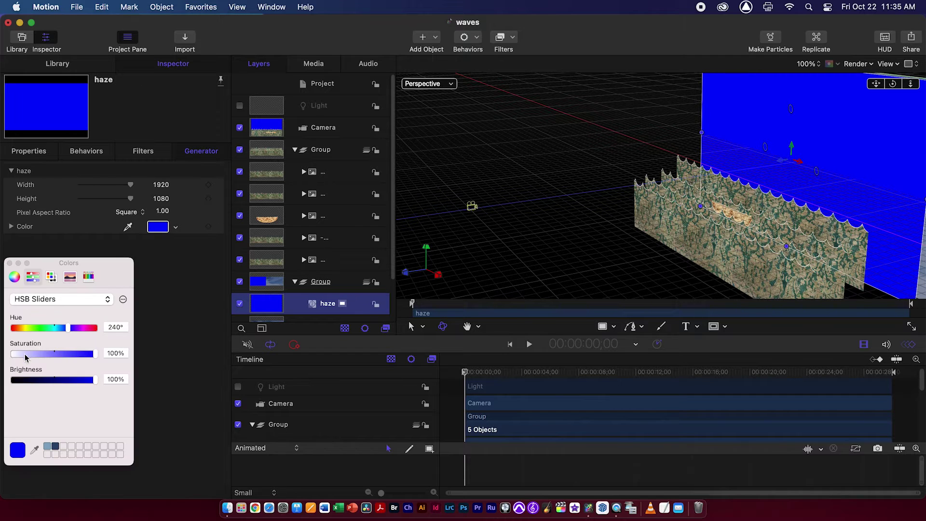
drag(26, 357, 12, 358)
drag(94, 385, 89, 387)
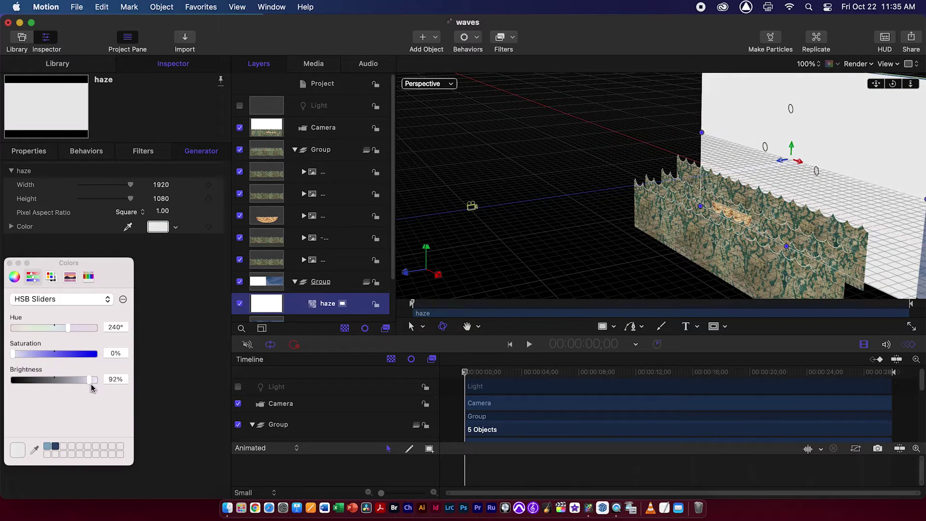
click(172, 383)
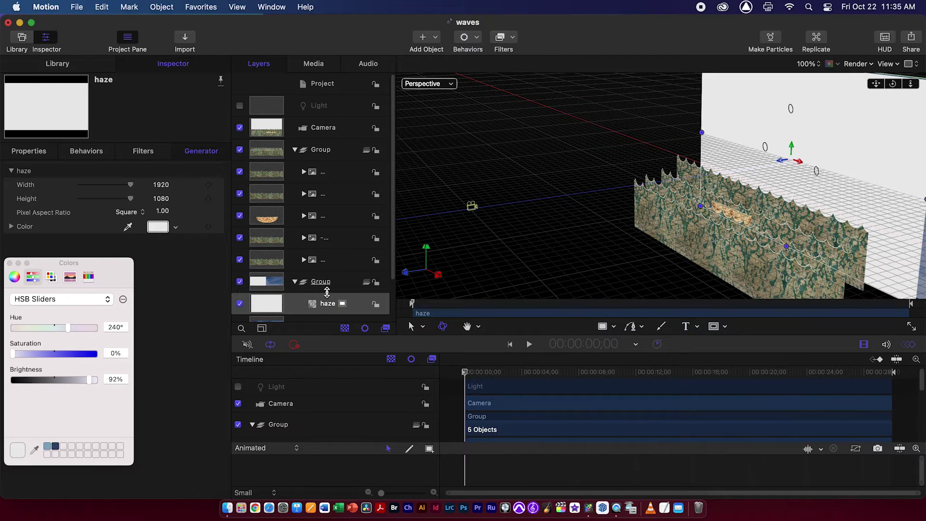
Move the haze solid forward in depth to about Z 328.5 px and set its opacity to 20%.
drag(788, 164, 750, 164)
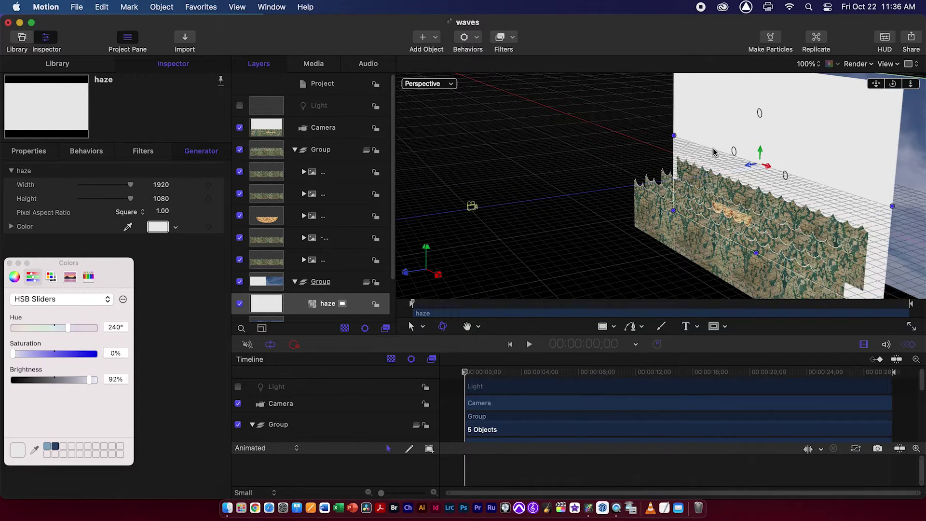
click(316, 300)
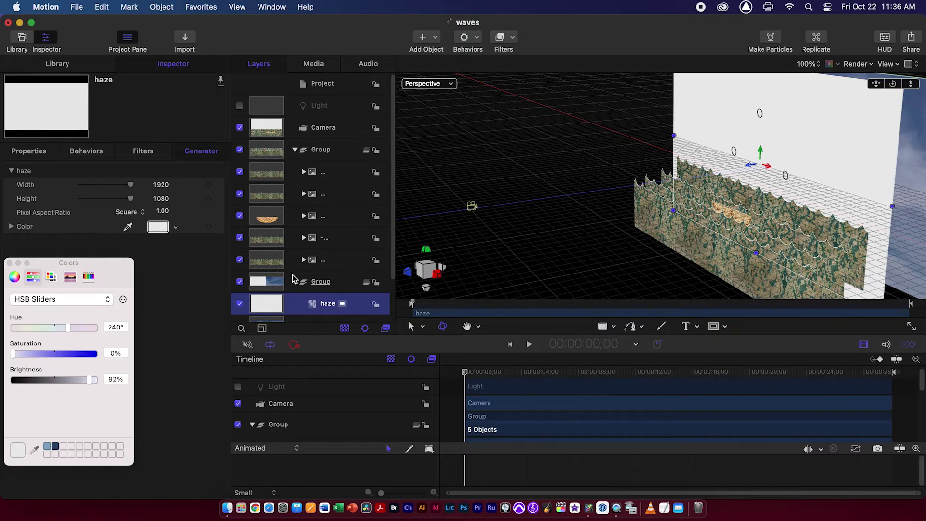
click(34, 153)
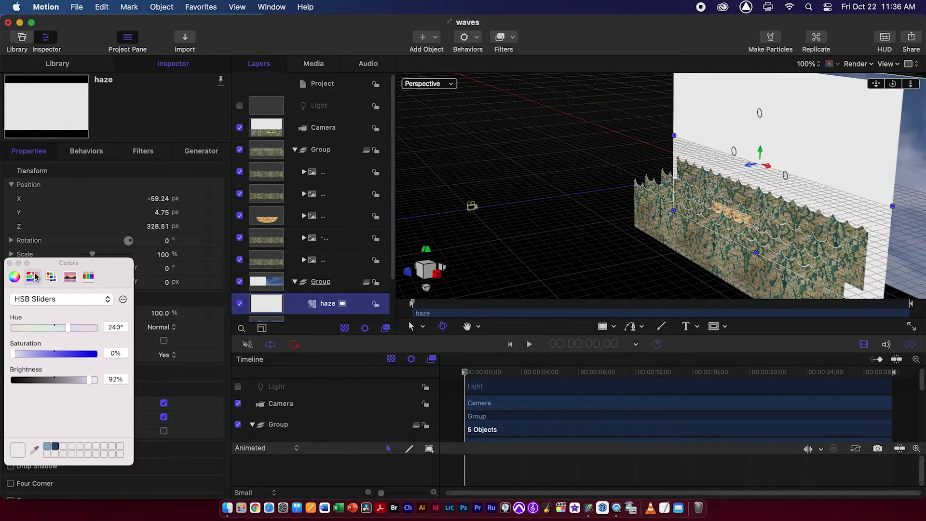
click(9, 264)
drag(130, 314, 93, 317)
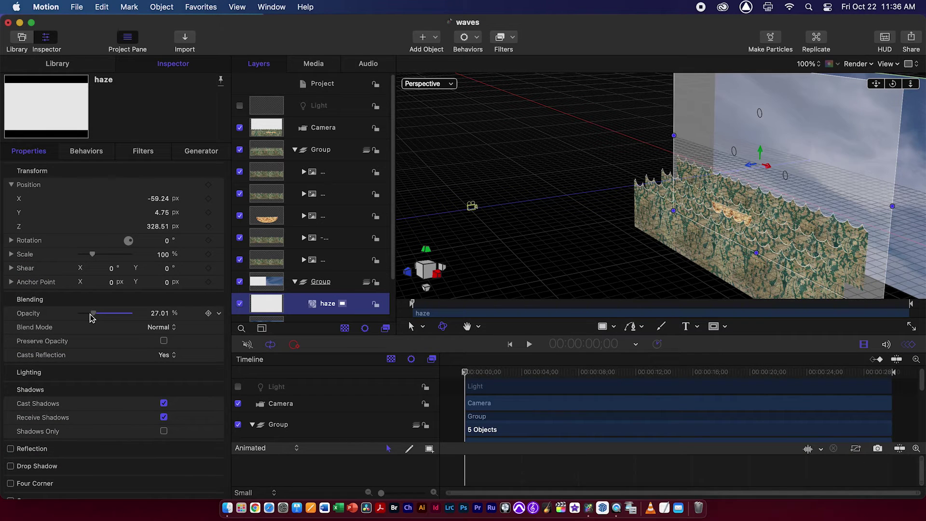
click(160, 314)
text(20)
key(Return)
Switch to the Camera view and compare the sky with the haze layer hidden and shown.
click(435, 85)
click(448, 103)
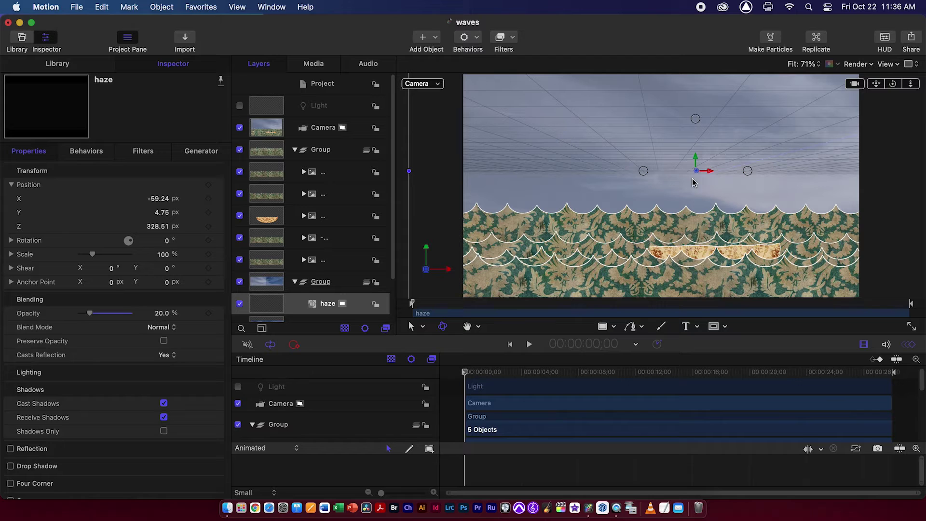
click(240, 304)
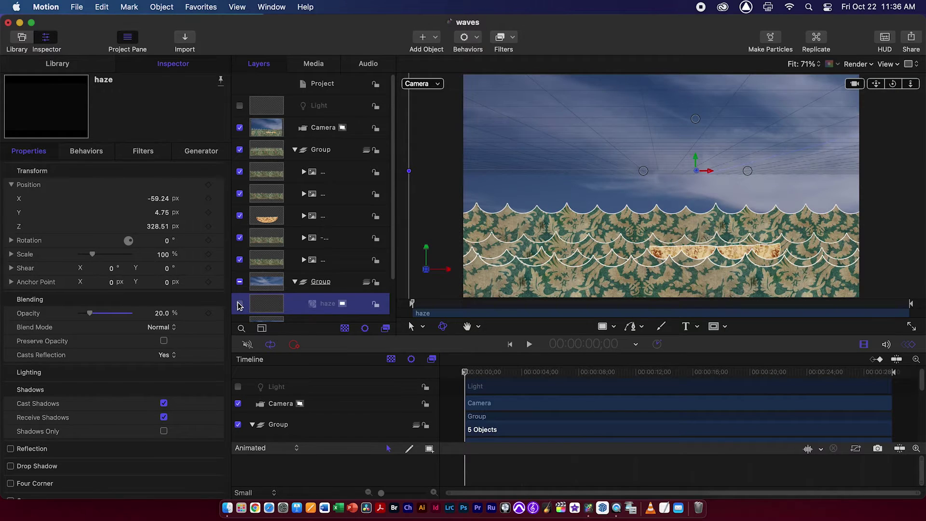
click(240, 304)
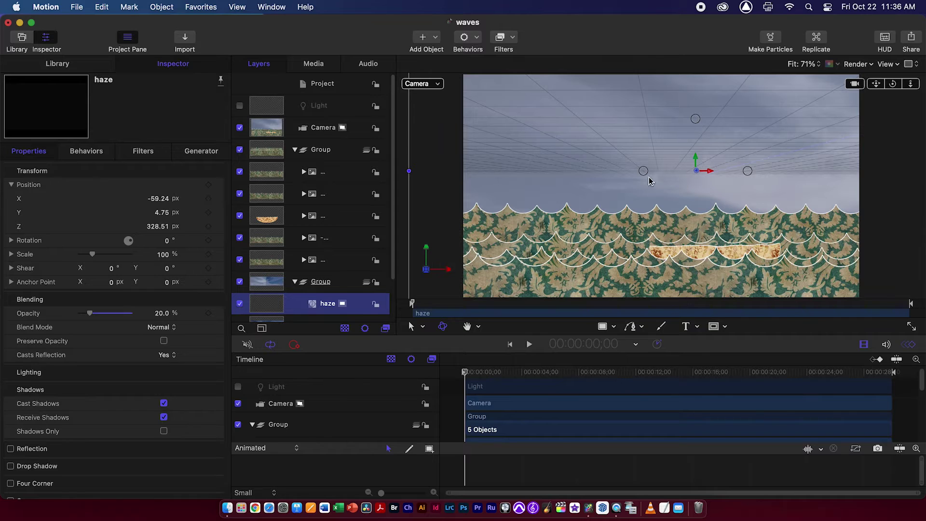
Set the haze layer's opacity to 15%.
click(162, 315)
text(15)
key(Return)
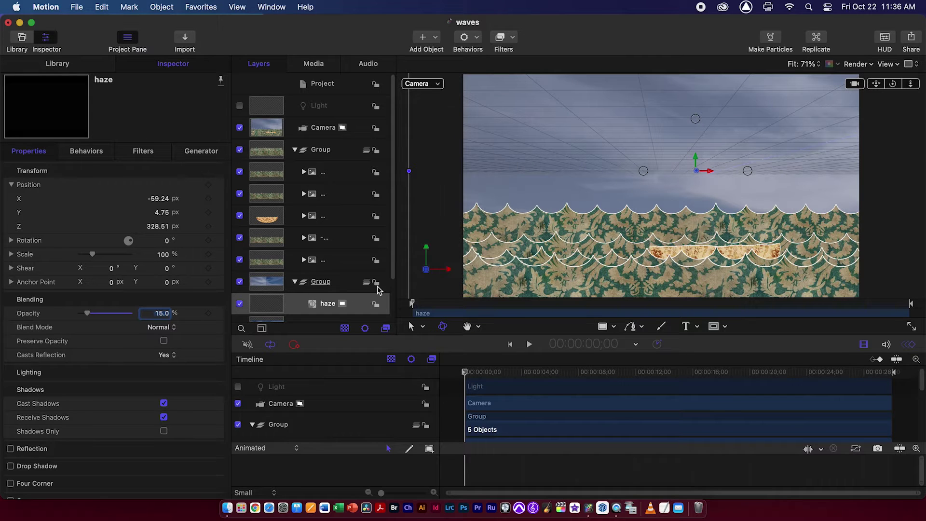
click(326, 307)
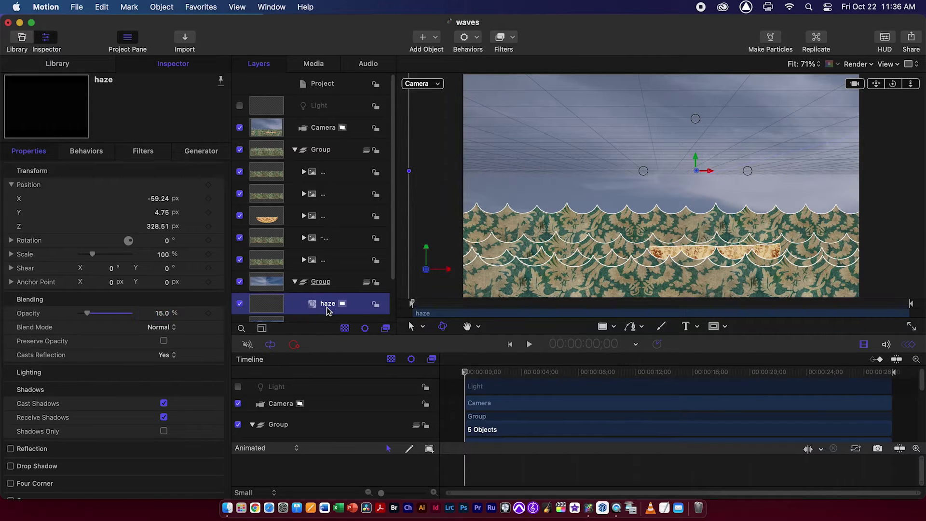
Duplicate the haze layer three times, moving each copy forward in depth between the successive wave layers.
key(super+d)
drag(700, 172, 702, 173)
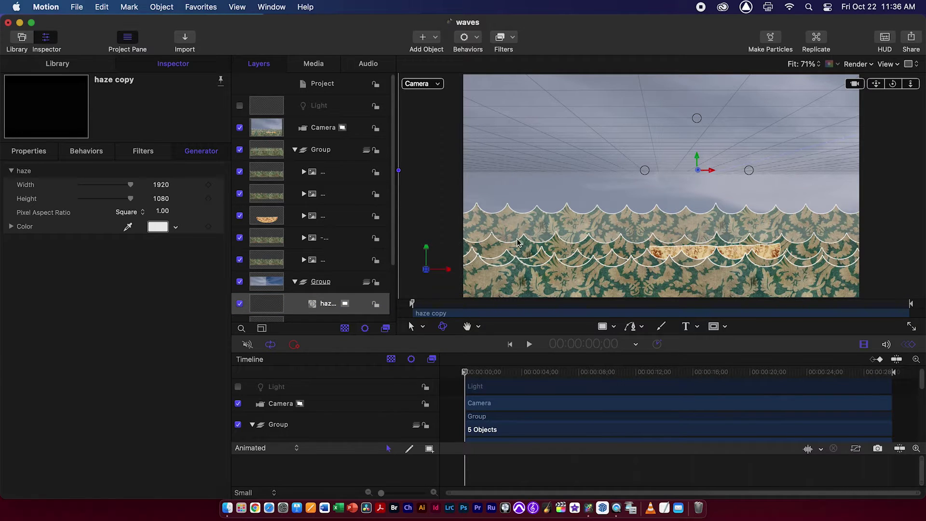
key(super+d)
drag(700, 175, 734, 178)
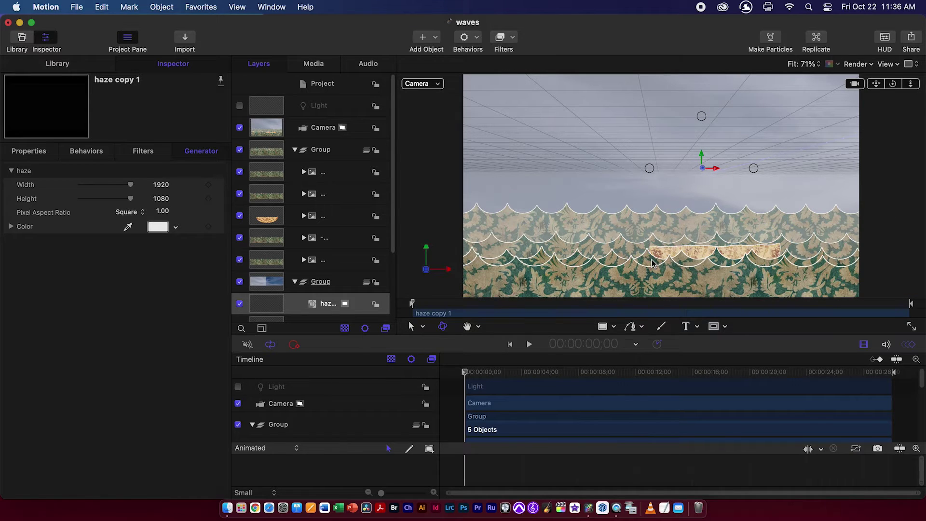
key(super+d)
drag(704, 170, 721, 173)
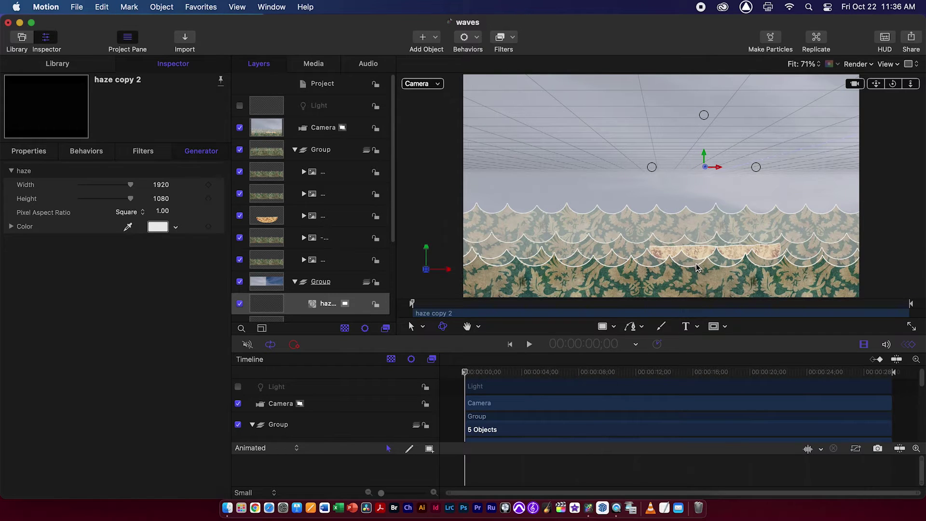
Turn the light back on and hide the 3D overlays while the scene plays.
click(239, 106)
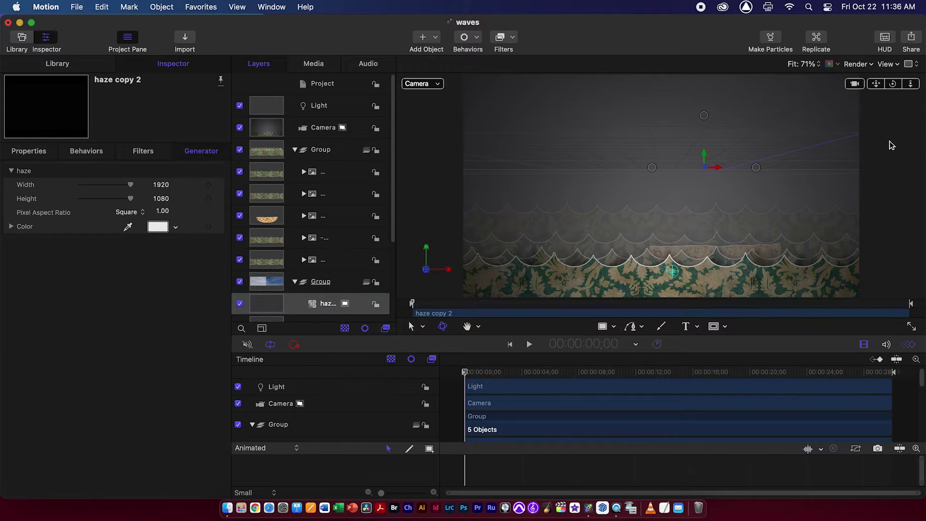
key(space)
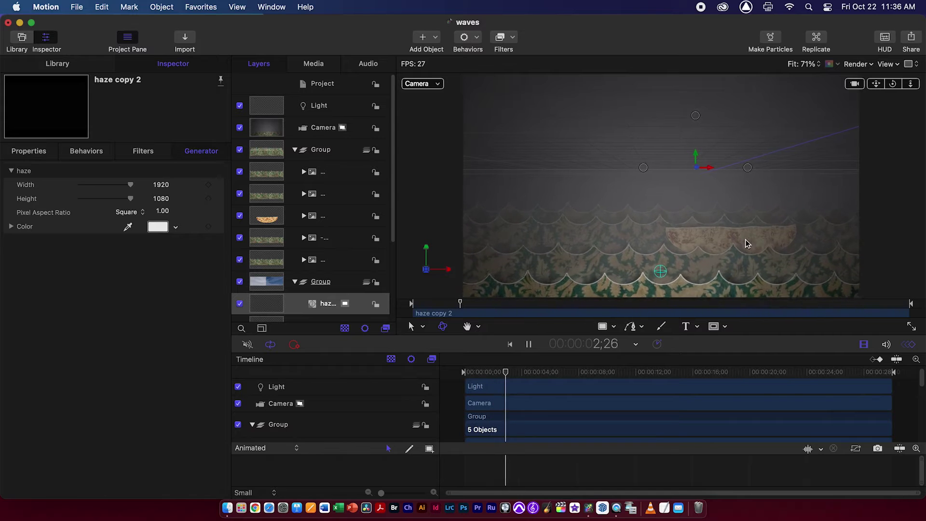
click(888, 64)
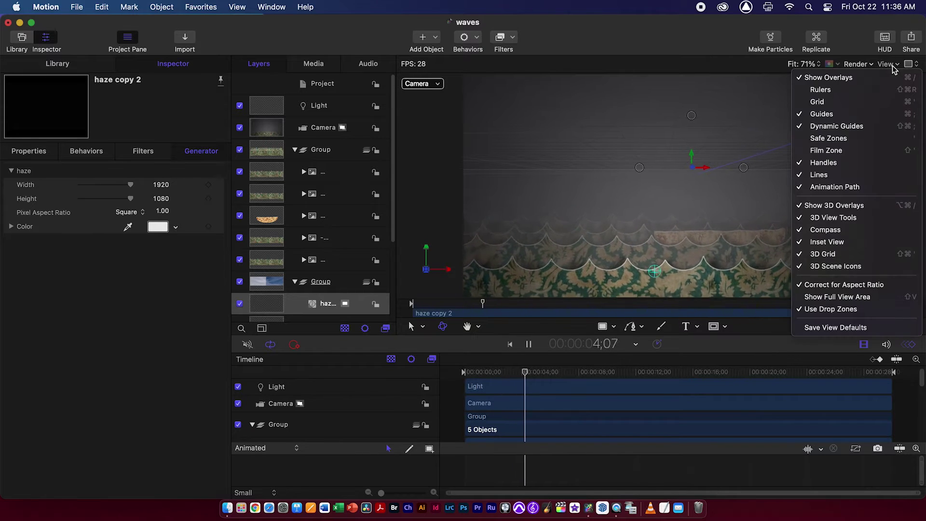
click(875, 205)
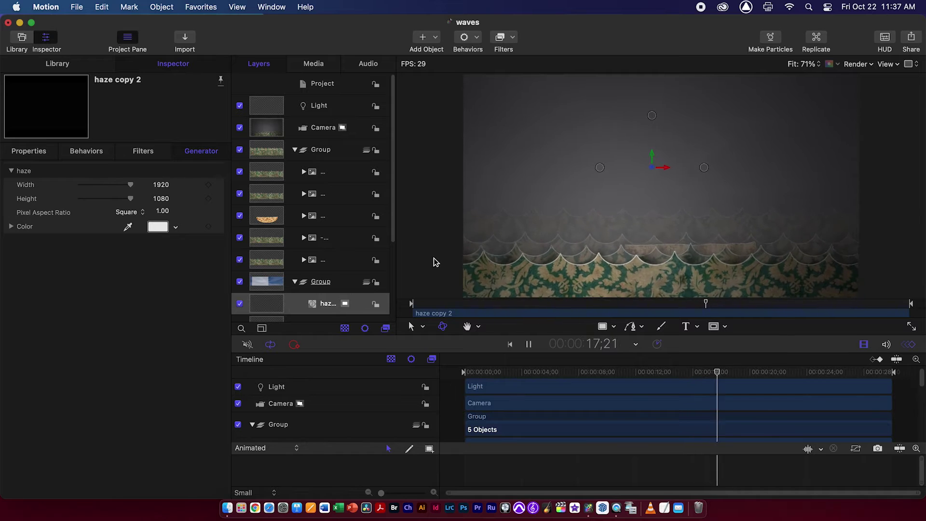
Select the original haze layer and display its transform and blending properties.
scroll(351, 260, down, 5)
click(332, 254)
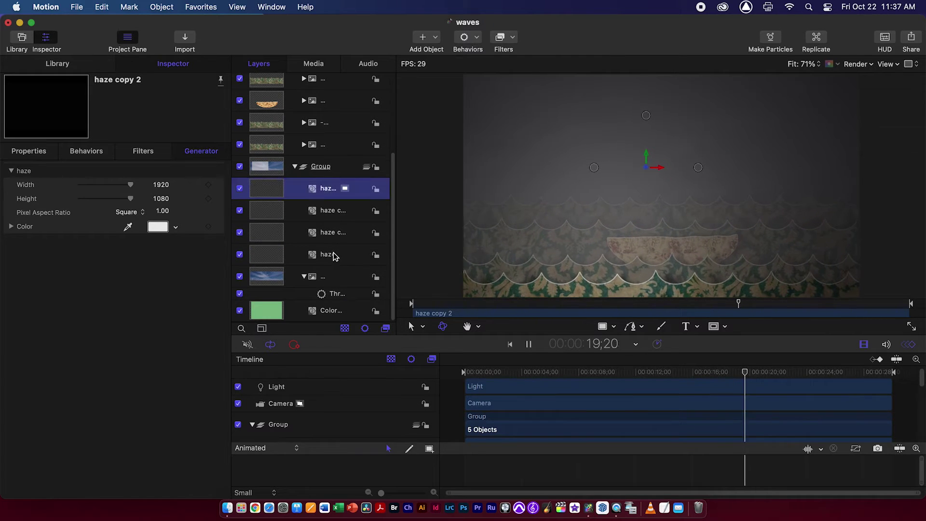
click(29, 151)
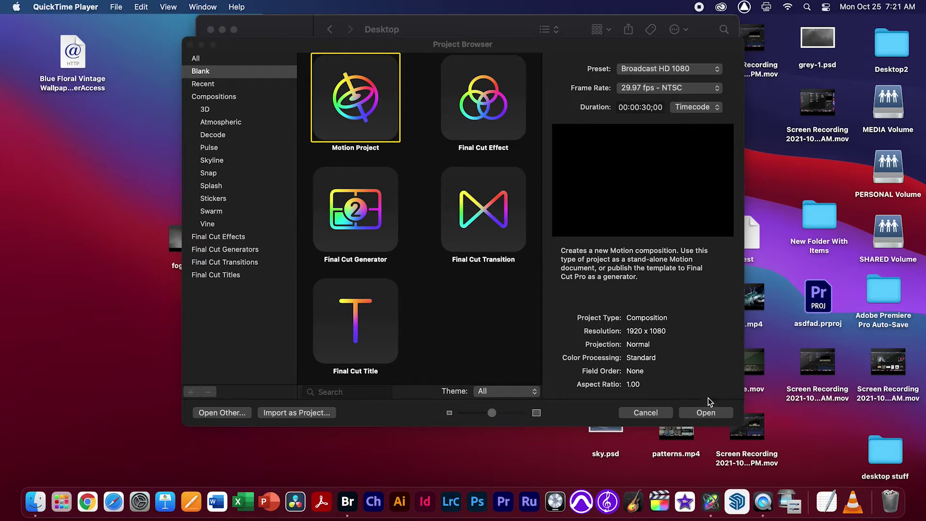
Create a blank Motion project with the Broadcast HD 1080 preset, 29.97 fps and a 30-second duration, and show the Library.
click(712, 413)
click(706, 413)
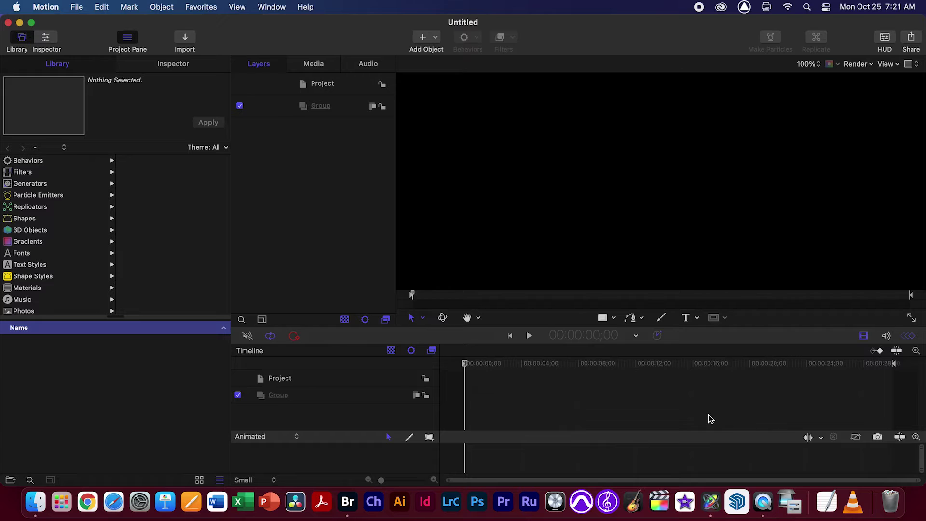
drag(472, 369, 453, 368)
click(162, 72)
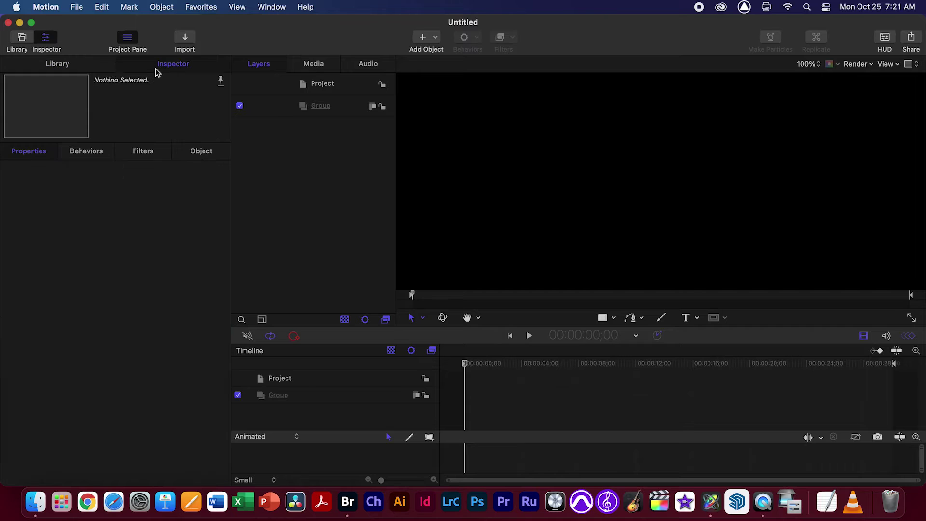
click(87, 66)
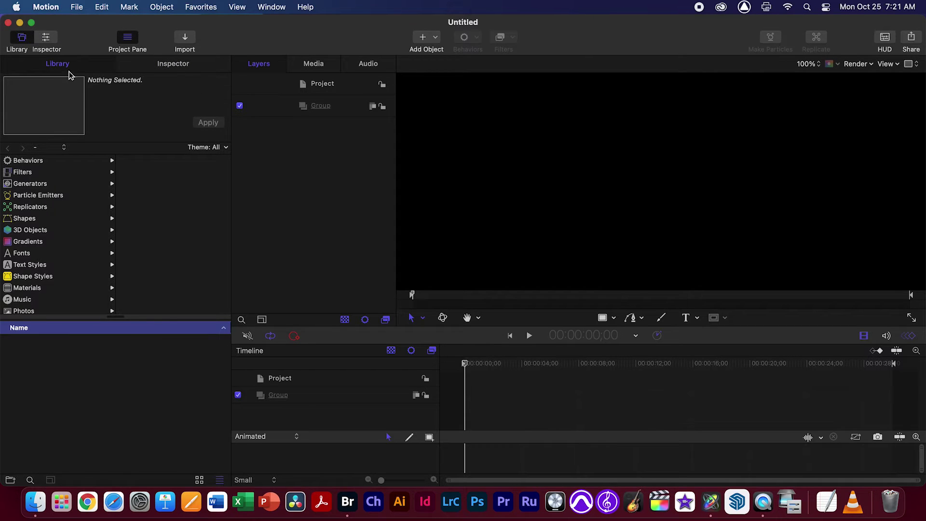
Search the Library for "fog" and show the matching particle emitters.
click(42, 184)
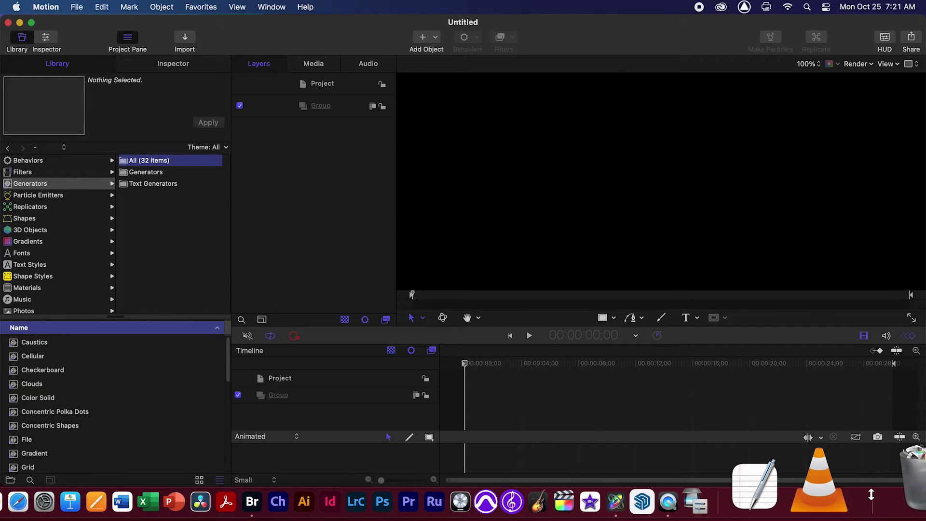
click(30, 481)
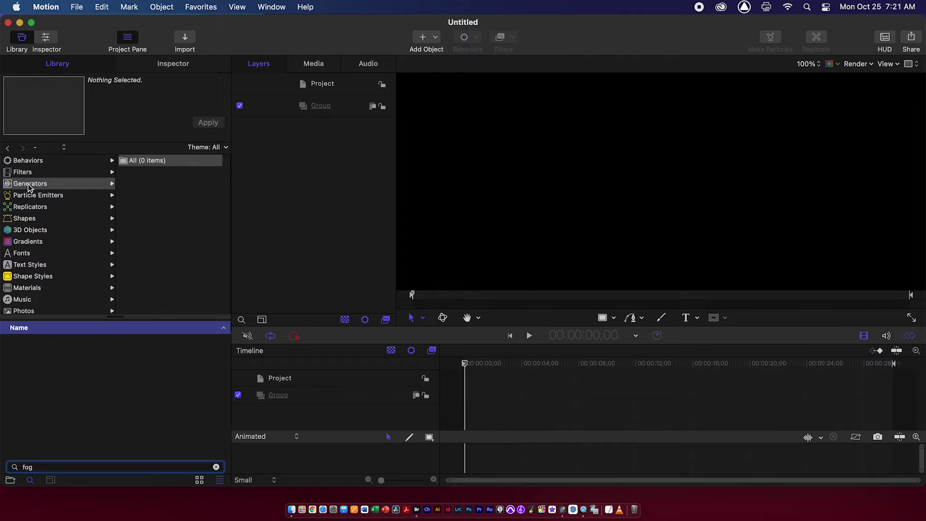
click(18, 196)
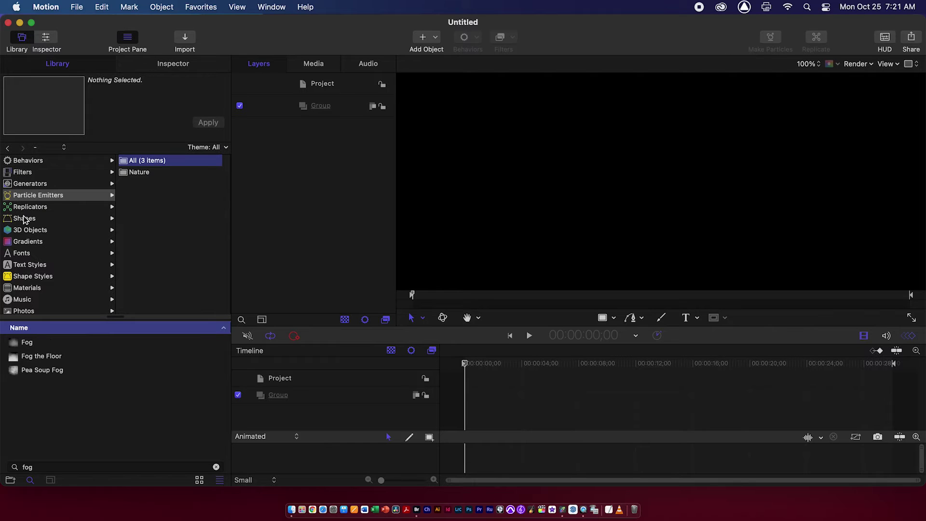
drag(32, 466, 22, 467)
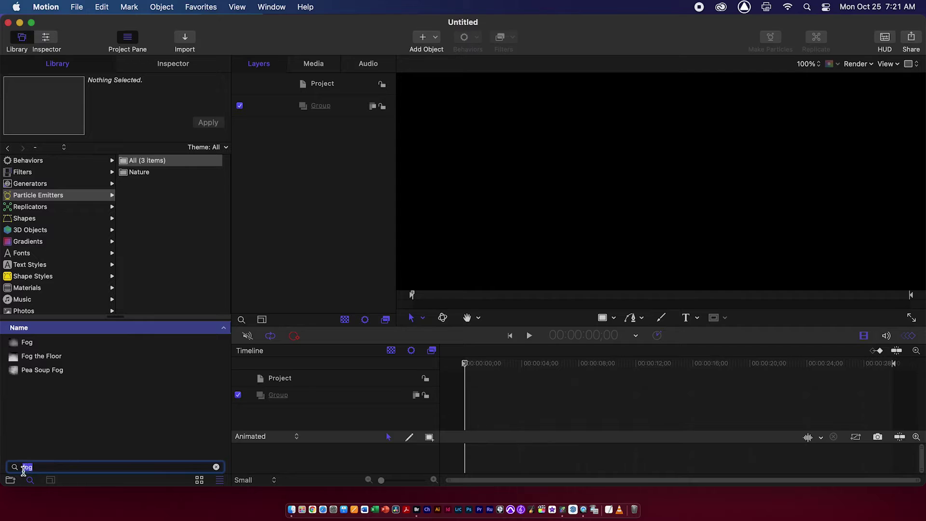
Preview the Fog, Pea Soup Fog and Fog the Floor emitters, and add Fog to the project.
click(19, 344)
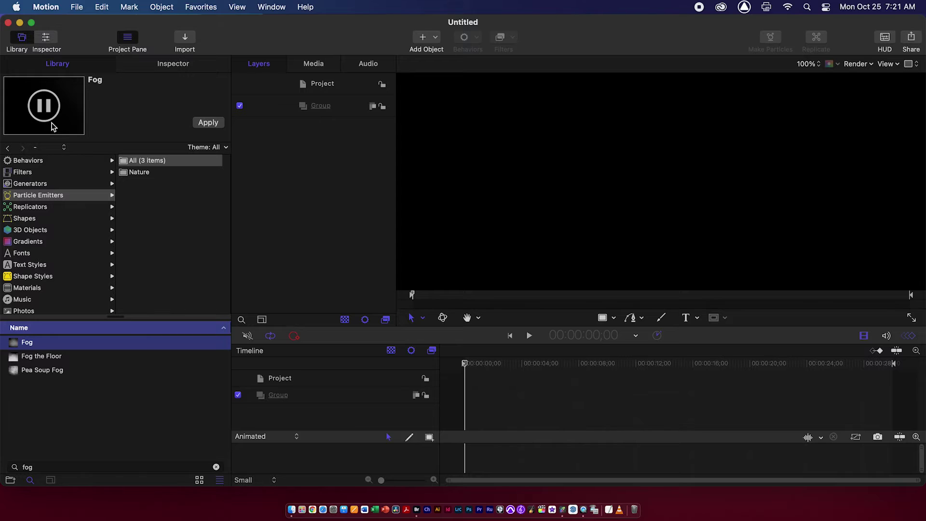
click(35, 373)
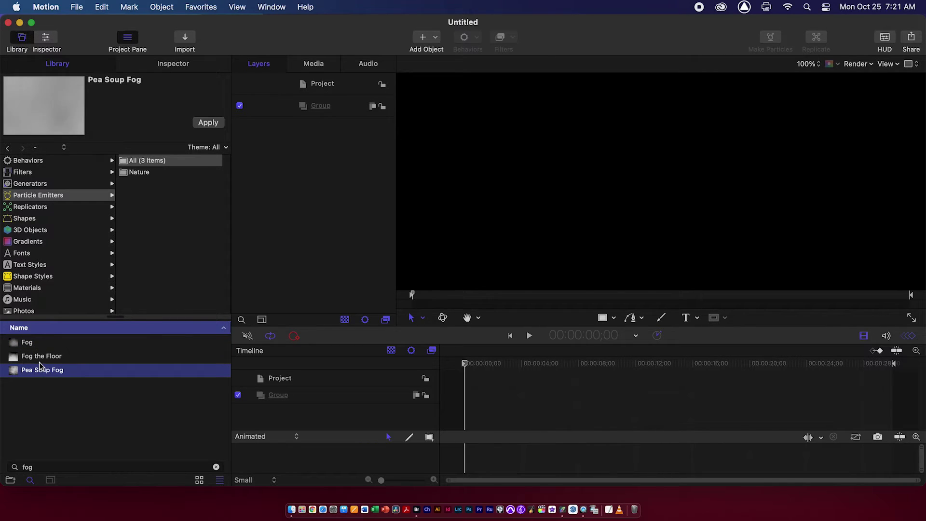
click(47, 359)
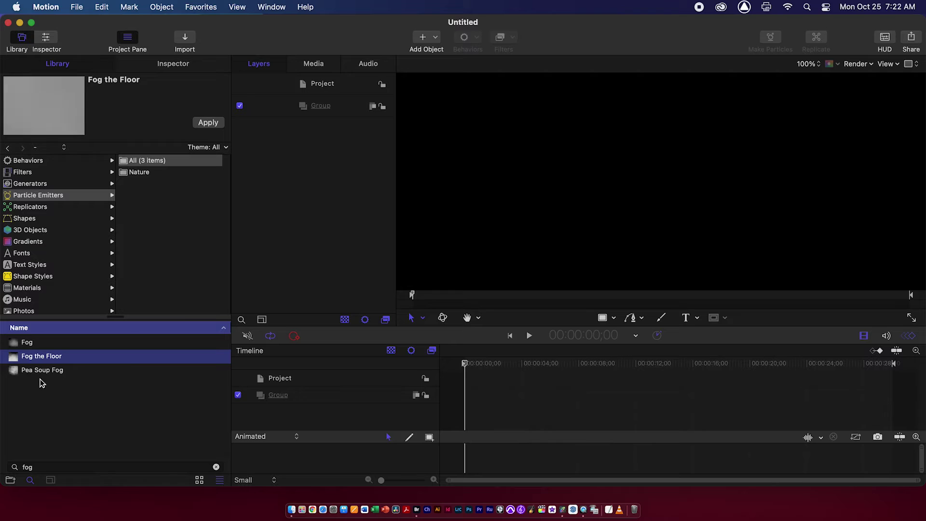
click(19, 345)
drag(18, 345, 329, 143)
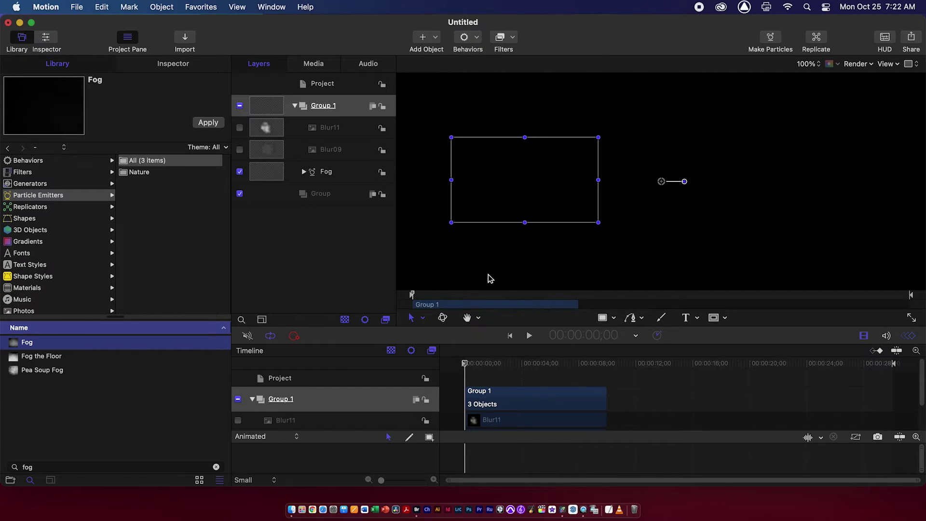
Examine the Fog emitter's particle cells and toggle the Blur09 and Blur11 source images on and off.
click(304, 173)
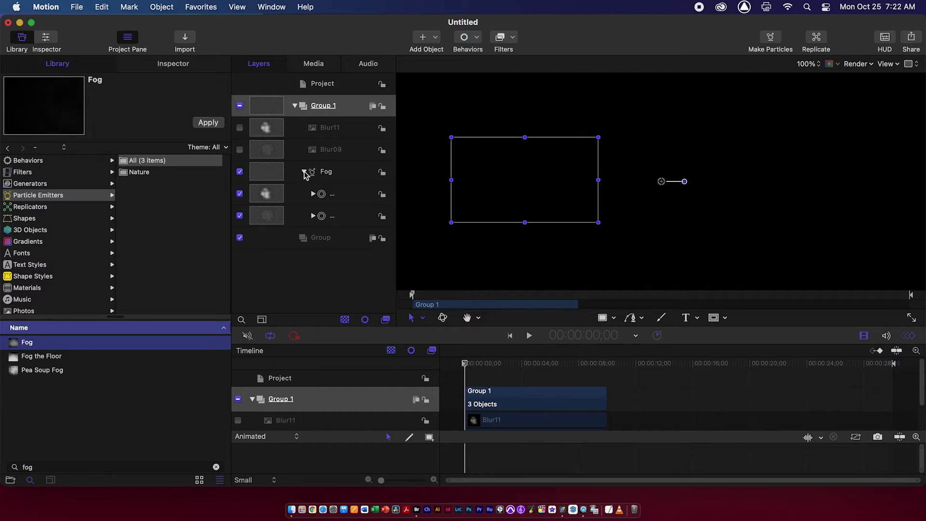
click(304, 172)
click(304, 173)
click(240, 149)
click(240, 149)
click(239, 128)
click(240, 129)
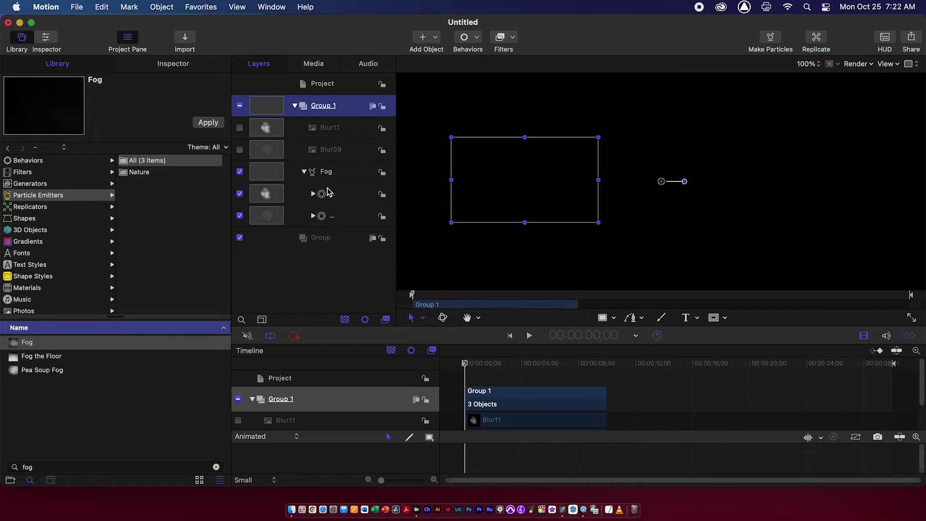
Play and scrub through the Fog emitter's animation to see how the fog builds up.
drag(471, 369, 548, 368)
key(space)
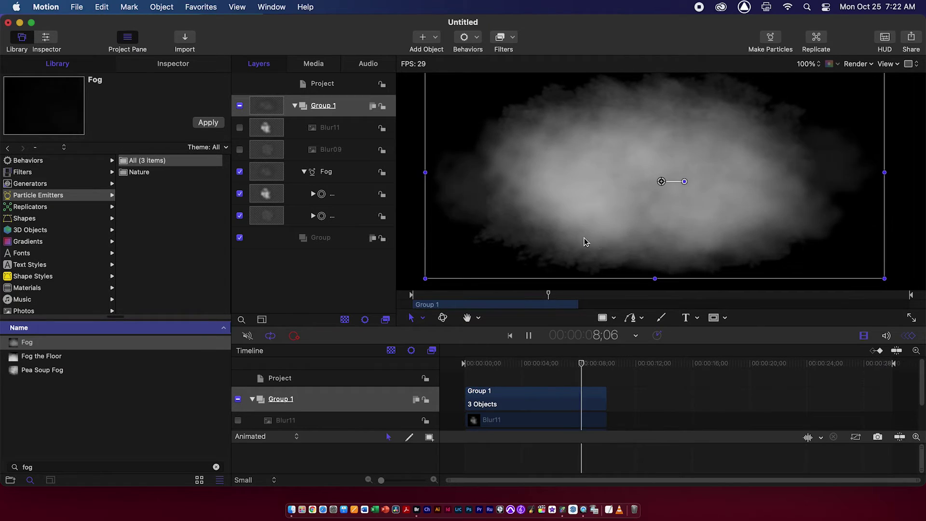
drag(602, 366, 486, 365)
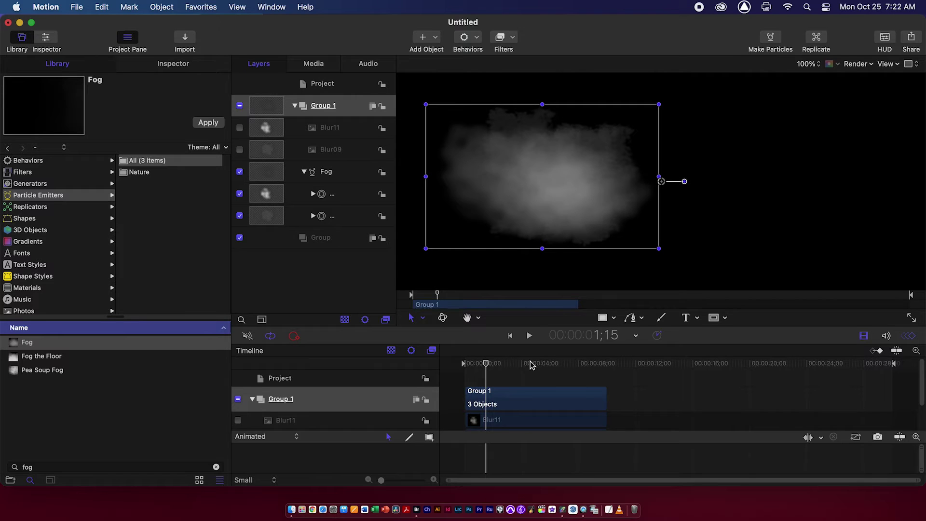
Collapse the group containing the Fog emitter and rename it "fog".
click(304, 171)
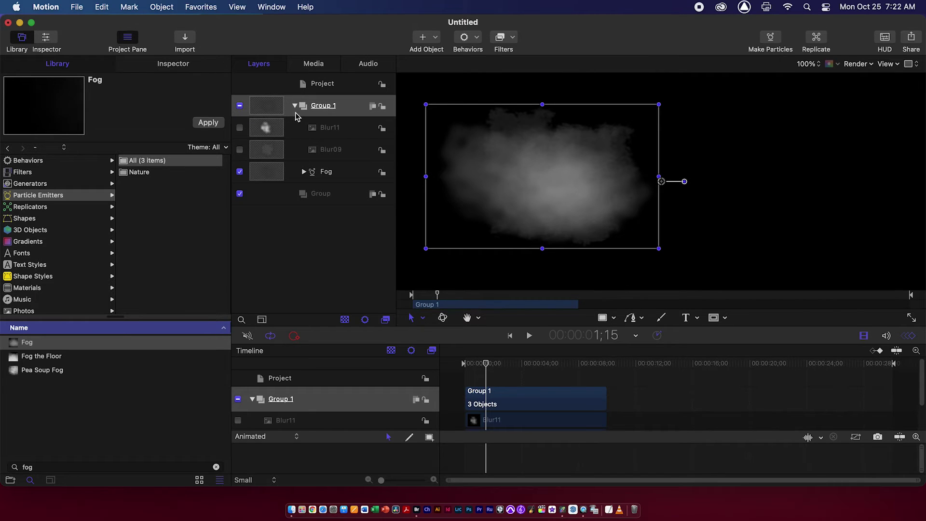
click(295, 106)
click(326, 108)
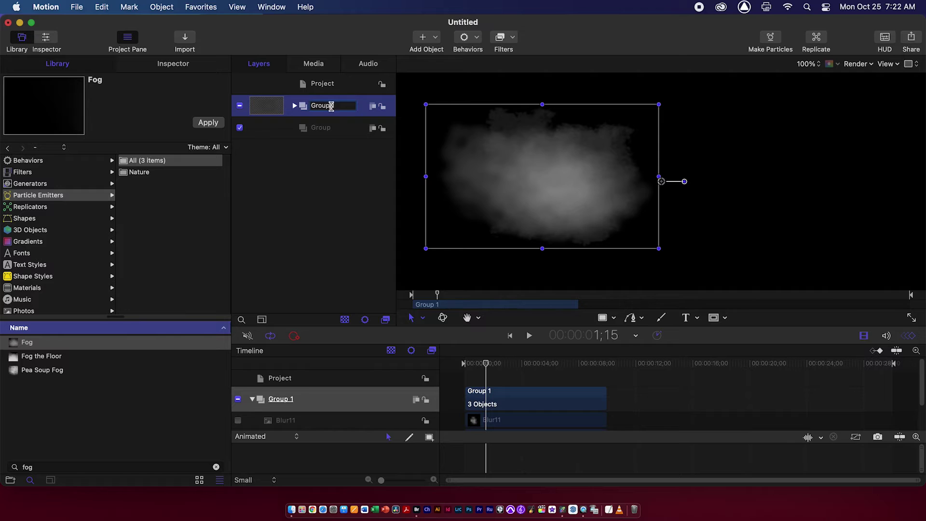
text(fog)
key(Return)
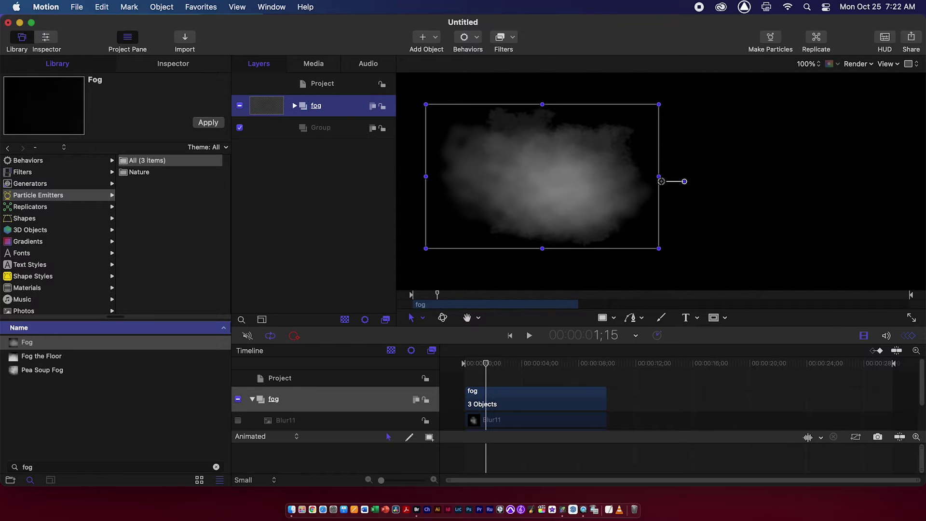
Slide the fog group earlier so it starts before the project's first frame and ends at about 3 seconds, and play it.
drag(487, 364, 471, 387)
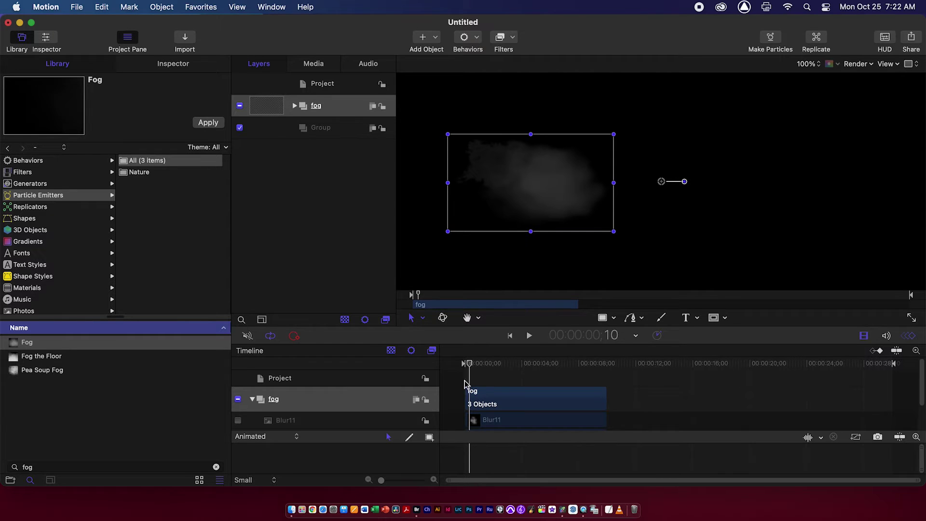
drag(471, 366, 584, 368)
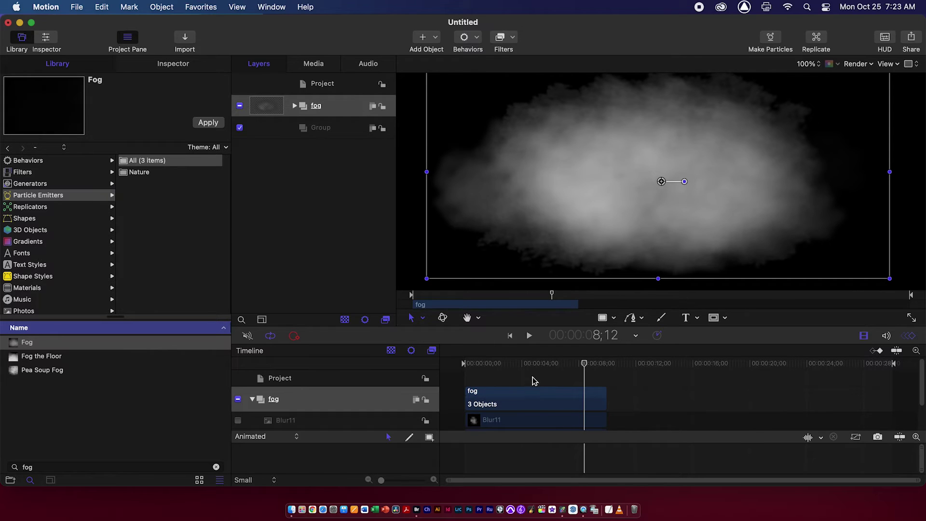
drag(585, 363, 484, 396)
click(459, 366)
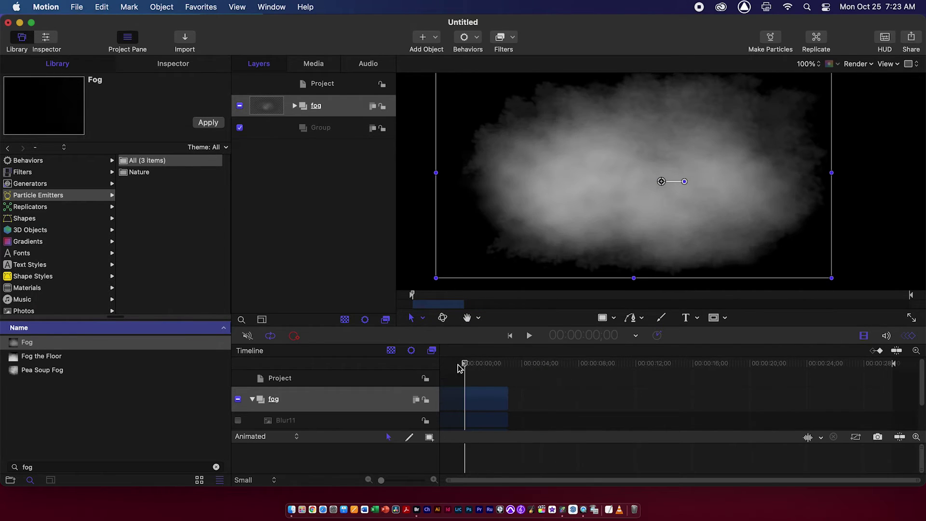
key(space)
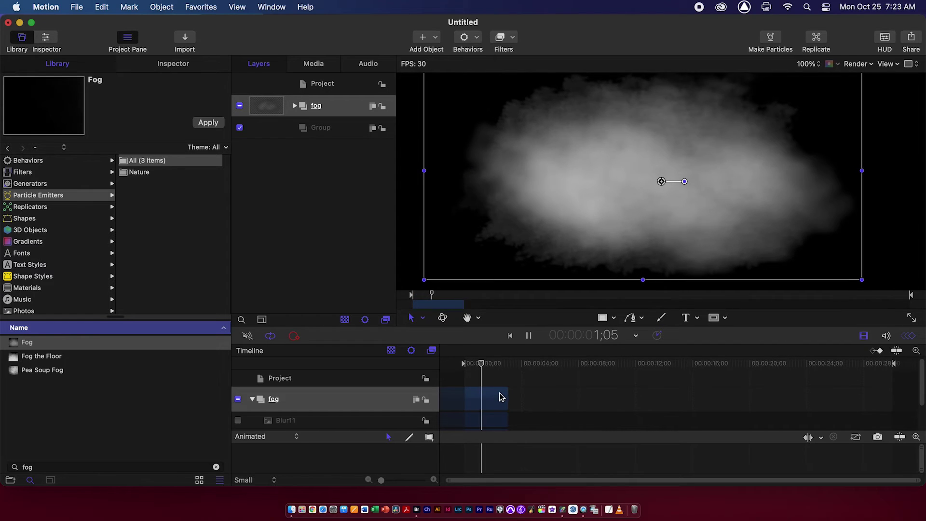
Extend the fog group's objects to the end of the 30-second project and play the fog from the start.
drag(509, 395, 891, 411)
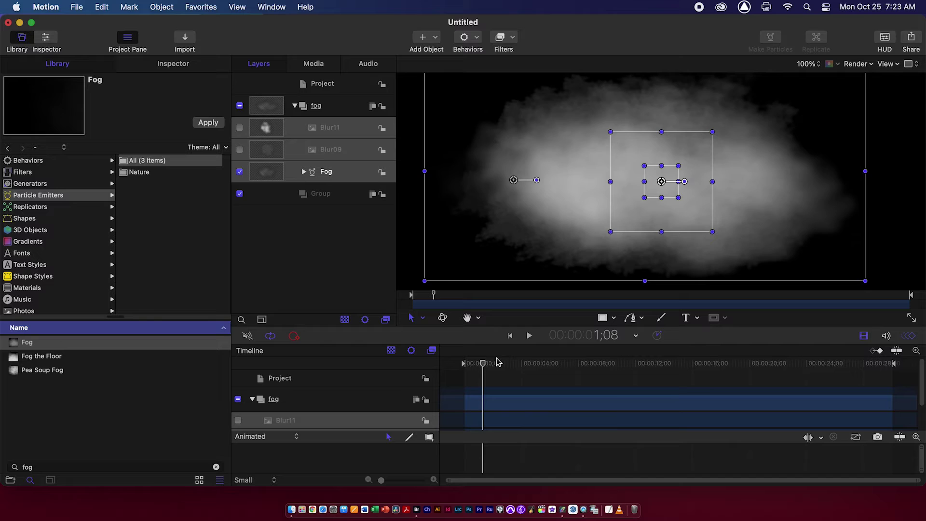
click(631, 363)
drag(629, 365, 447, 359)
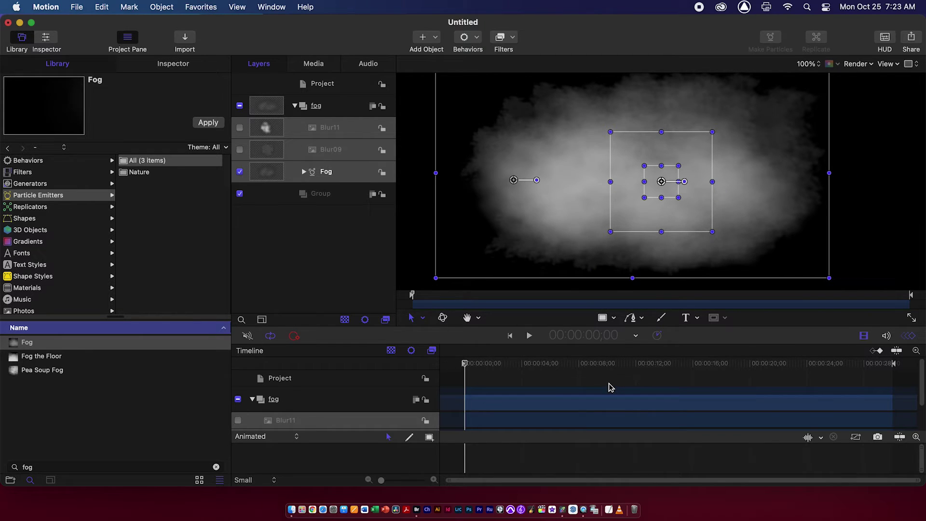
key(space)
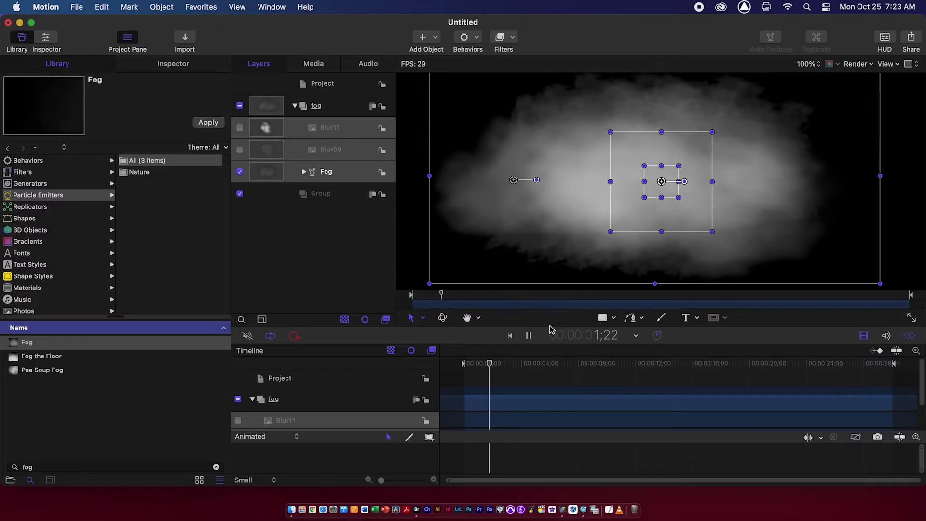
click(381, 275)
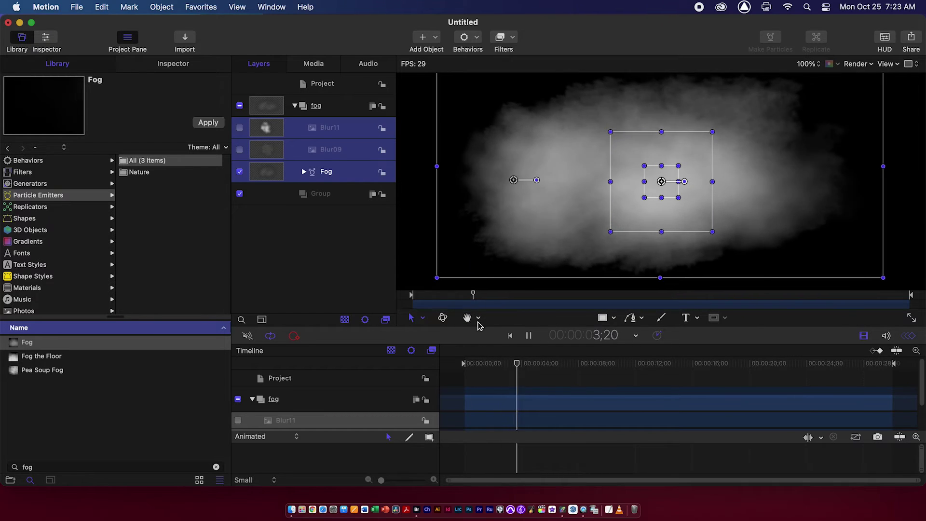
Stop playback, clear the selection and scrub the fog to about 5 seconds 22 frames to examine its coverage.
key(space)
click(896, 64)
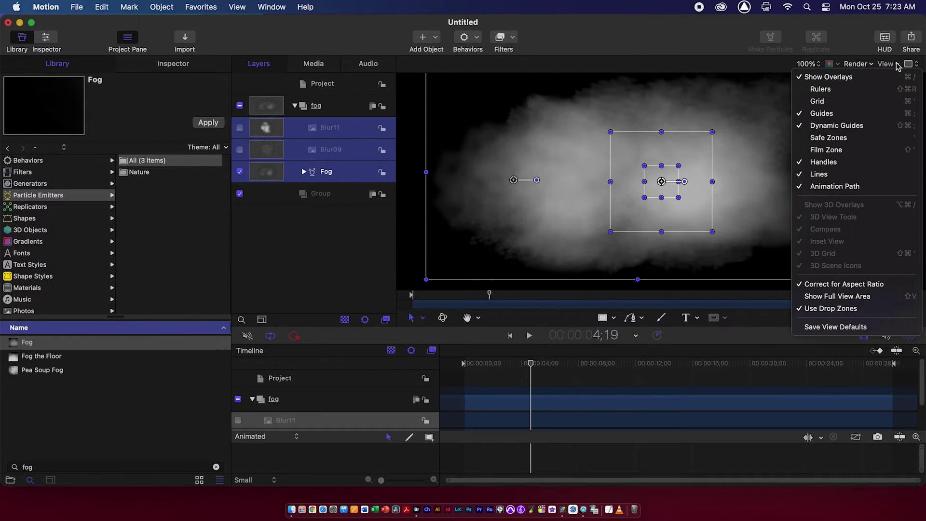
click(859, 64)
click(858, 64)
click(841, 75)
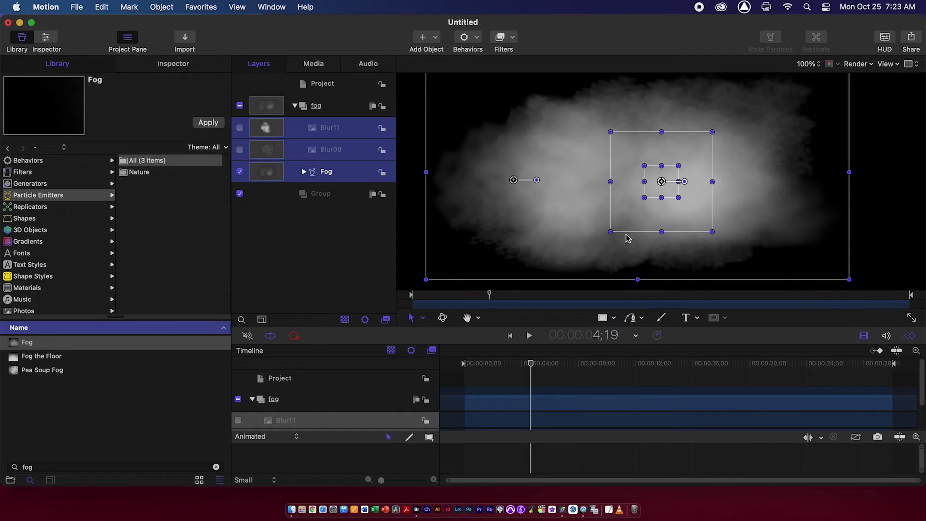
click(414, 250)
drag(517, 366, 546, 366)
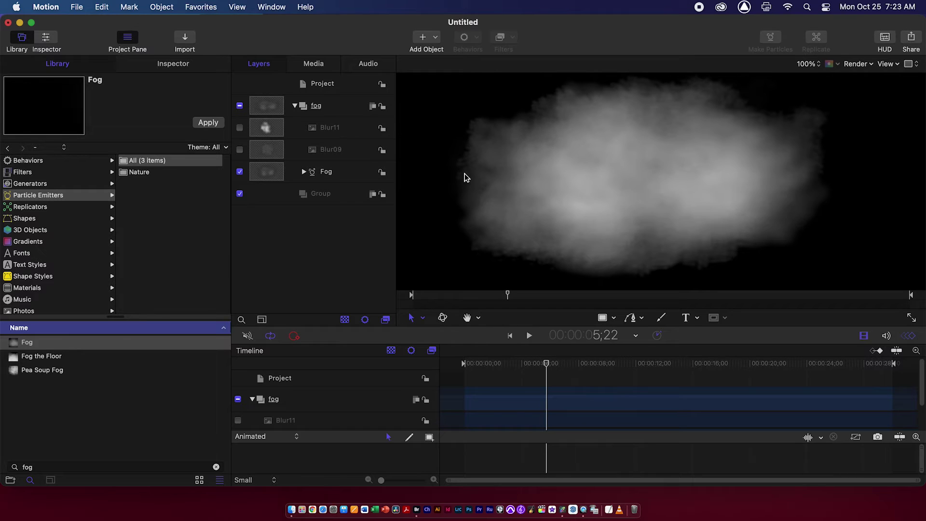
Scale the Fog emitter up to 325% and play it to check the coverage.
click(333, 173)
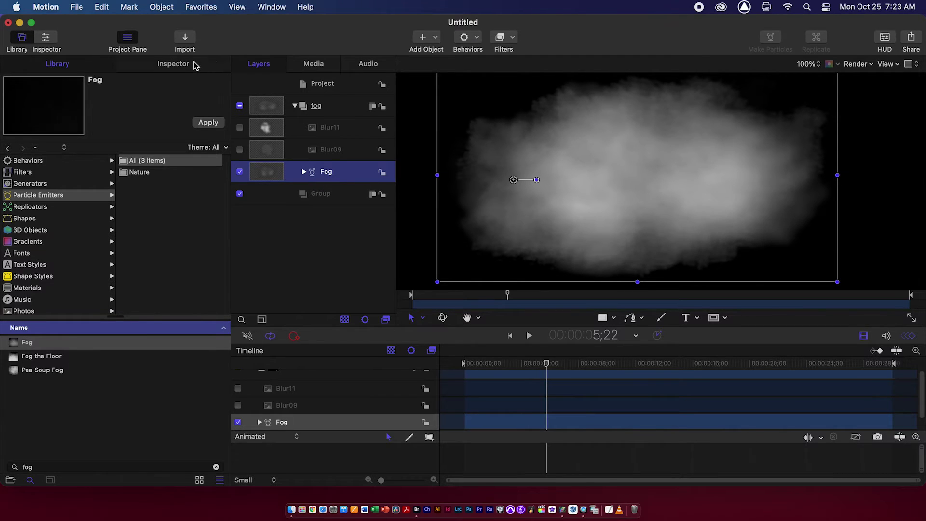
click(173, 63)
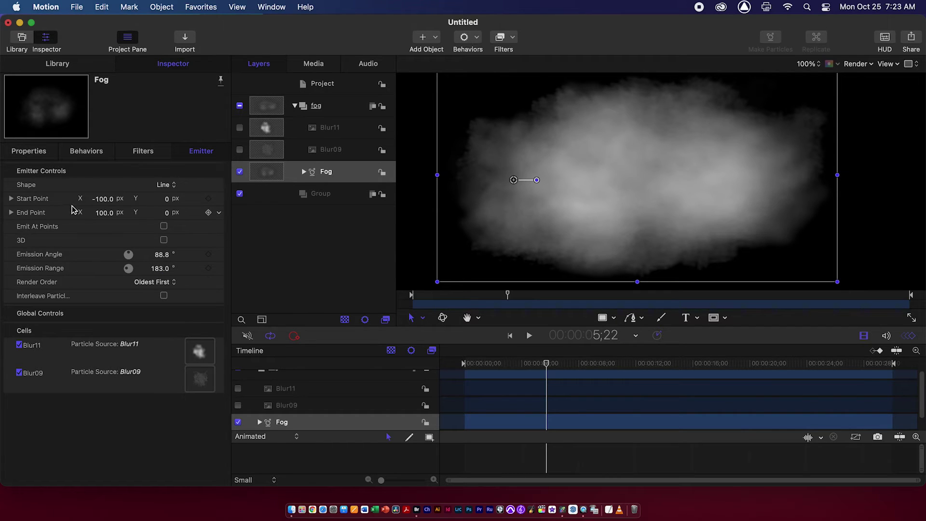
click(43, 152)
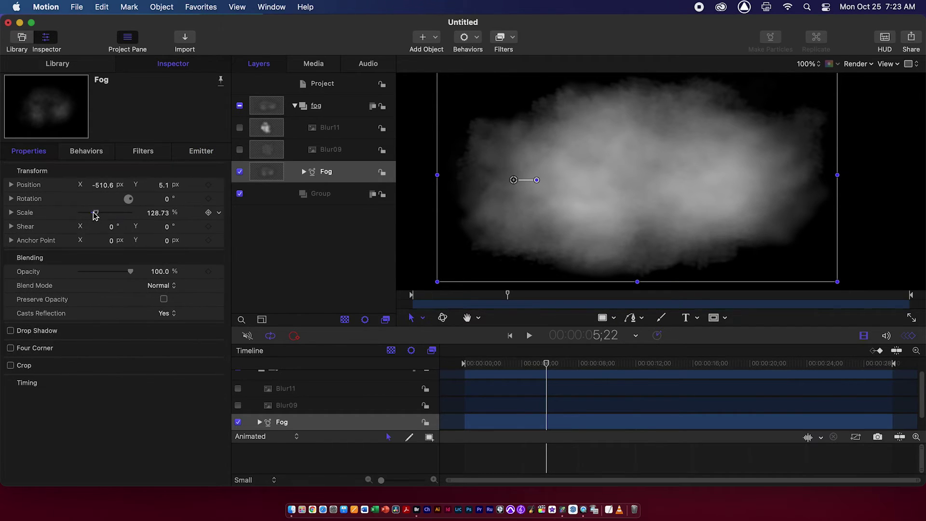
drag(103, 212, 128, 215)
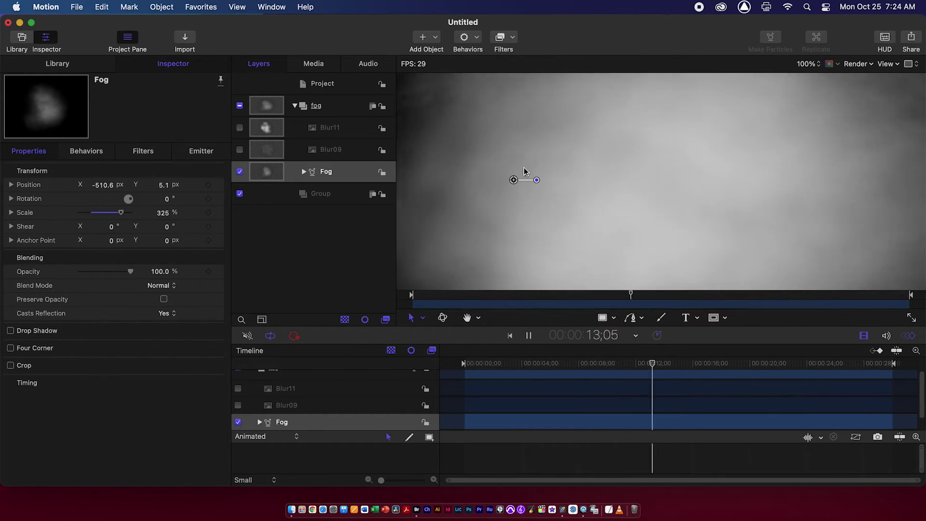
Set the Fog emitter's birth rate to 57.64%, its emission range to 360° and its emission angle to 37°.
click(303, 173)
click(199, 153)
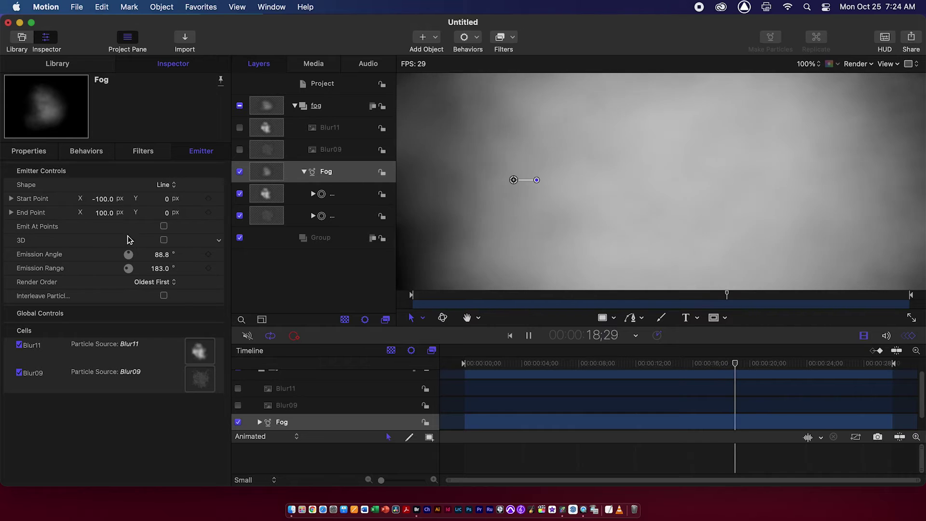
click(202, 314)
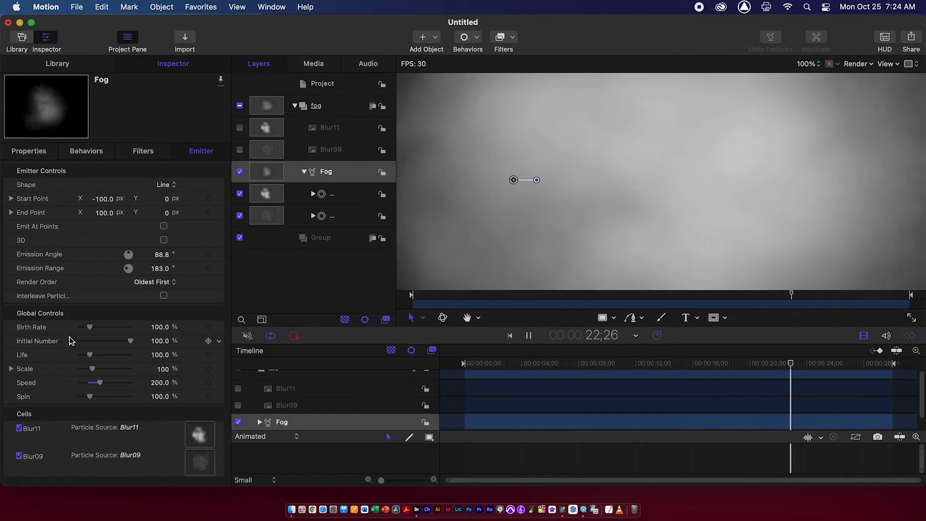
drag(89, 327, 86, 328)
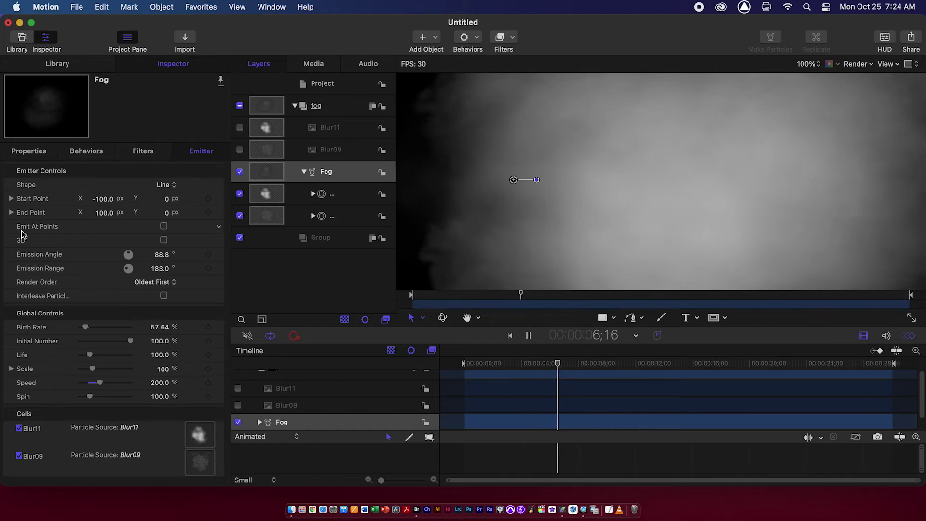
drag(127, 272, 129, 265)
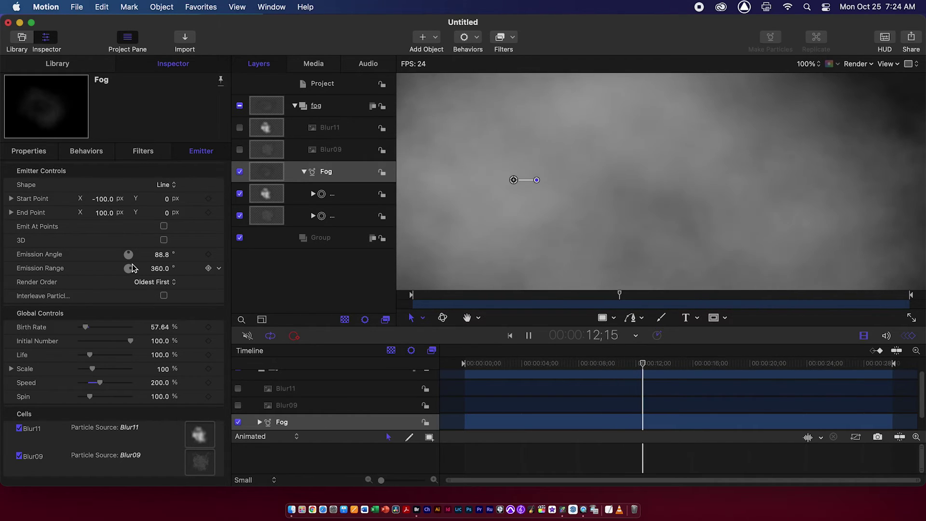
drag(133, 263, 133, 254)
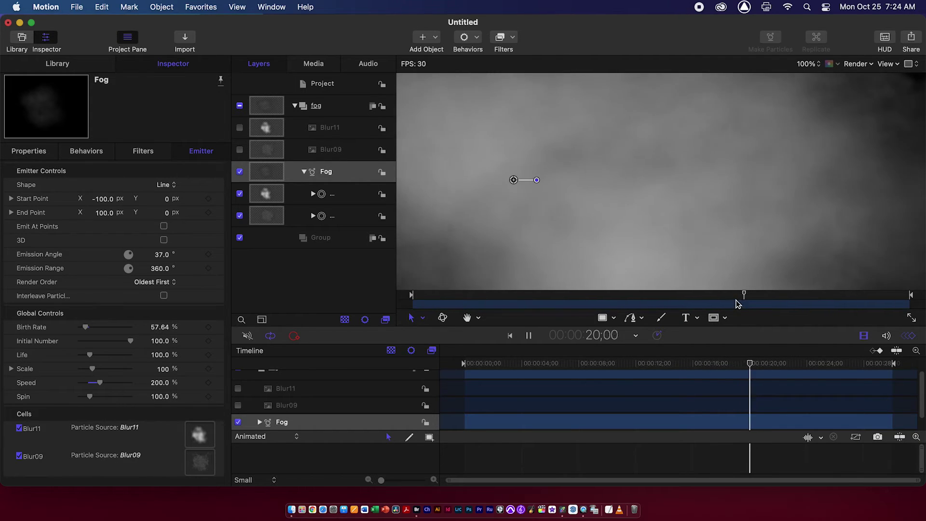
With the canvas at 25%, enlarge the Fog emitter from two opposite corners well beyond the frame and set its speed to 180.58%.
click(807, 63)
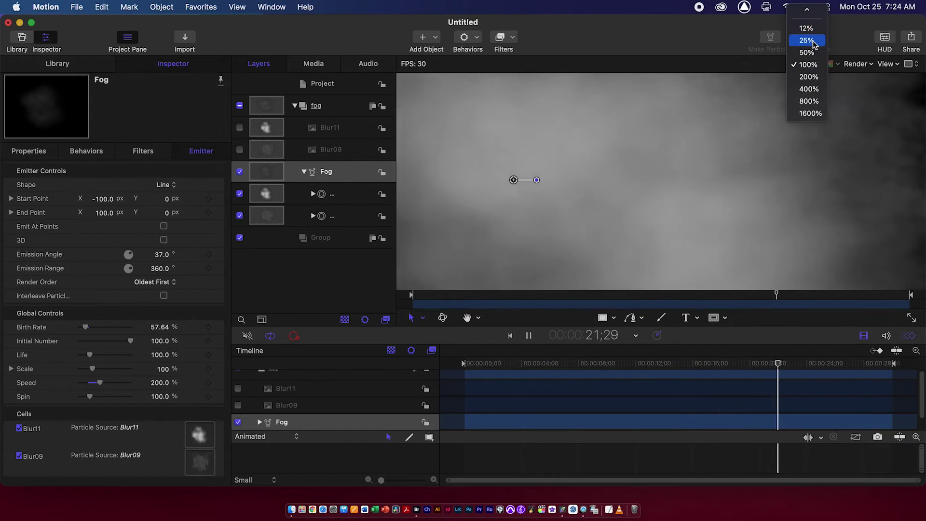
click(810, 39)
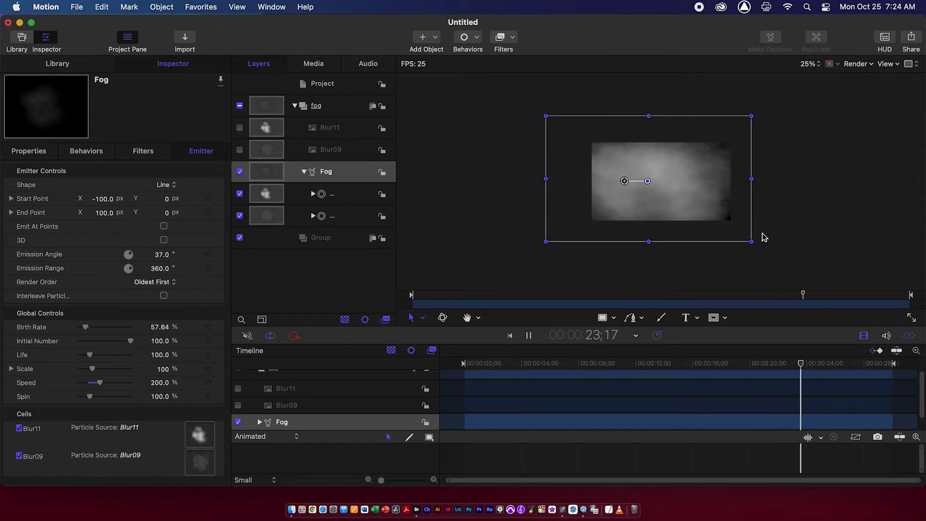
mouse_move(755, 115)
mouse_down()
mouse_move(777, 103)
mouse_move(772, 114)
mouse_up()
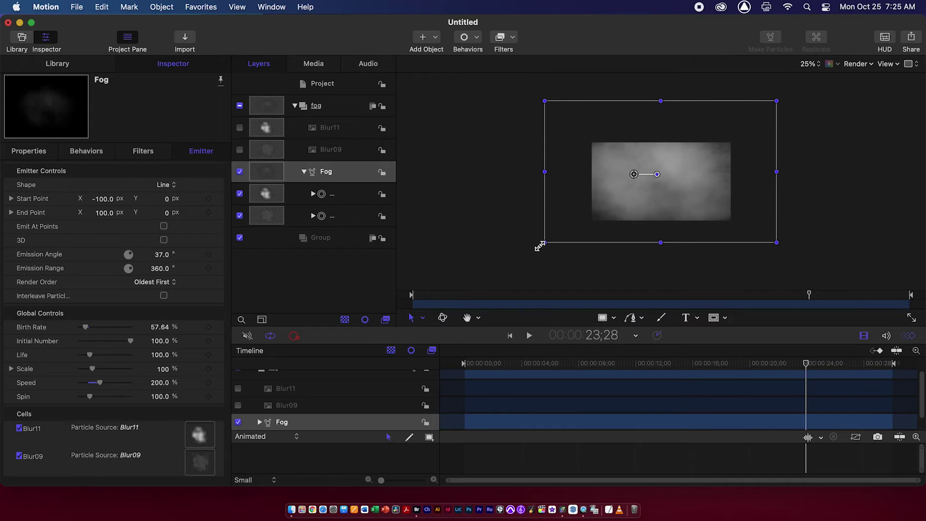
drag(529, 252, 527, 250)
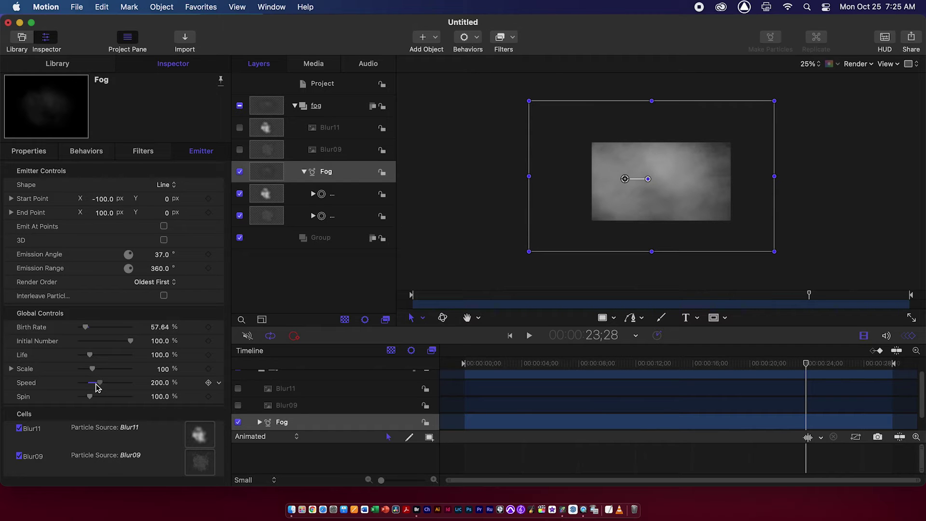
drag(96, 388, 96, 387)
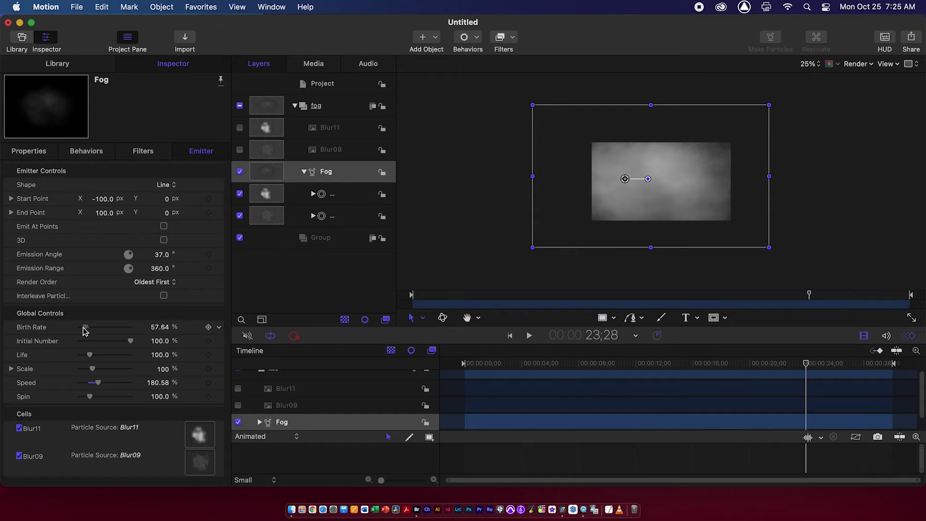
Try a birth rate of 39.99% on the Fog emitter, play it and undo the change.
drag(83, 330, 97, 336)
key(space)
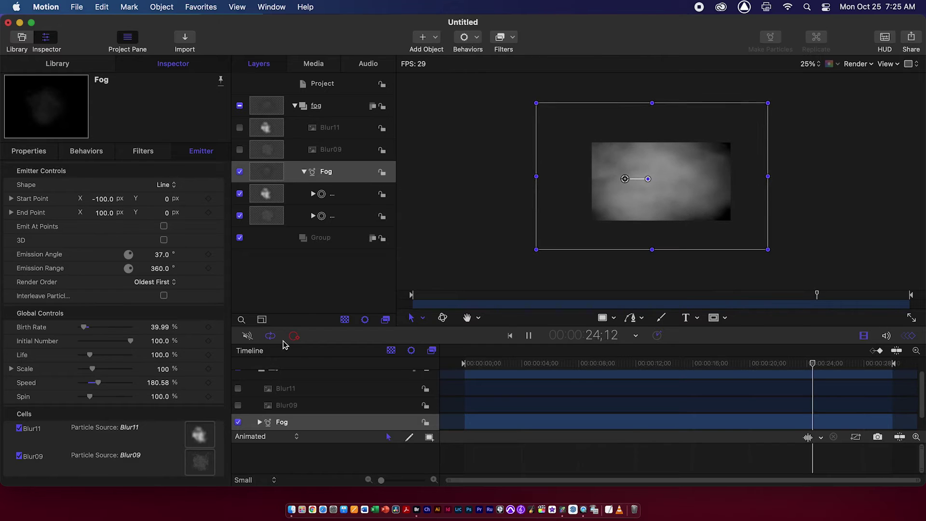
key(cmd+z)
Play the fog briefly, stop it and reposition the Fog emitter to X -235 px, Y -103 px so it covers the frame's corners.
key(space)
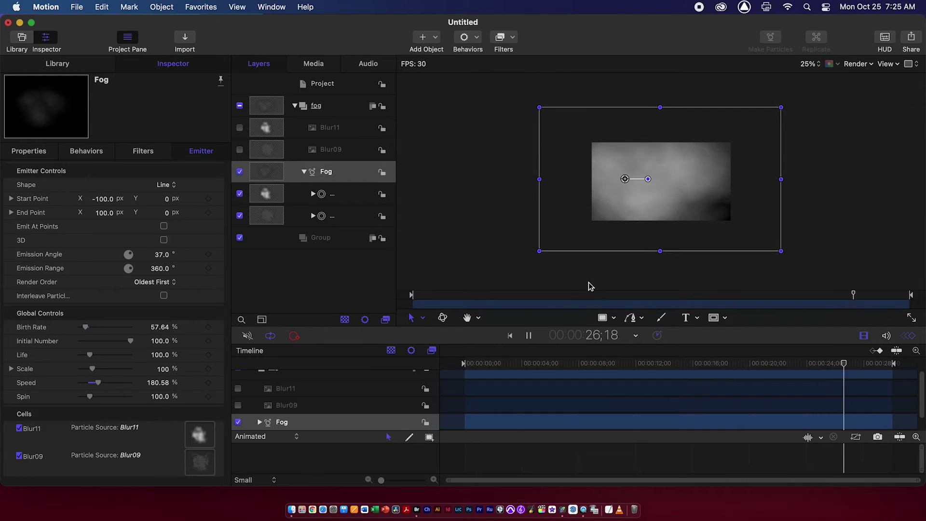
key(space)
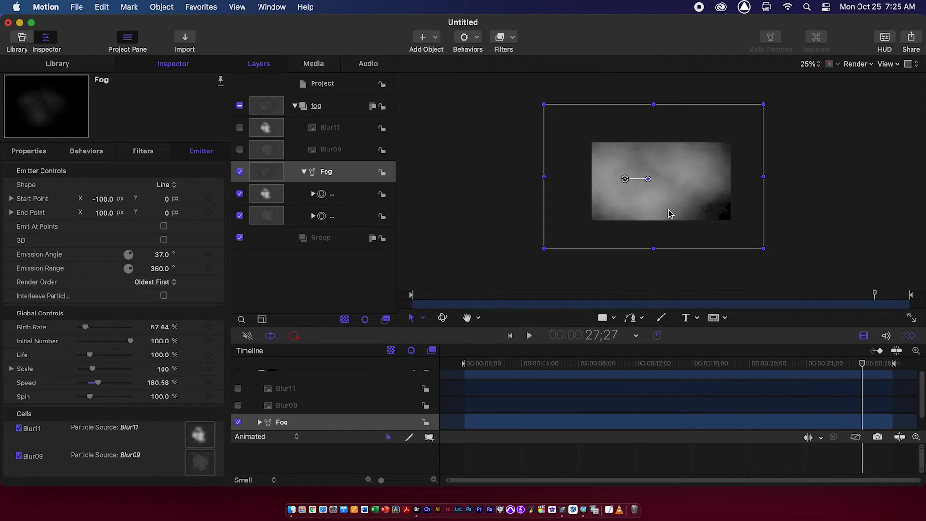
drag(677, 213, 672, 211)
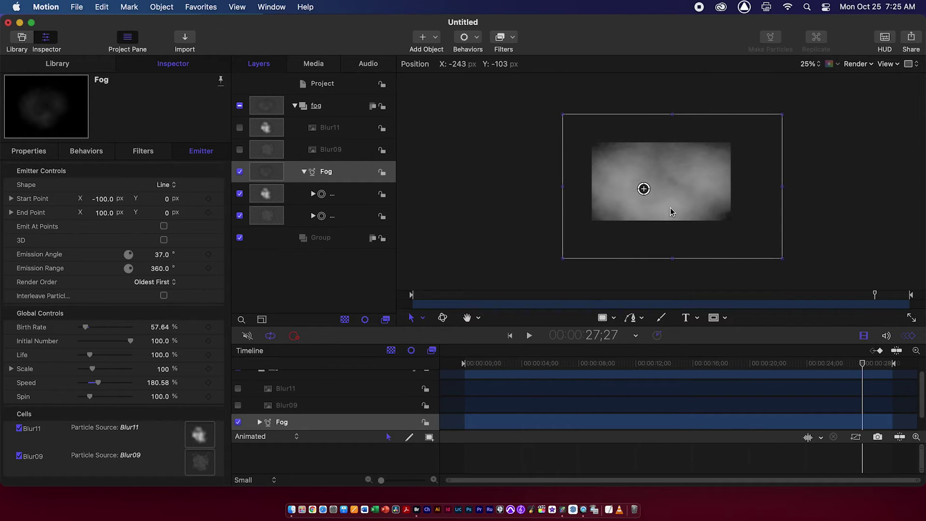
key(shift+Right)
key(Left)
key(Left)
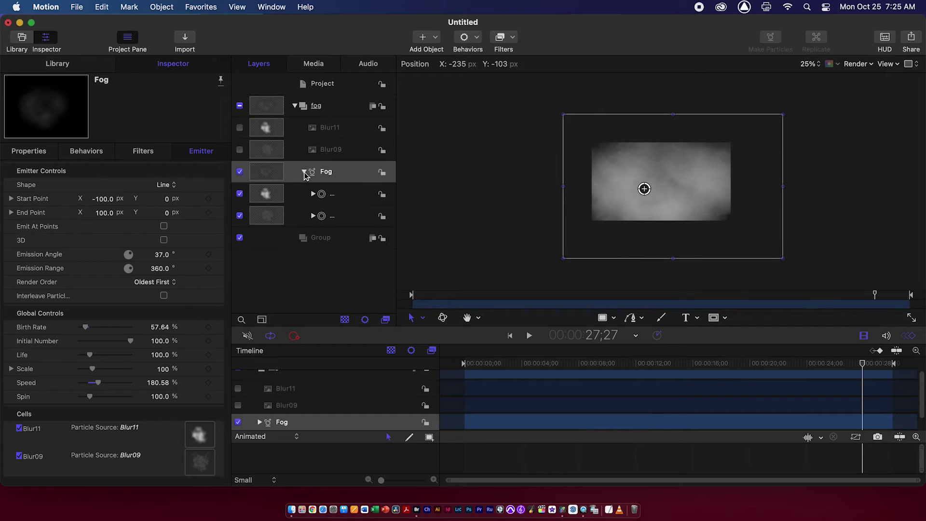
Collapse the Fog emitter and the fog group, select the group and play it to check its coverage.
click(304, 173)
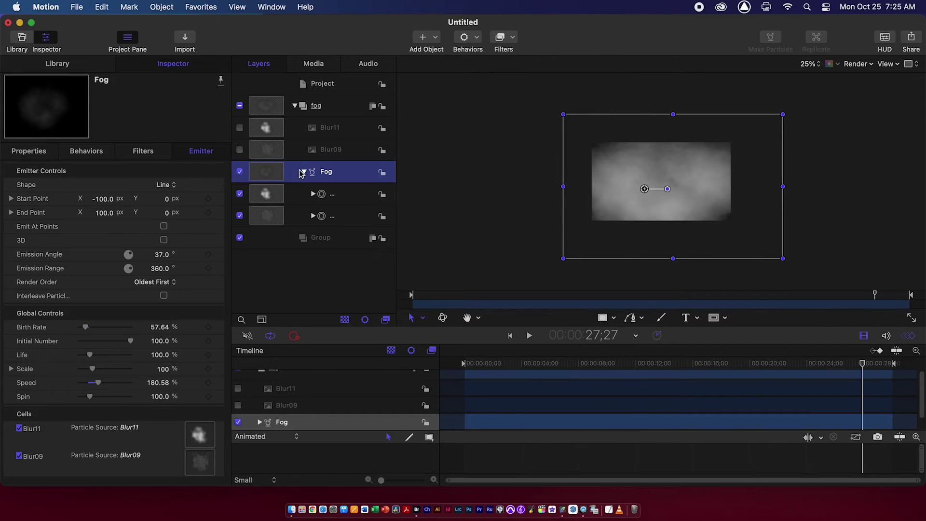
click(304, 172)
click(295, 106)
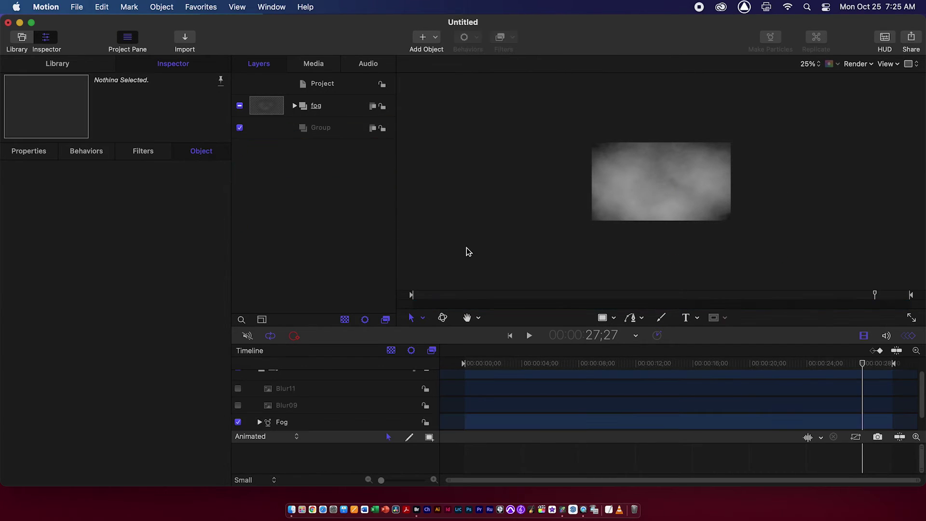
click(325, 107)
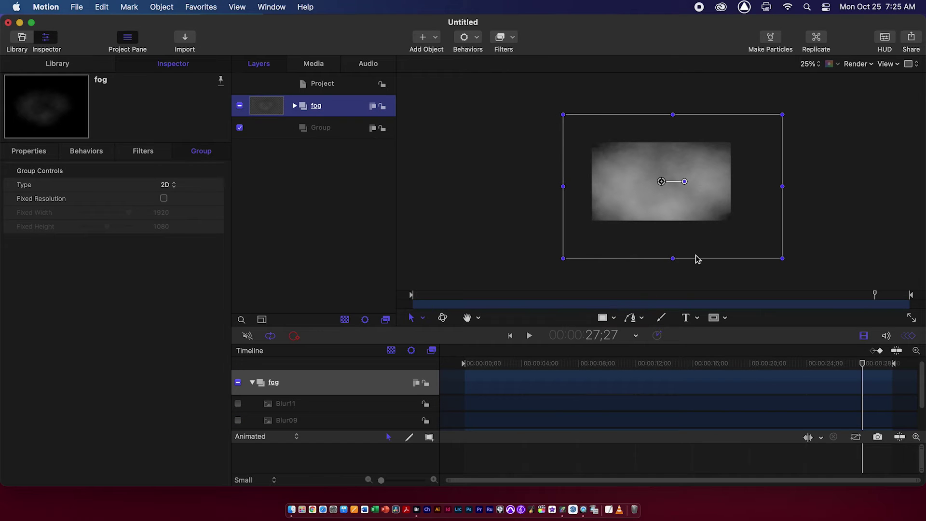
key(space)
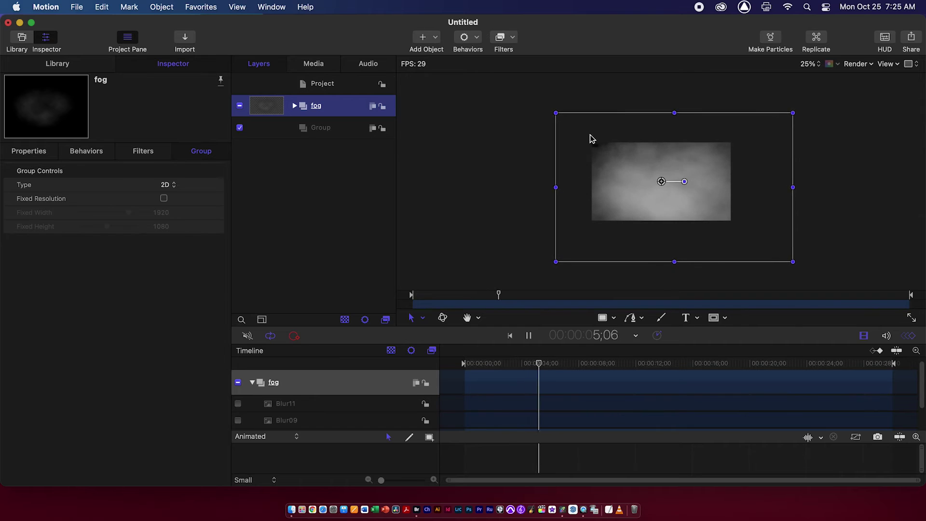
key(space)
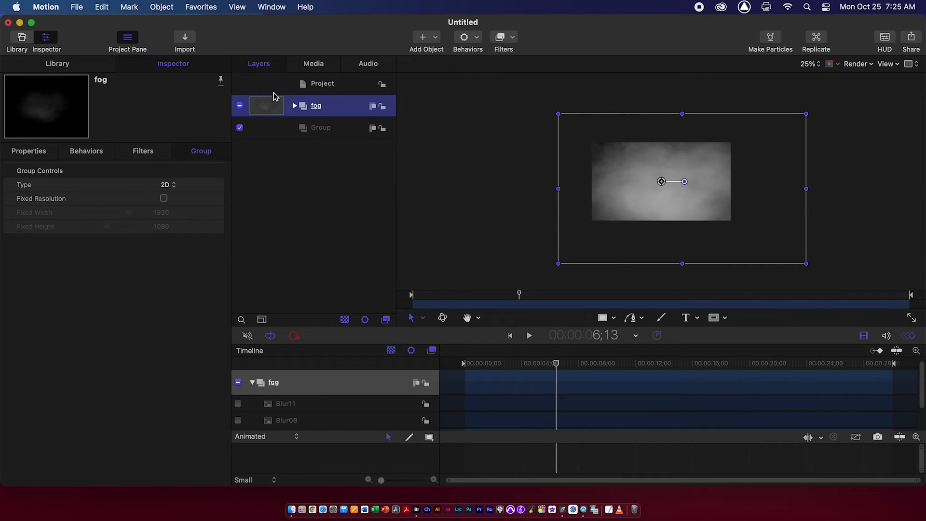
Set up a movie export of the selected fog group with the Apple ProRes 4444 codec and Color + Alpha channels.
click(910, 41)
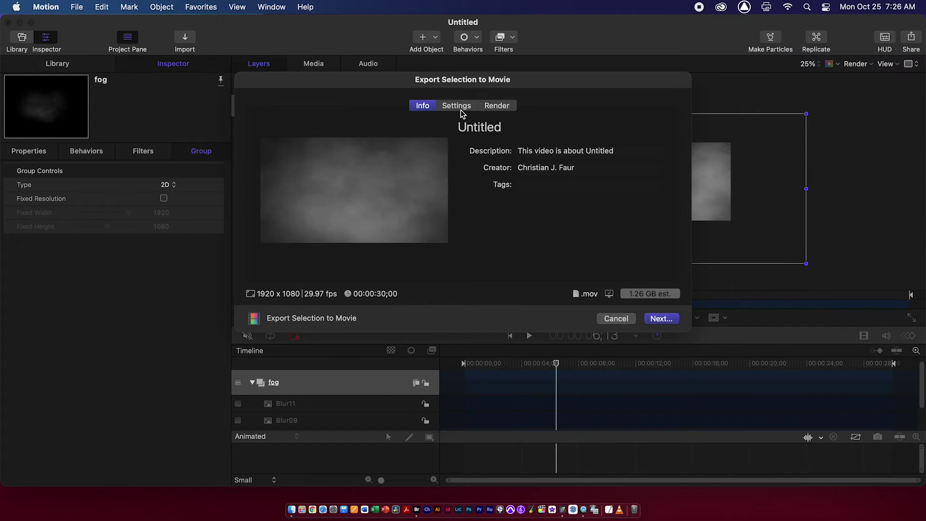
click(466, 107)
click(540, 289)
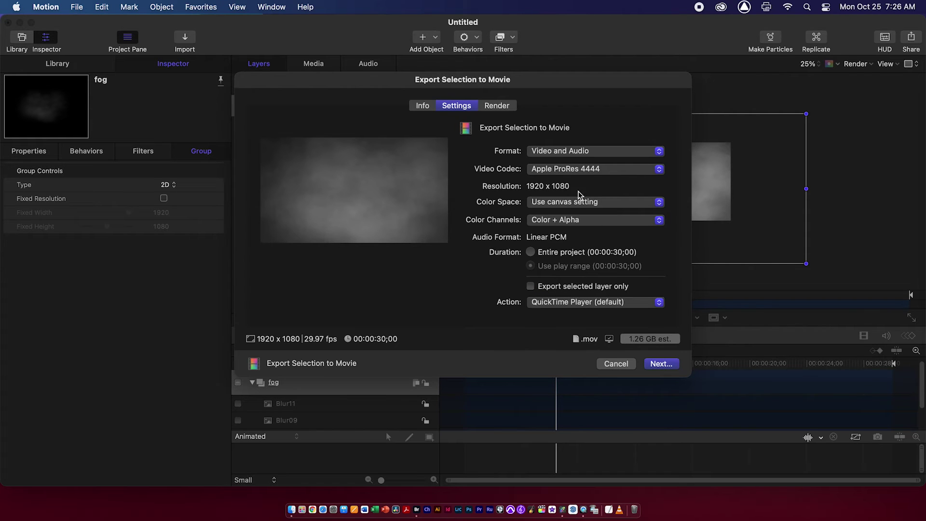
click(575, 169)
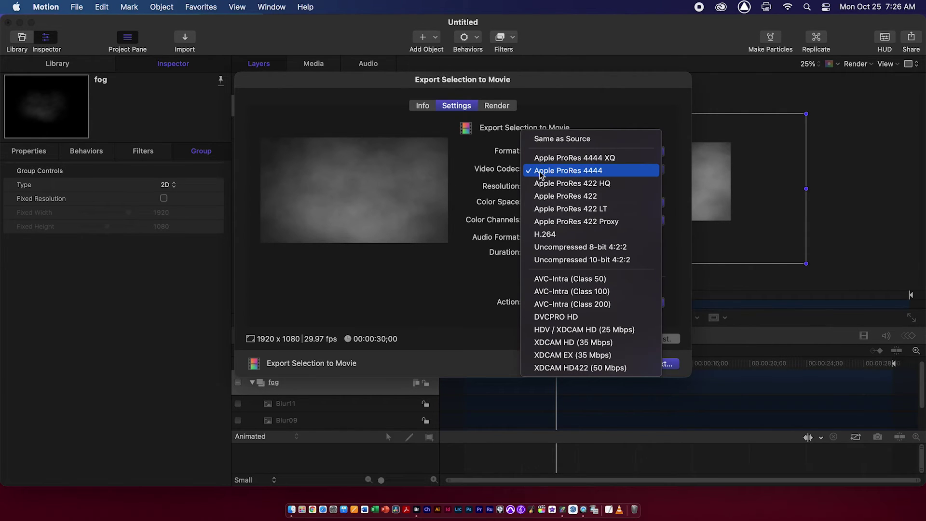
click(629, 177)
click(578, 222)
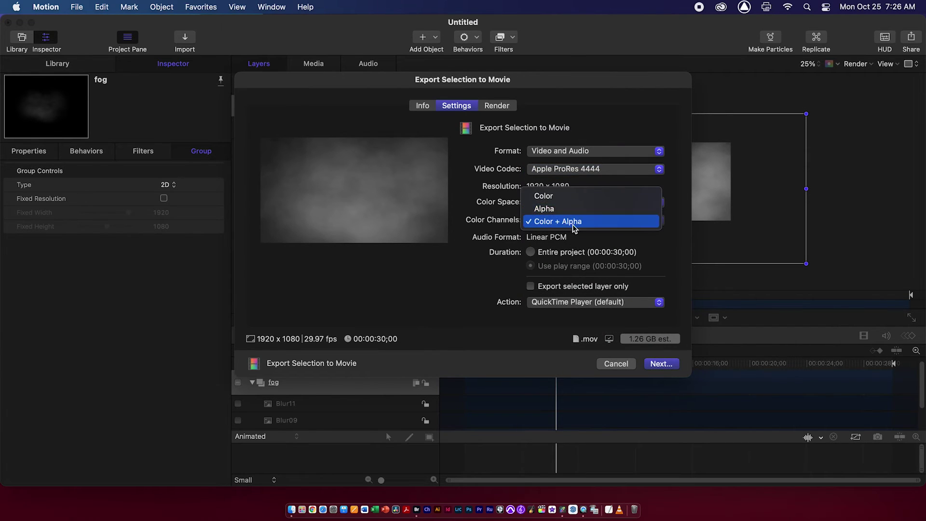
click(594, 222)
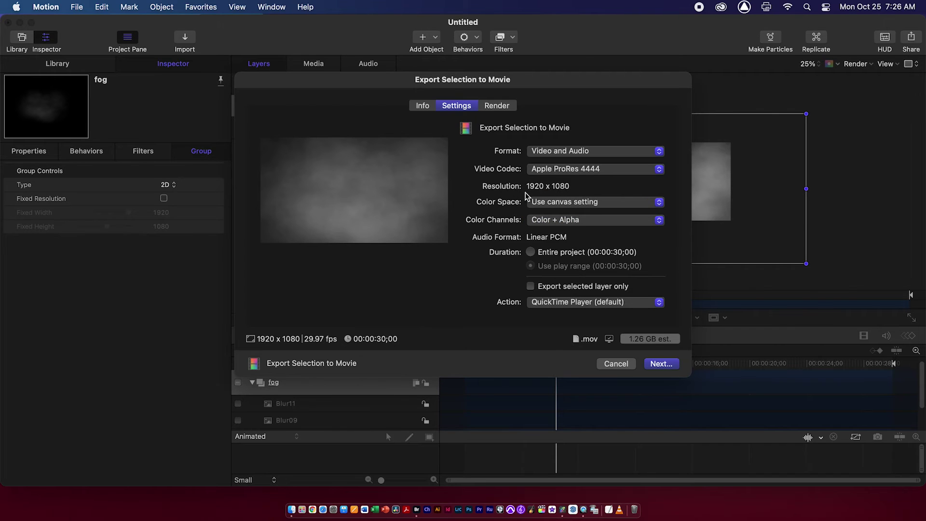
Export the movie to the Desktop as HeavyFog and show the background task list to follow its progress.
click(673, 366)
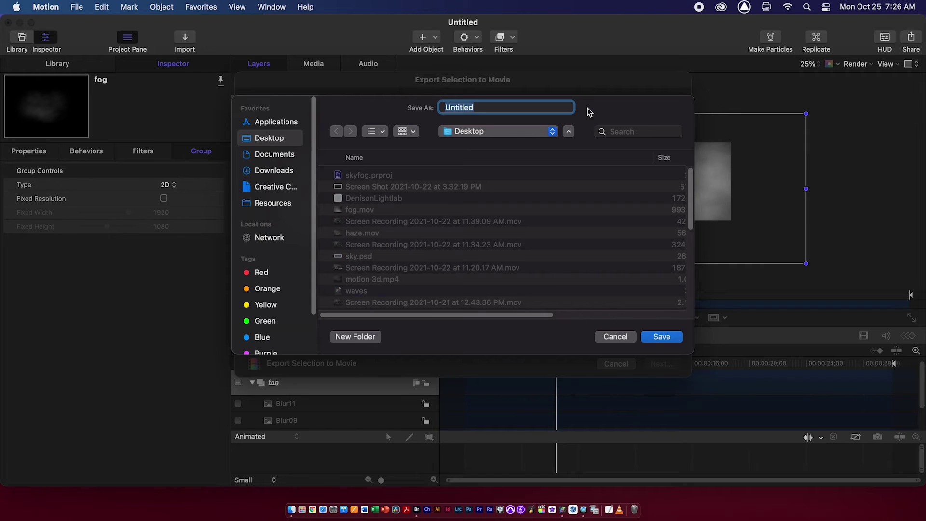
text(HeavyFog)
key(Return)
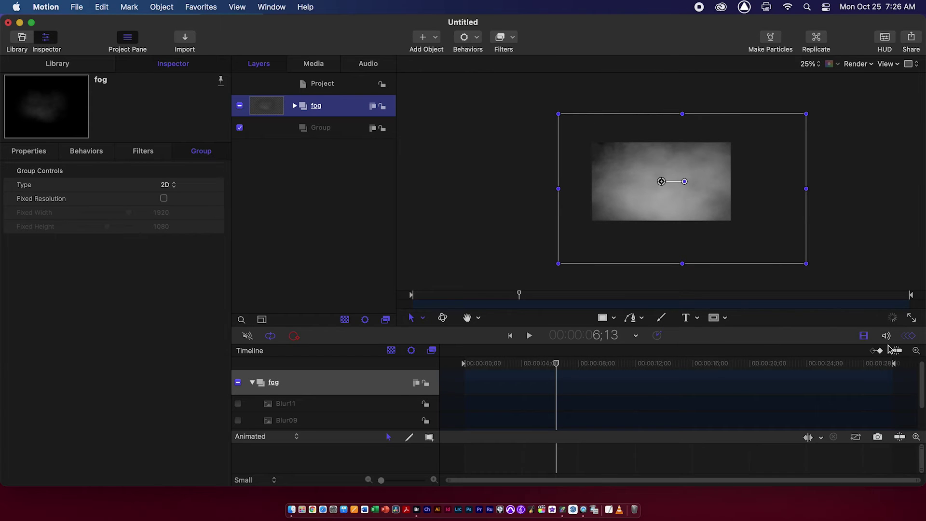
click(893, 318)
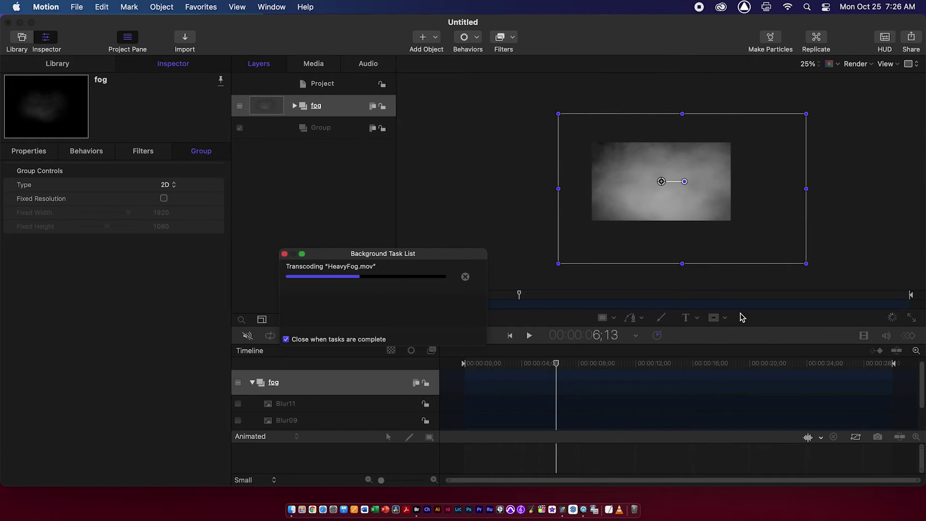
Close the background task list, scrub through the exported HeavyFog movie in QuickTime Player, close it and return to Motion.
click(284, 254)
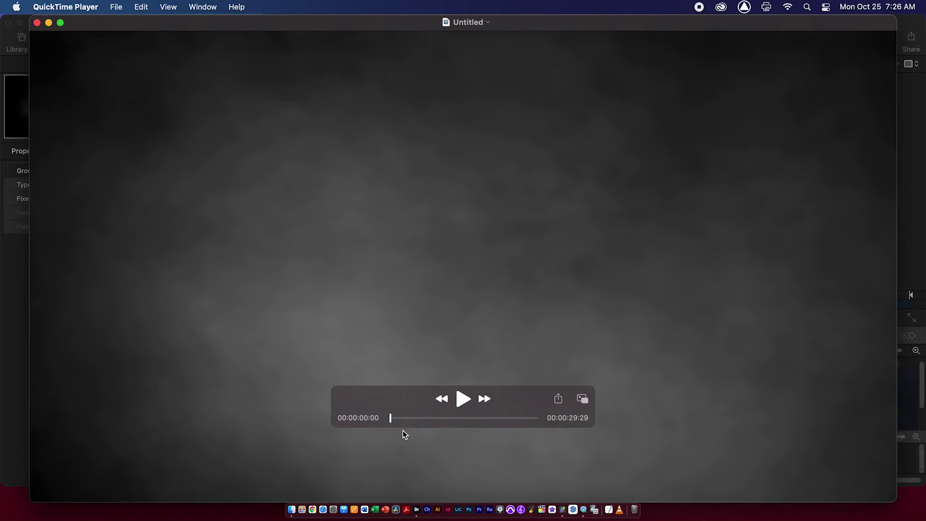
drag(400, 418, 506, 417)
key(super+w)
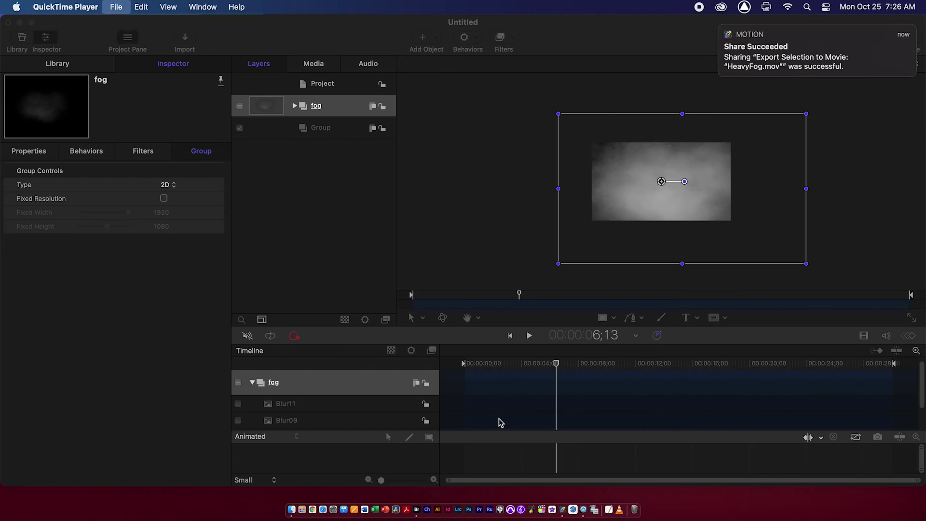
click(395, 245)
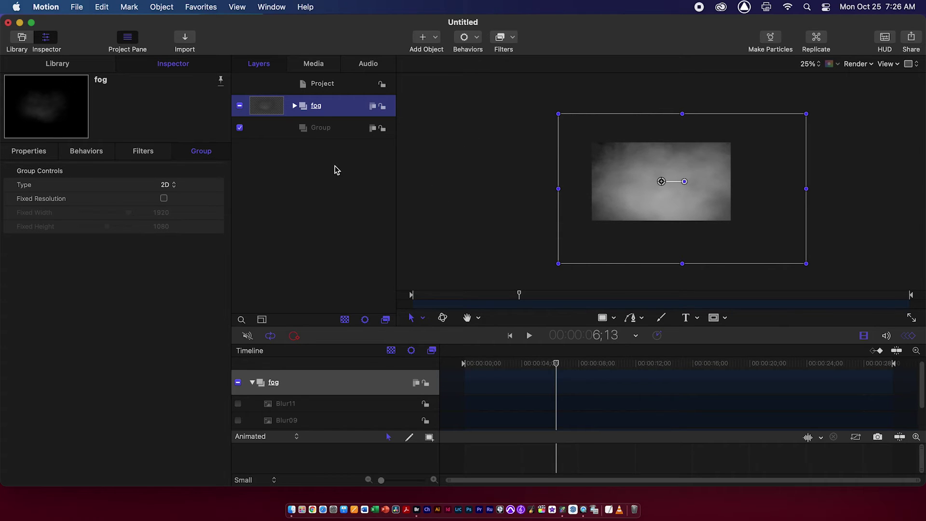
Hide the fog group, search the particle emitters for "snow" and add the Snow emitter to the project as a new group.
click(241, 106)
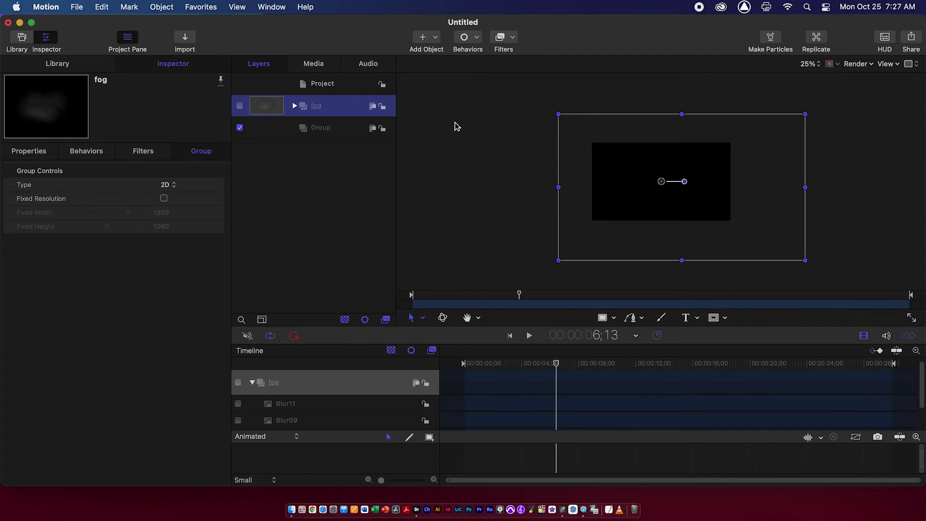
click(29, 151)
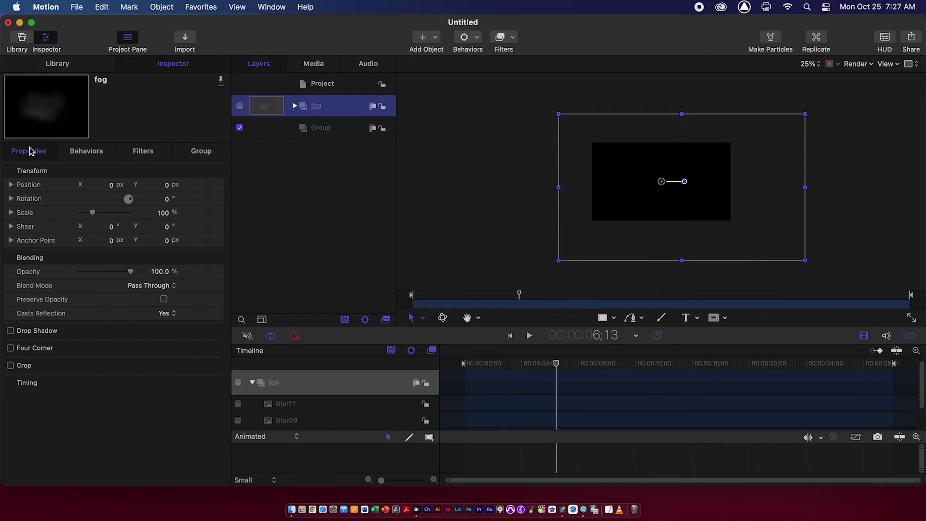
click(60, 66)
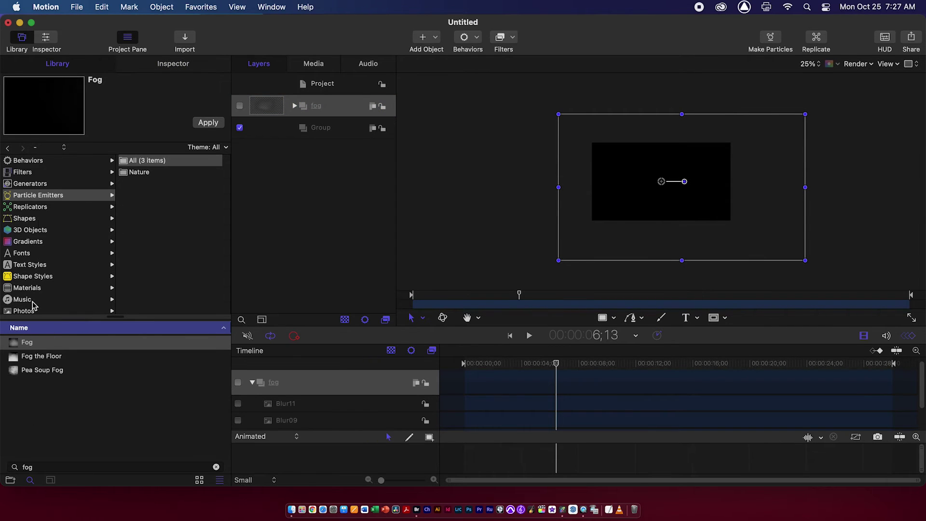
click(41, 468)
text(snow)
click(29, 345)
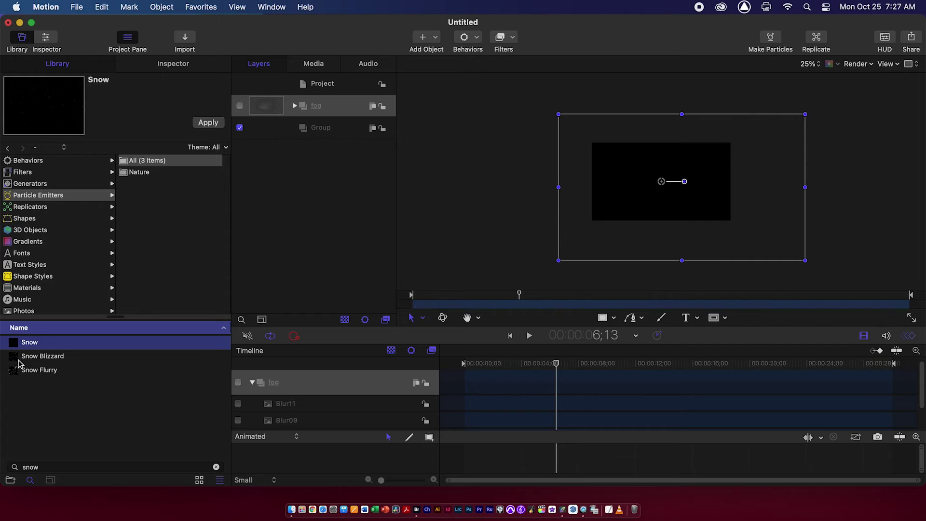
drag(18, 345, 318, 203)
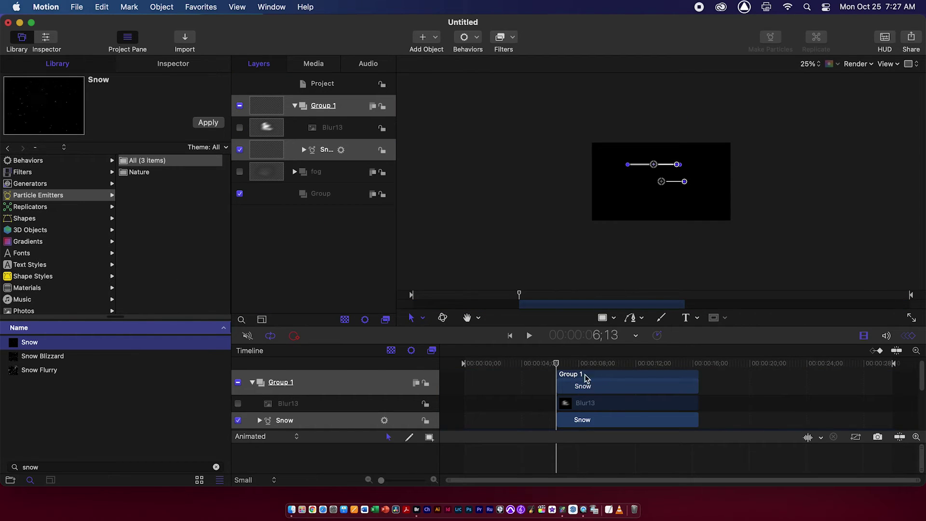
Shift the Snow group earlier so it is already developed at the project's start, and play it at 100% canvas zoom.
drag(555, 367, 465, 365)
drag(664, 383, 435, 375)
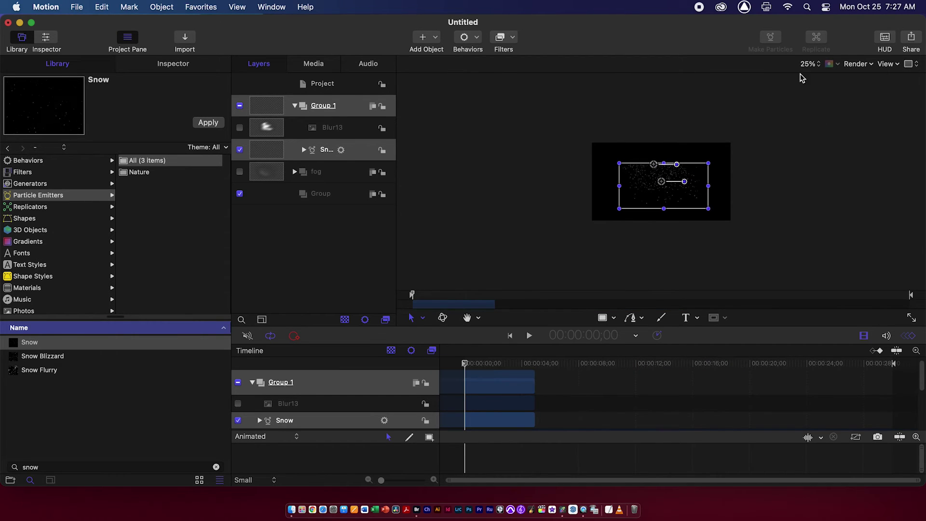
click(812, 64)
click(811, 89)
key(space)
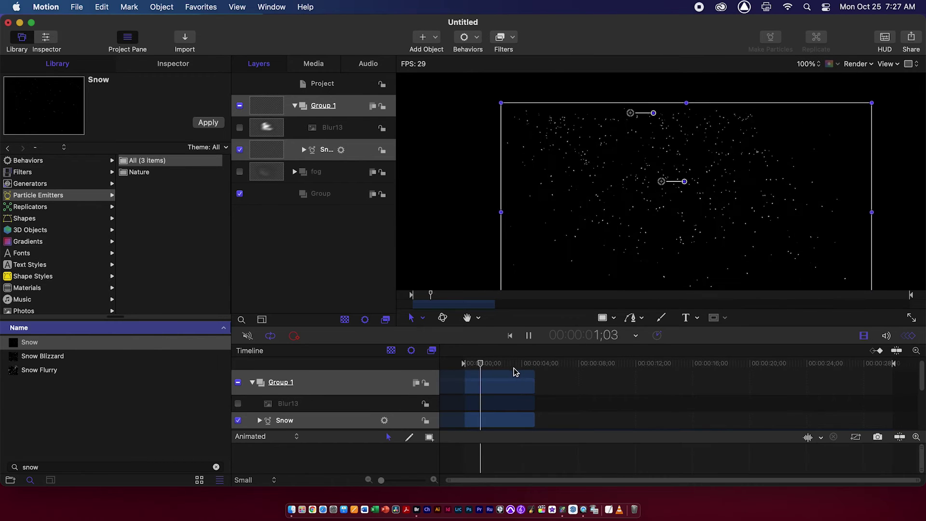
key(space)
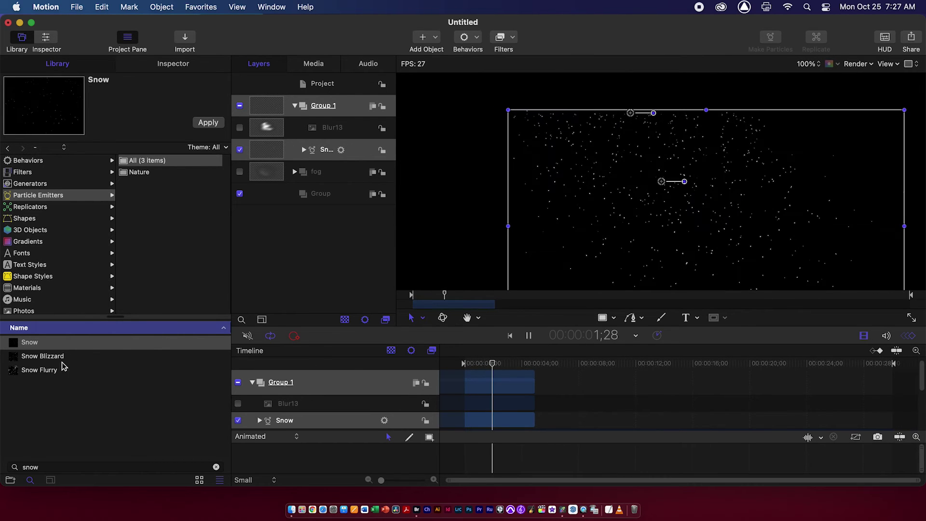
click(34, 374)
drag(35, 374, 259, 175)
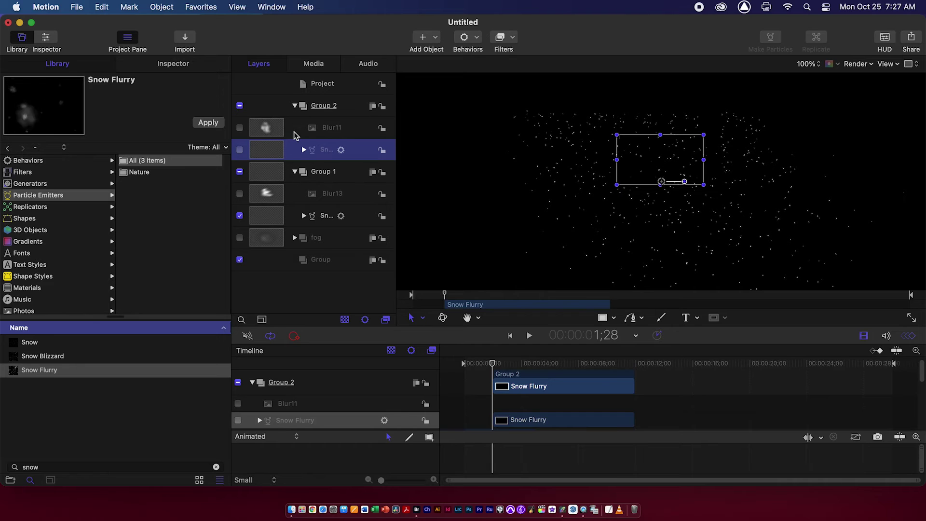
click(295, 172)
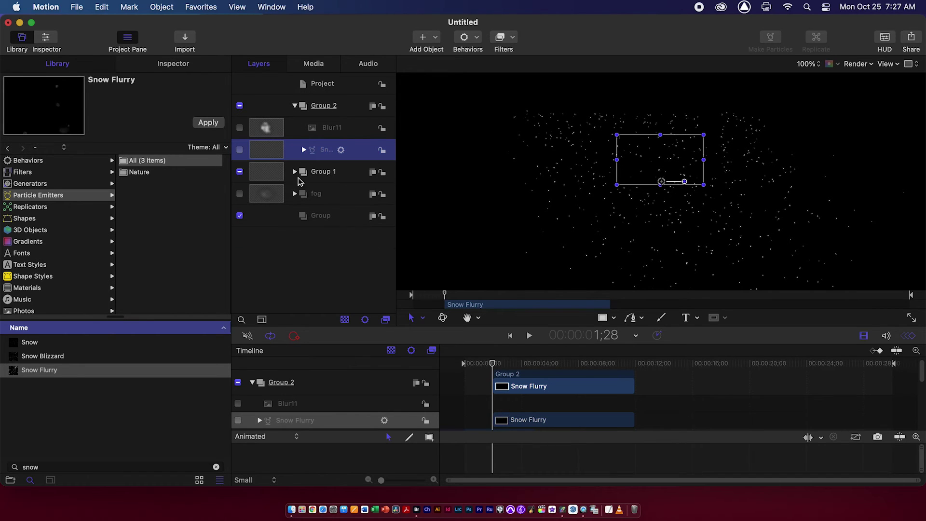
key(super+c)
key(super+v)
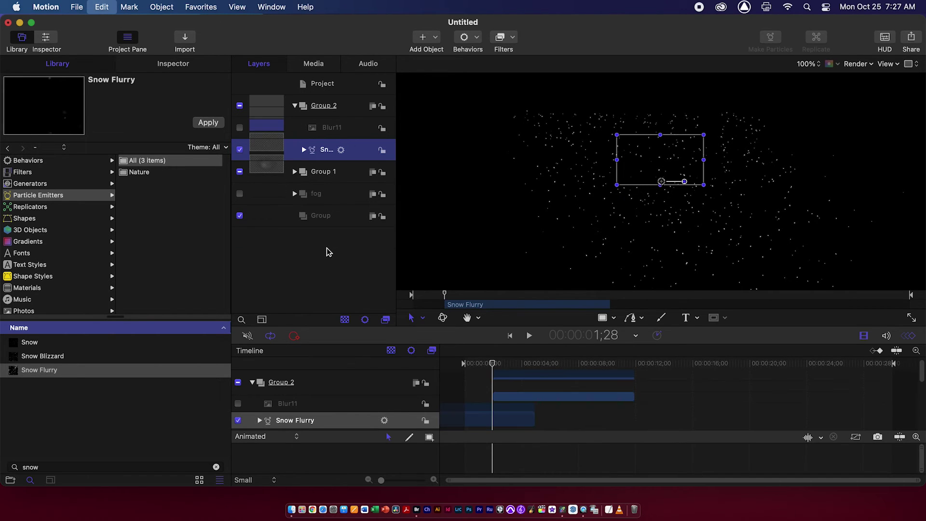
key(super+z)
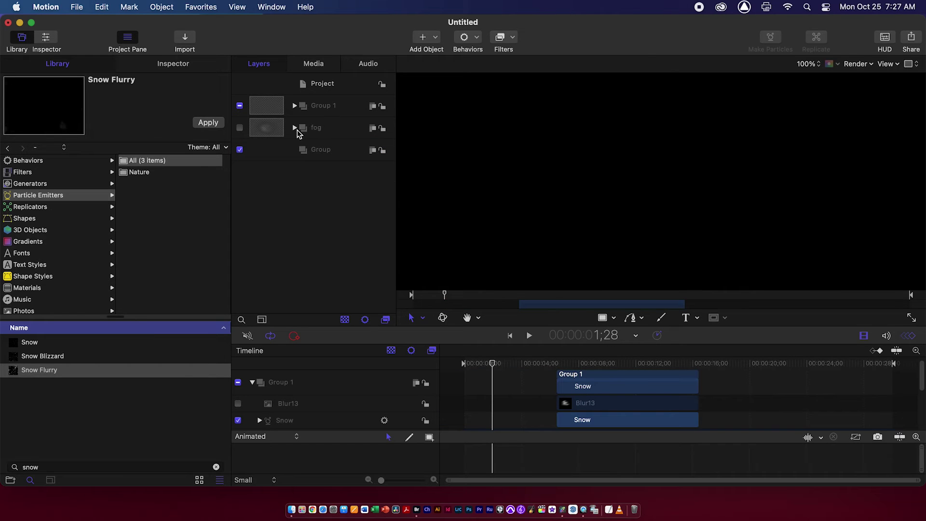
Add the Snow Flurry emitter as a new group and shift it earlier so the flurry is already developed at the project's start.
drag(12, 370, 254, 197)
drag(497, 375, 456, 379)
key(space)
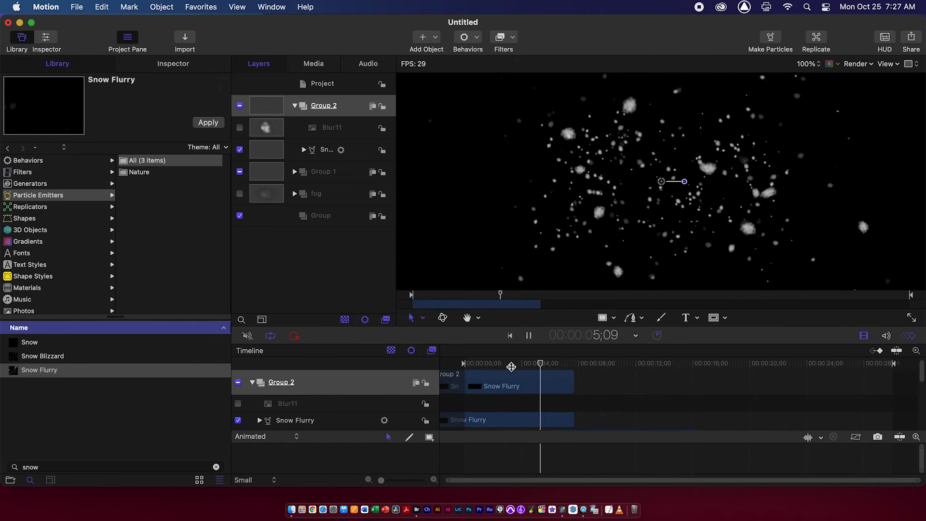
drag(511, 366, 433, 364)
drag(540, 376, 470, 381)
Extend the Snow Flurry group to the end of the project and play it at 25% canvas zoom to check its coverage.
click(808, 63)
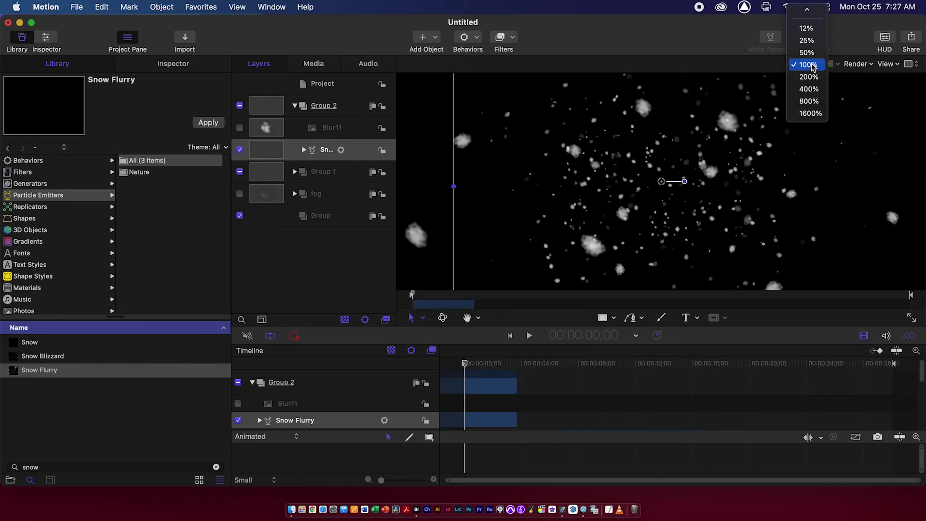
click(808, 44)
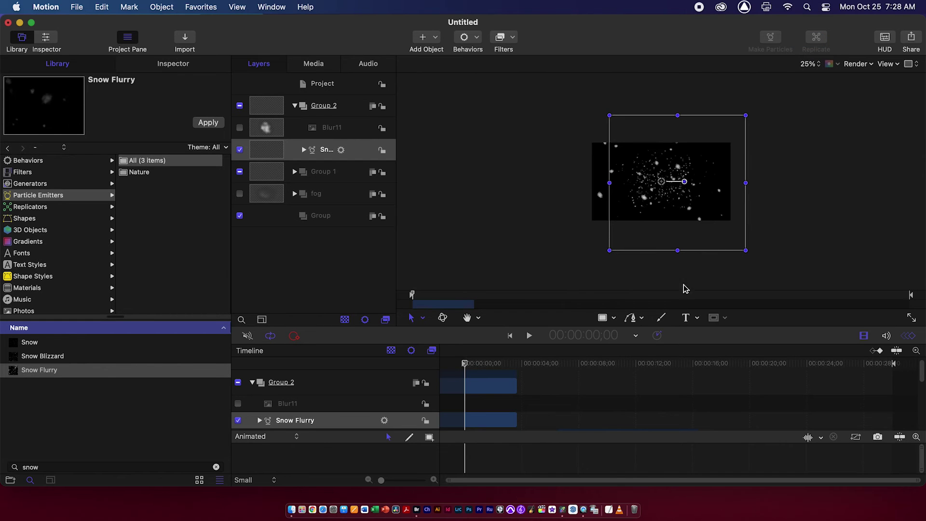
mouse_move(465, 364)
mouse_down()
mouse_move(520, 372)
mouse_move(481, 365)
mouse_up()
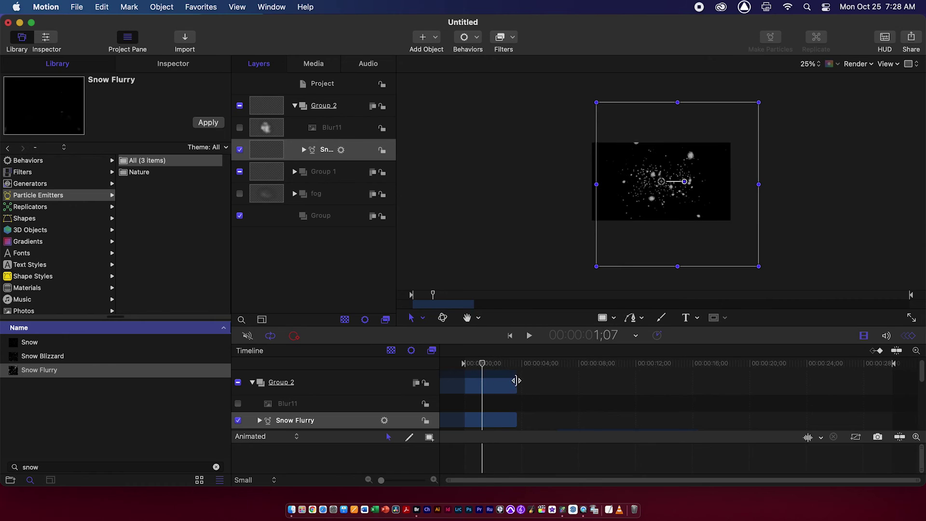
drag(796, 381, 919, 371)
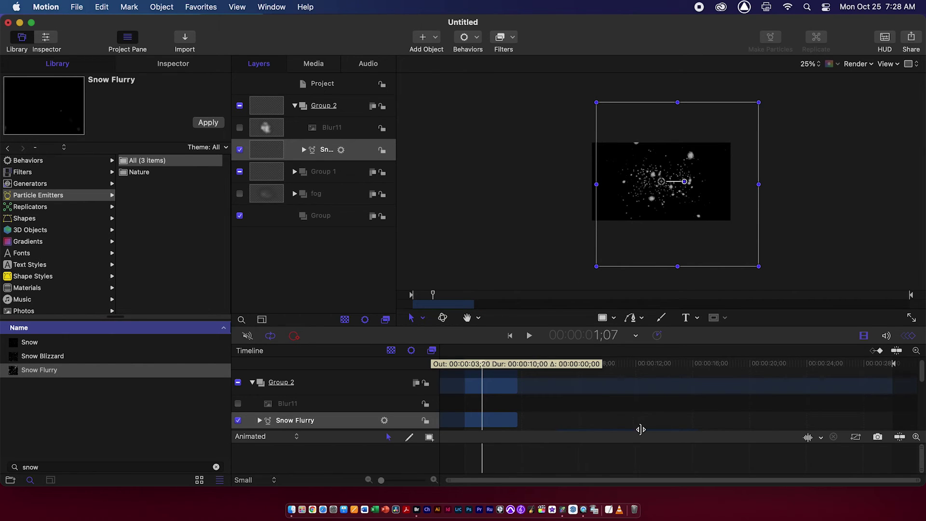
key(space)
key(space)
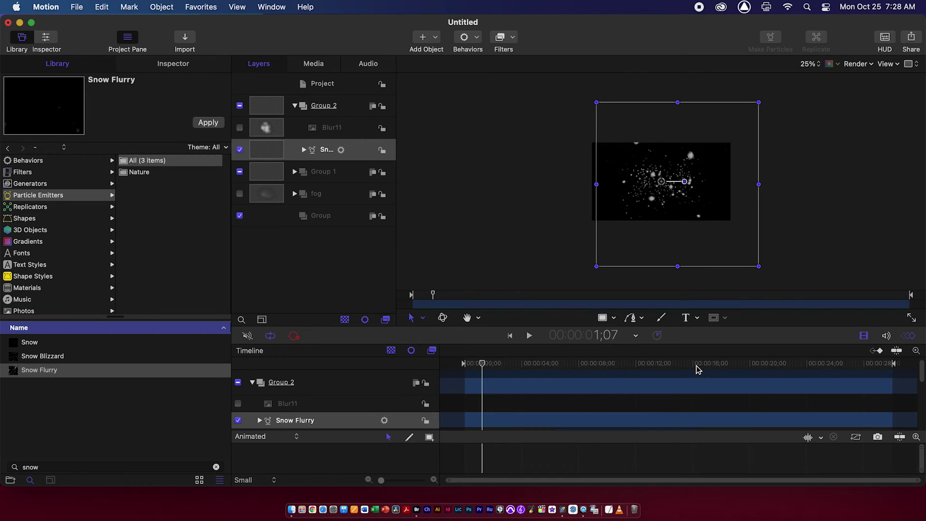
key(space)
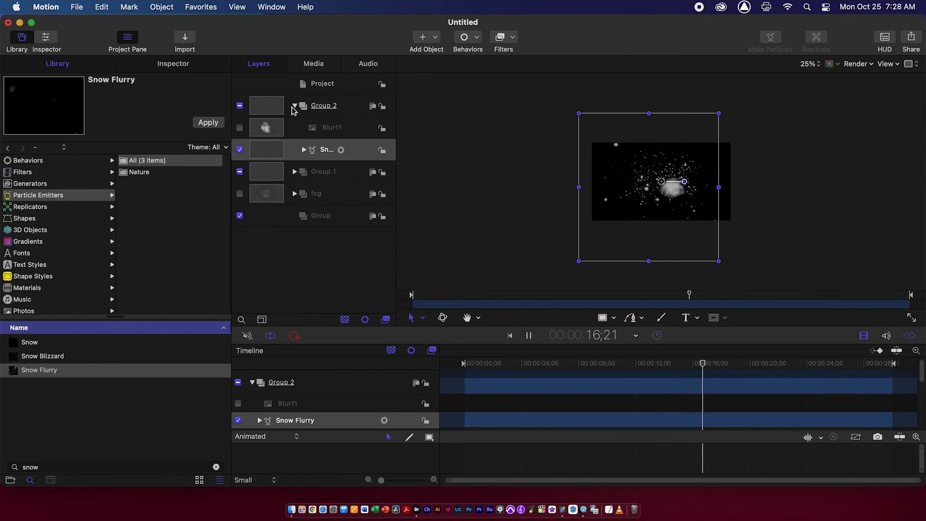
Examine the Snow Flurry emitter's controls, including its arrangement options, while the animation plays.
key(super+3)
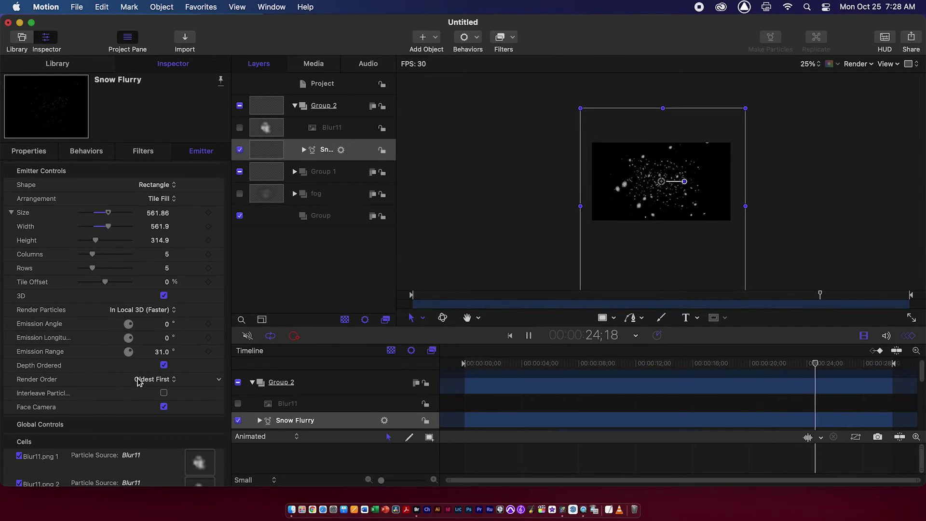
scroll(216, 386, down, 2)
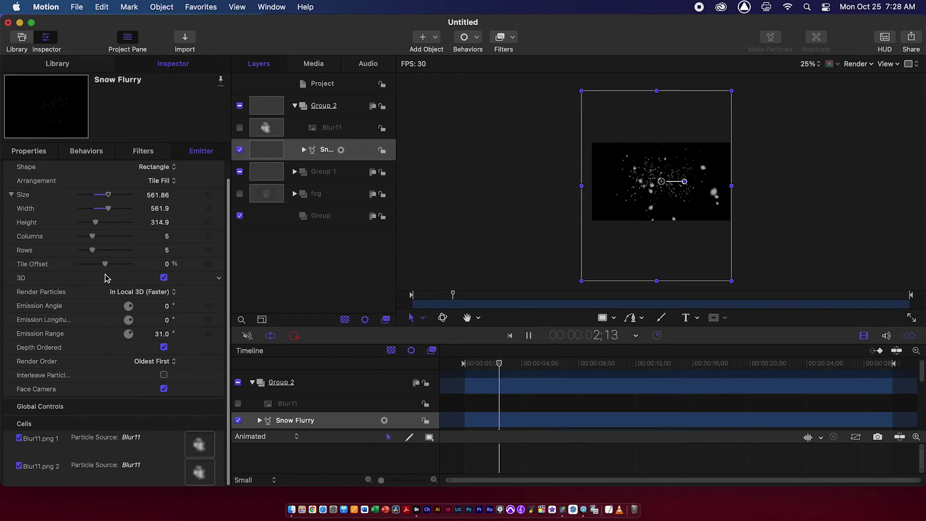
click(164, 183)
click(162, 181)
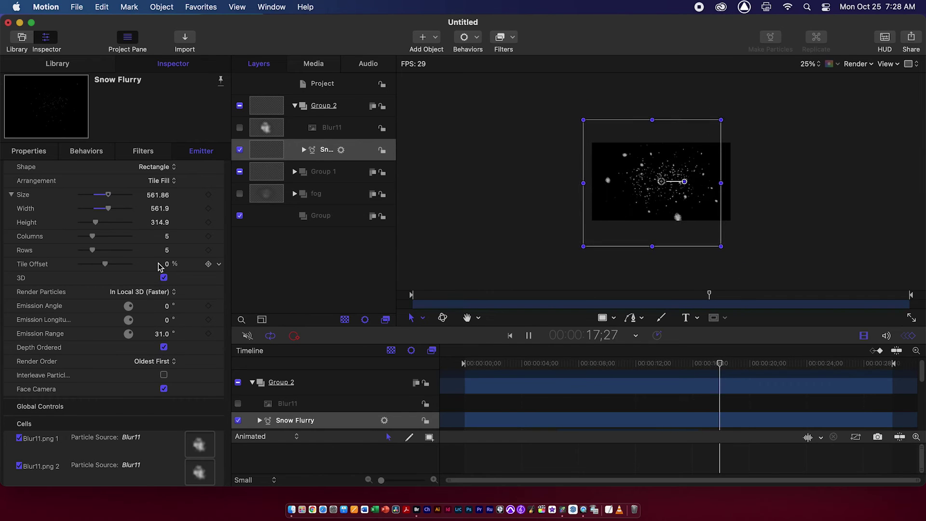
Scale the Snow Flurry emitter to 218% so it fills the frame, and play the result.
click(33, 151)
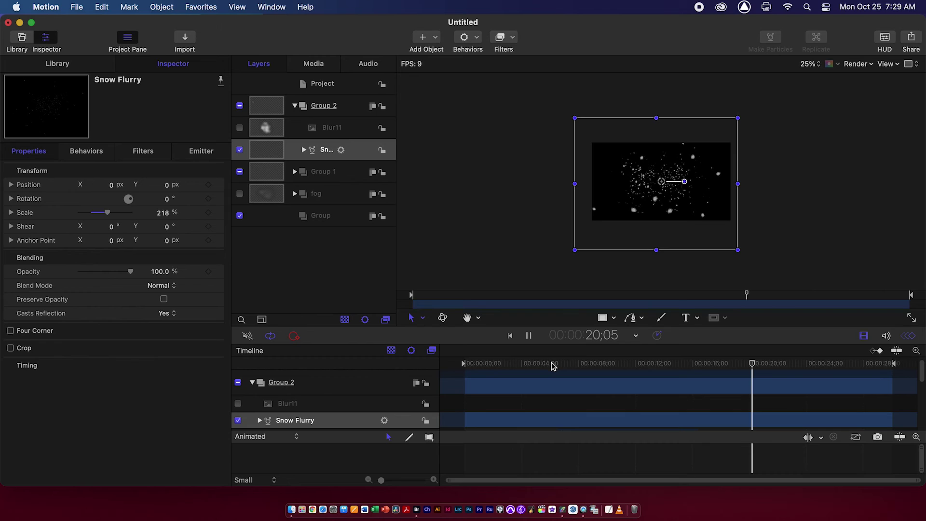
key(space)
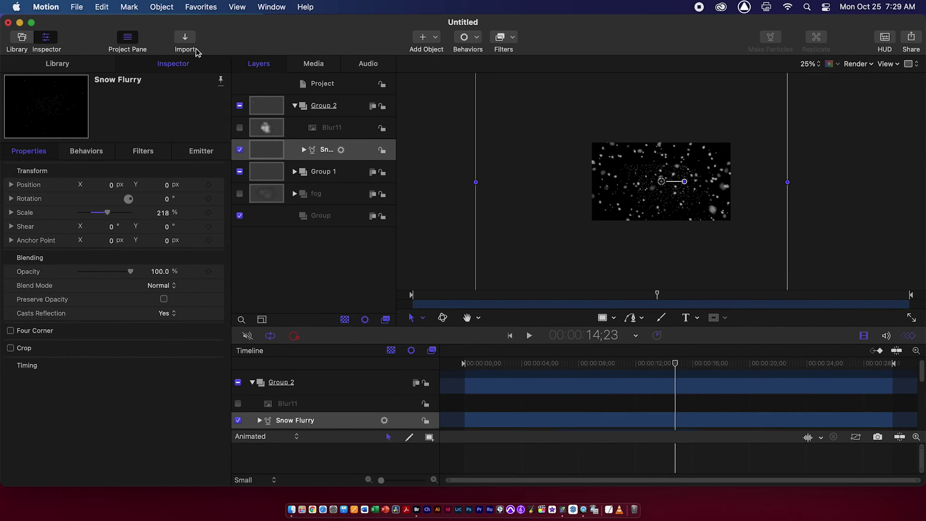
key(space)
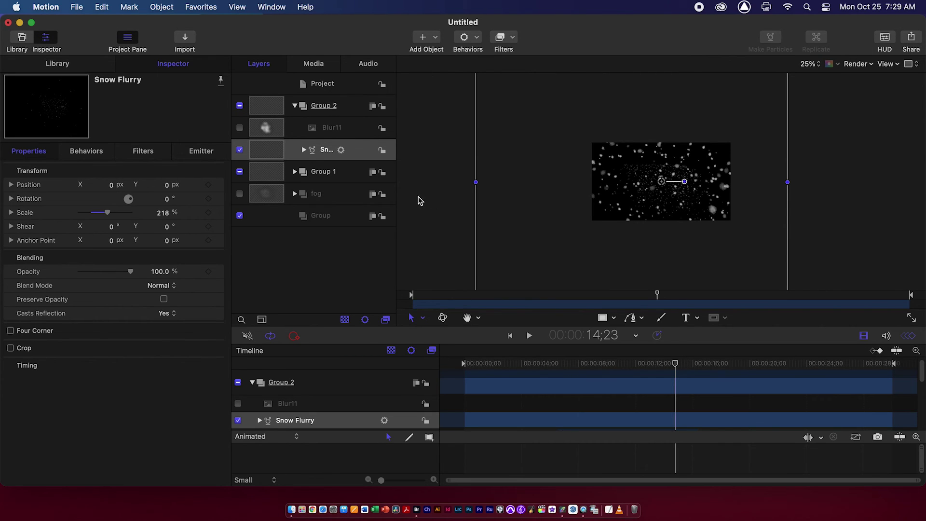
key(space)
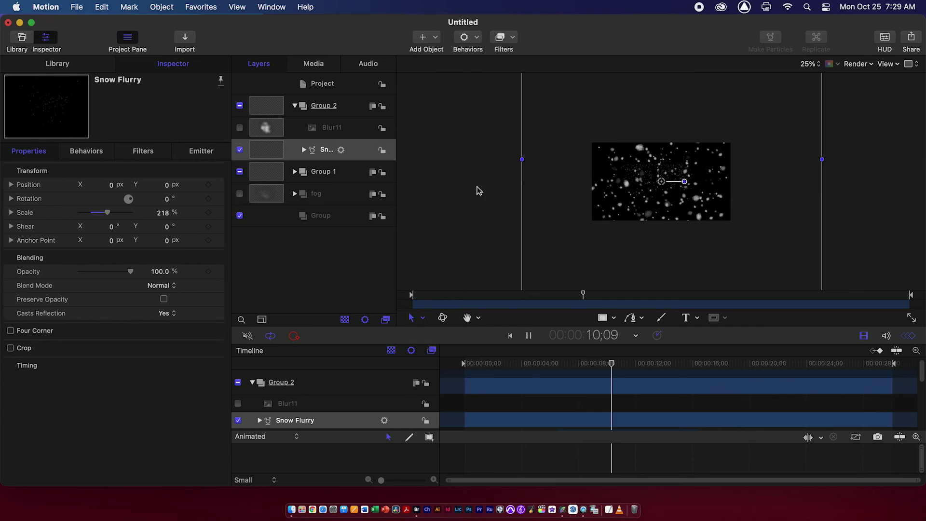
Set up a movie export of the Snow Flurry selection and check for the Apple ProRes 4444 codec with Color + Alpha channels.
click(913, 43)
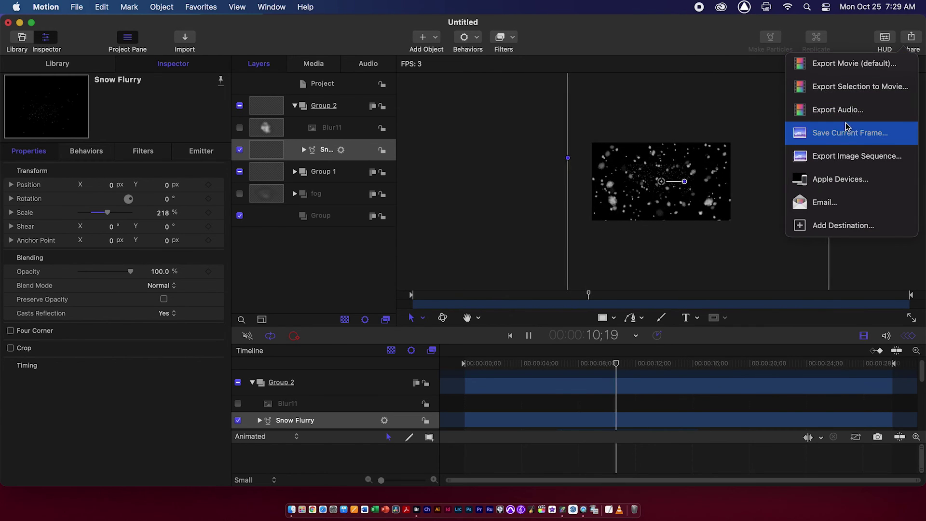
click(858, 90)
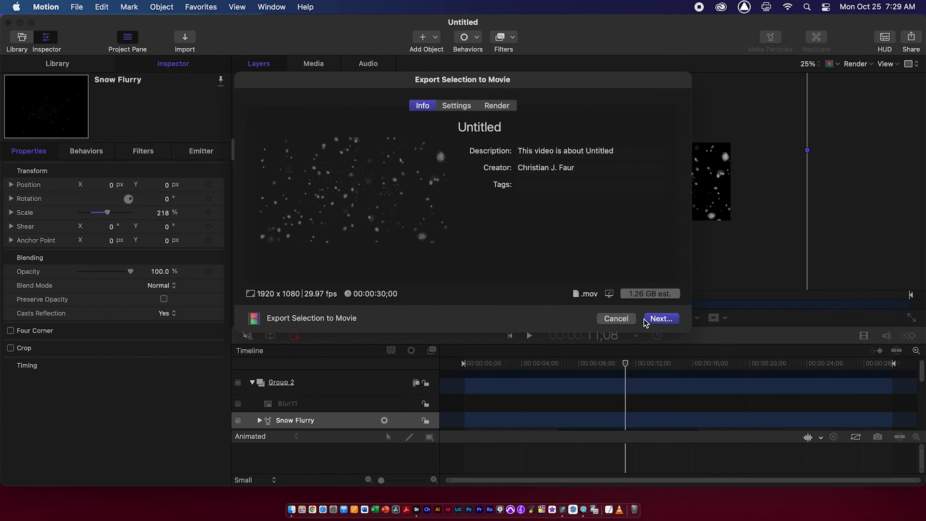
key(Return)
click(615, 330)
click(456, 106)
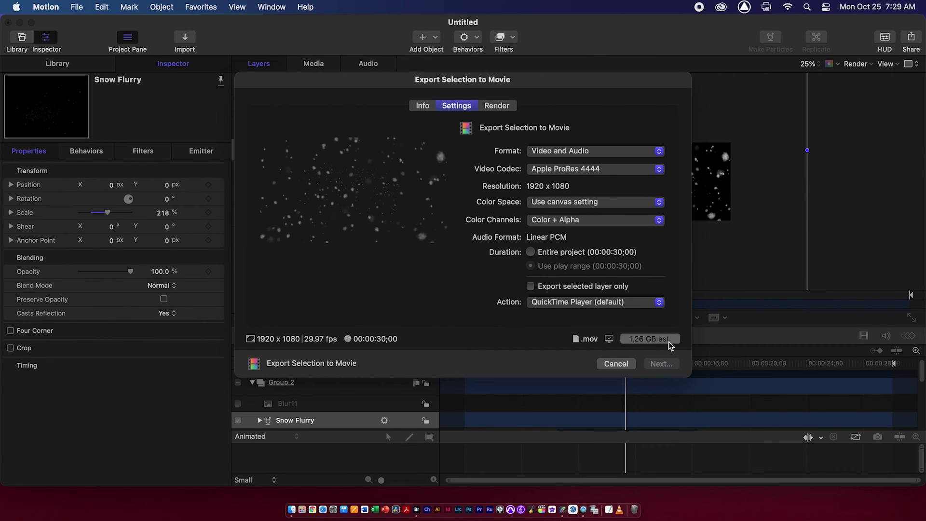
Export the movie to the Desktop as snpow, and quit Motion to return to the Desktop folder in Finder.
key(Return)
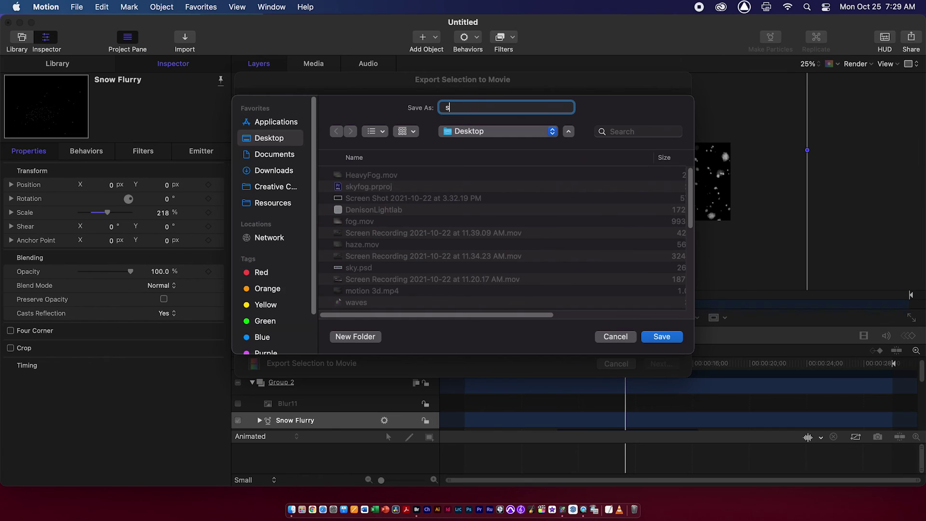
key(Return)
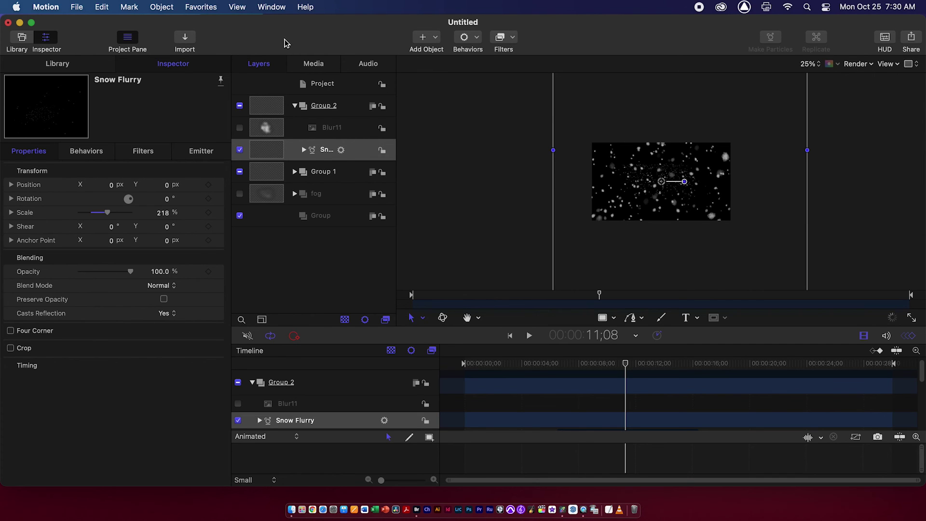
key(super+q)
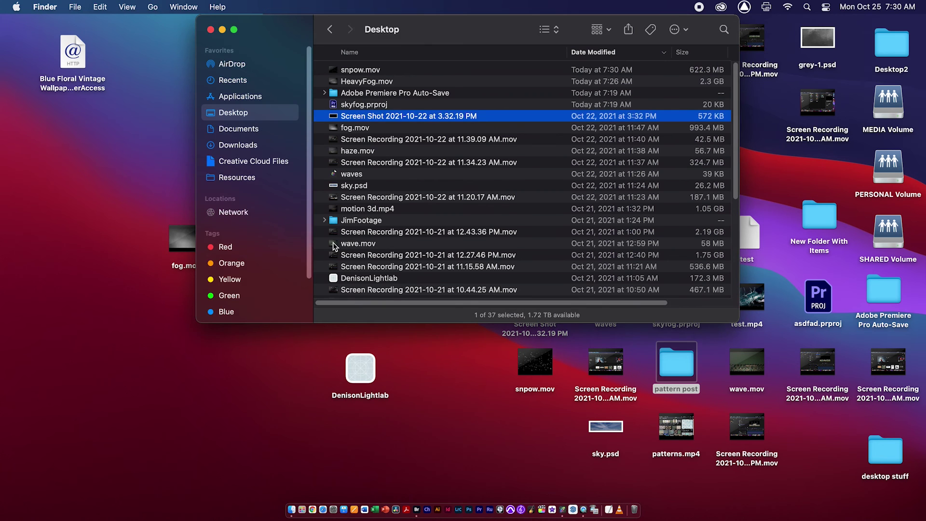
Switch to the waves project in Motion, import snpow.mov at the top of the layer stack, and view the scene in Perspective.
scroll(333, 246, down, 5)
key(super+Tab)
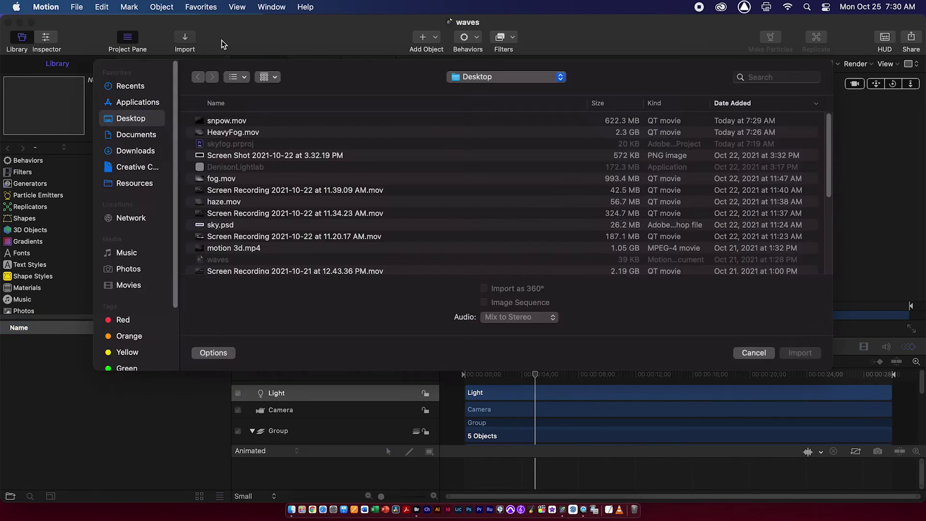
click(186, 43)
click(802, 356)
drag(314, 195, 317, 93)
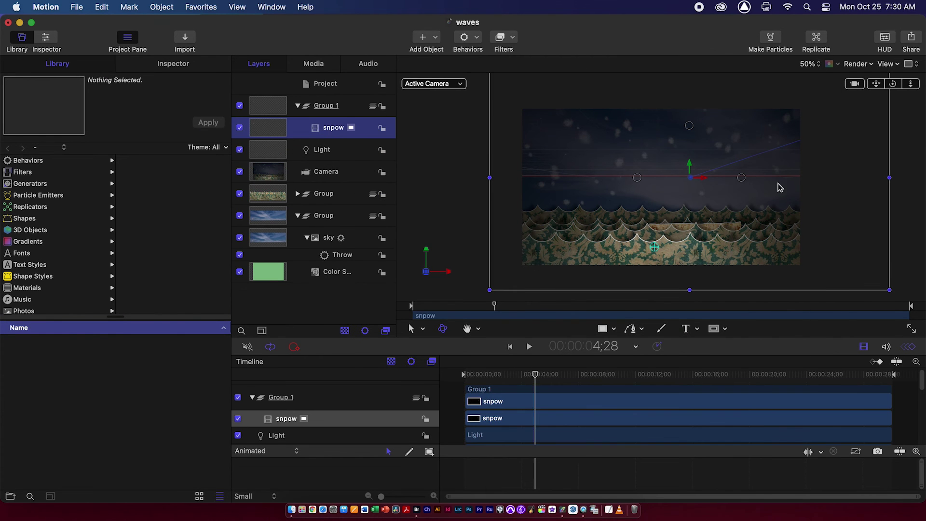
click(434, 83)
click(487, 124)
key(super+d)
drag(727, 163, 657, 165)
key(super+z)
key(super+z)
Make three copies of the snpow layer and spread the four layers in depth between about -465 and 436 px on Z.
key(super+d)
key(super+d)
key(super+d)
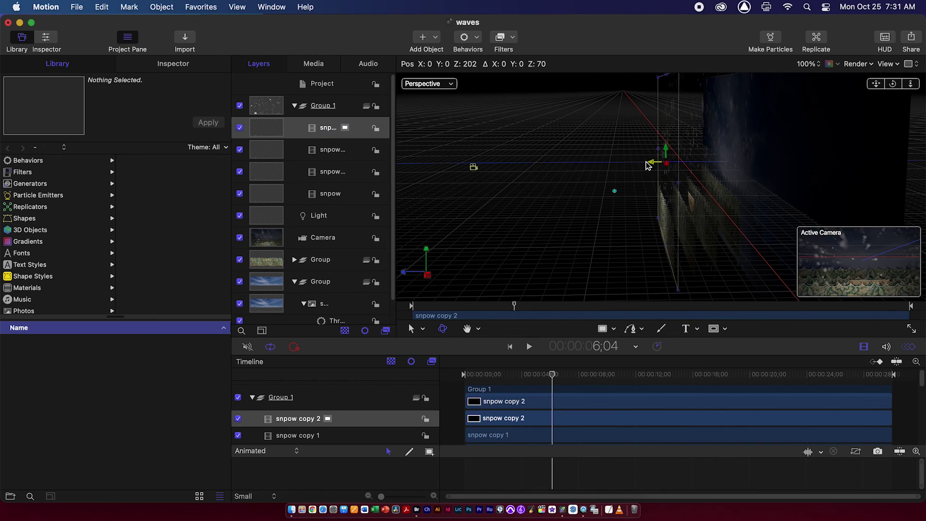
Shift the clips of snpow copy 2 and snpow copy 1 earlier in time, and play the scene through the Camera view.
click(178, 65)
click(506, 435)
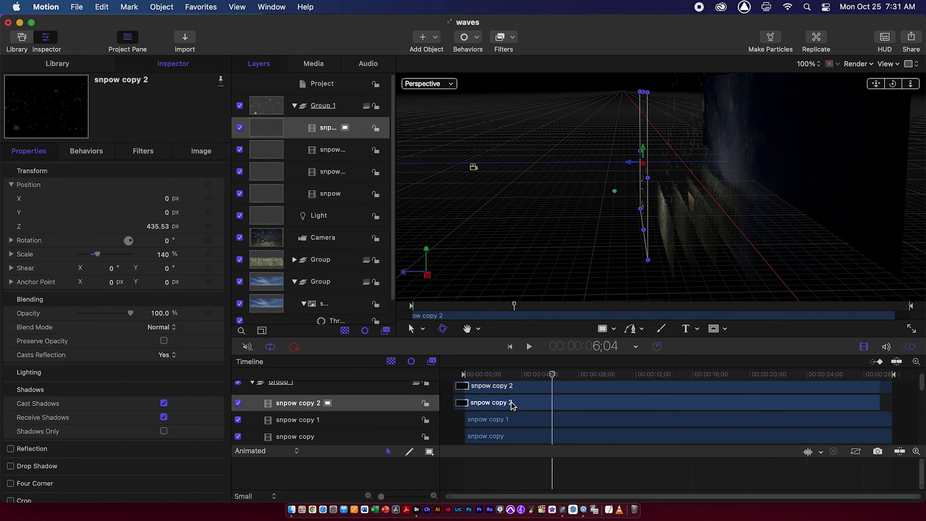
scroll(546, 415, down, 5)
click(345, 130)
click(434, 84)
click(484, 102)
key(space)
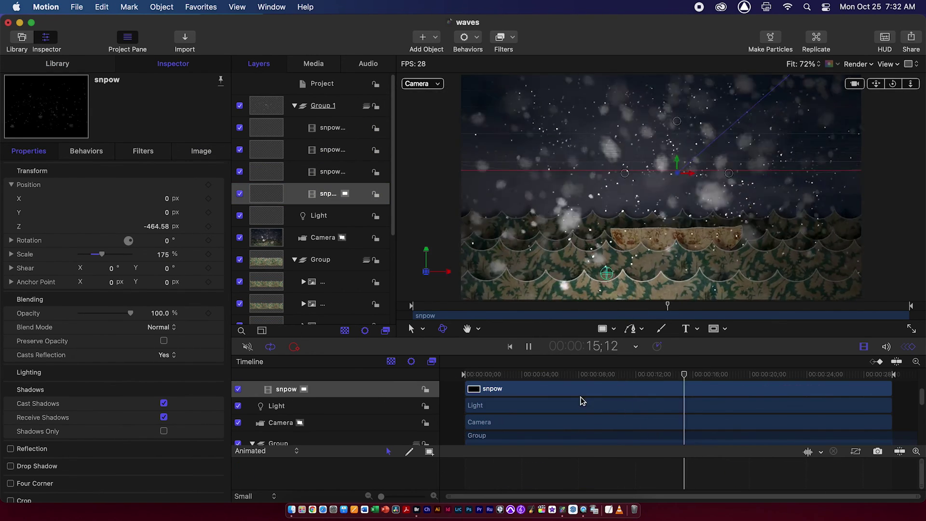
Compare the snow layers by toggling their visibility during playback, and scale snpow copy 2 to 241%.
click(344, 149)
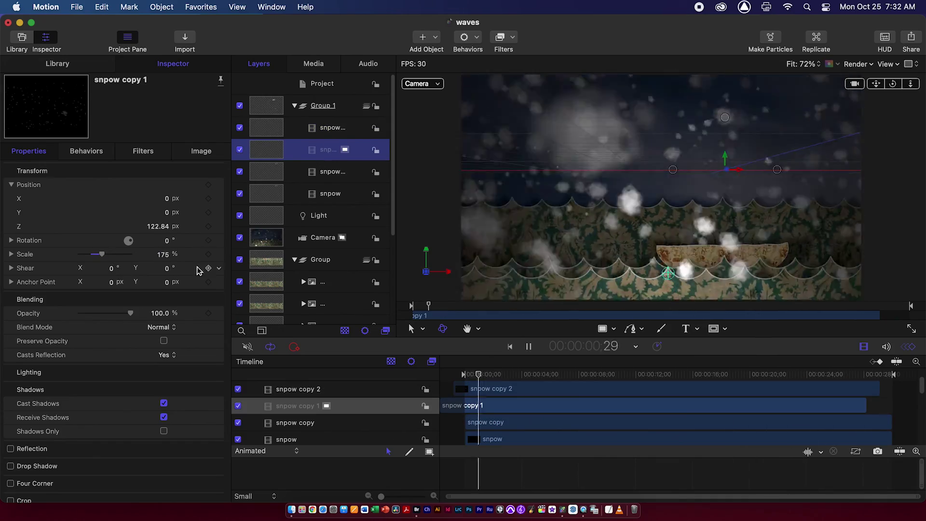
click(240, 194)
click(240, 171)
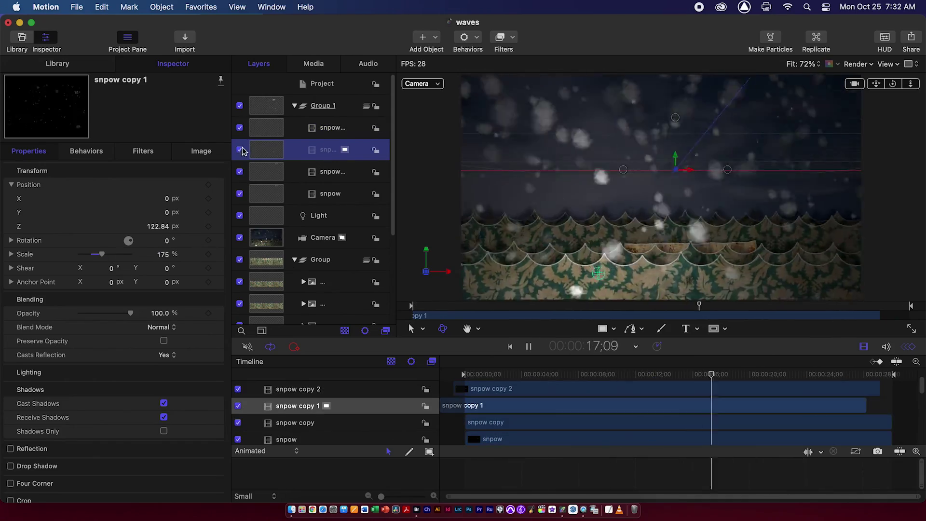
click(333, 127)
click(240, 194)
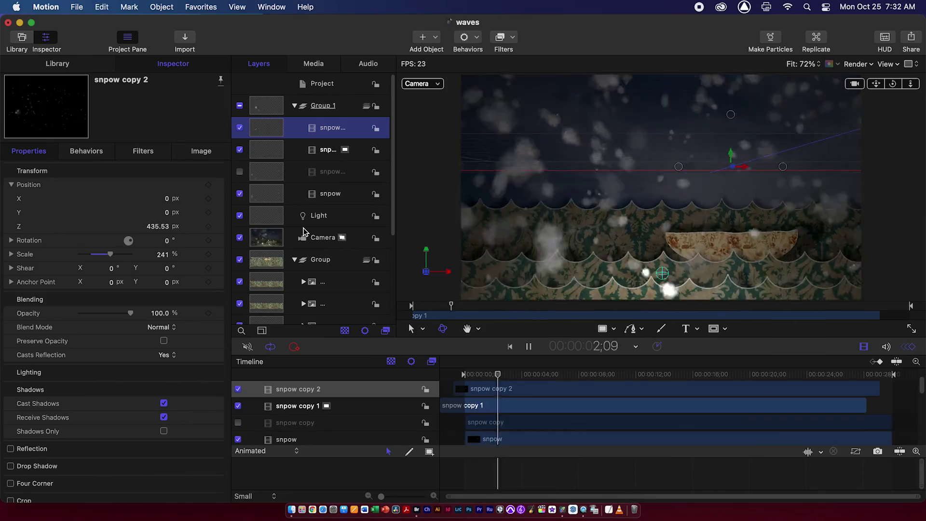
Isolate the original snpow layer by hiding its three copies, and set its X position to -140 px and scale to 142%.
click(240, 171)
click(240, 128)
click(239, 149)
click(333, 194)
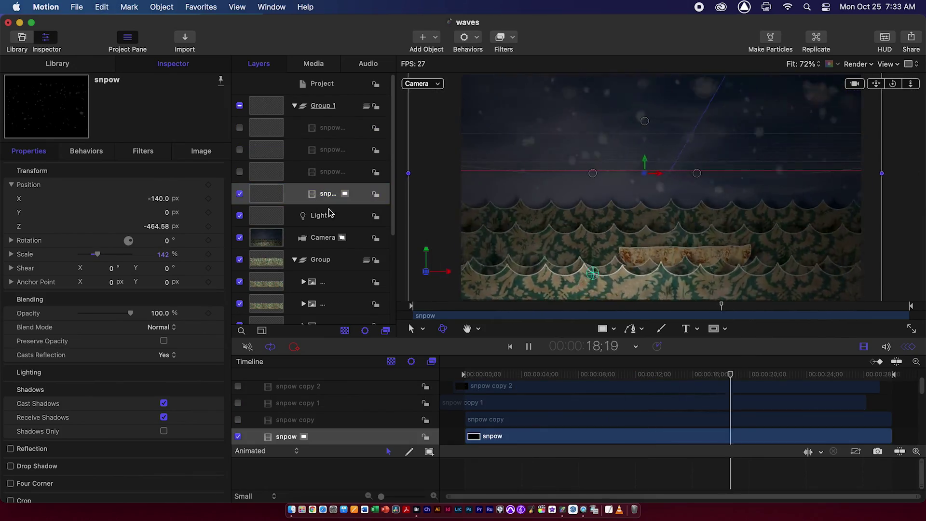
Show the snow copies again, scaling snpow copy 1 to 130% and setting snpow copy 2 to X -195.89 px and 99% scale.
click(333, 171)
click(239, 149)
click(333, 150)
click(239, 128)
click(333, 127)
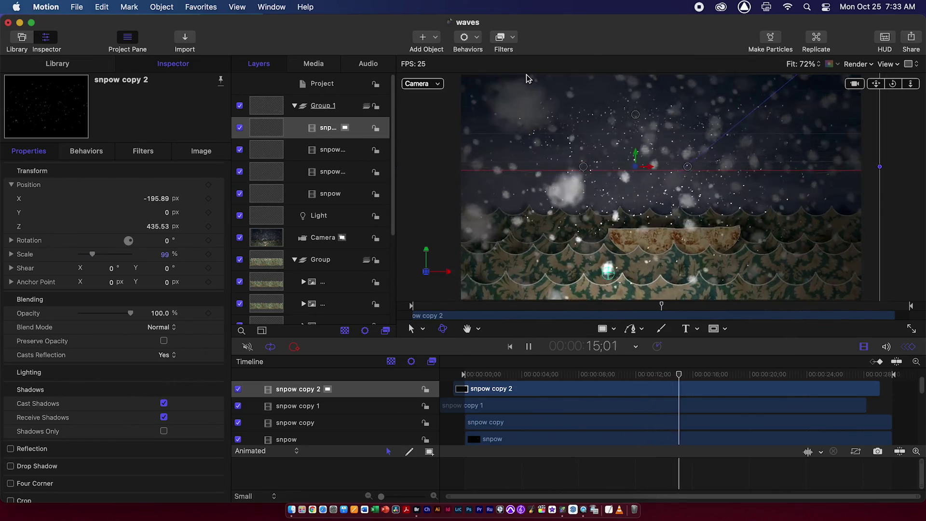
click(437, 87)
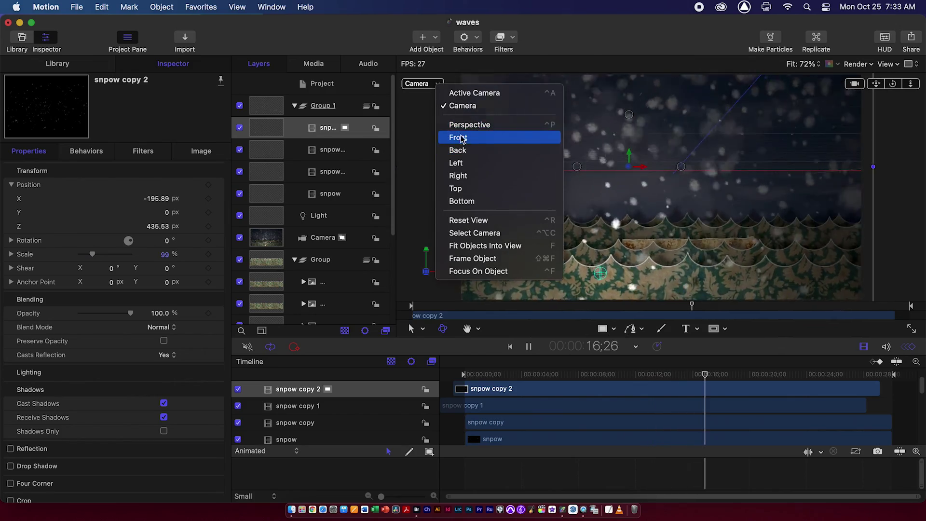
key(Return)
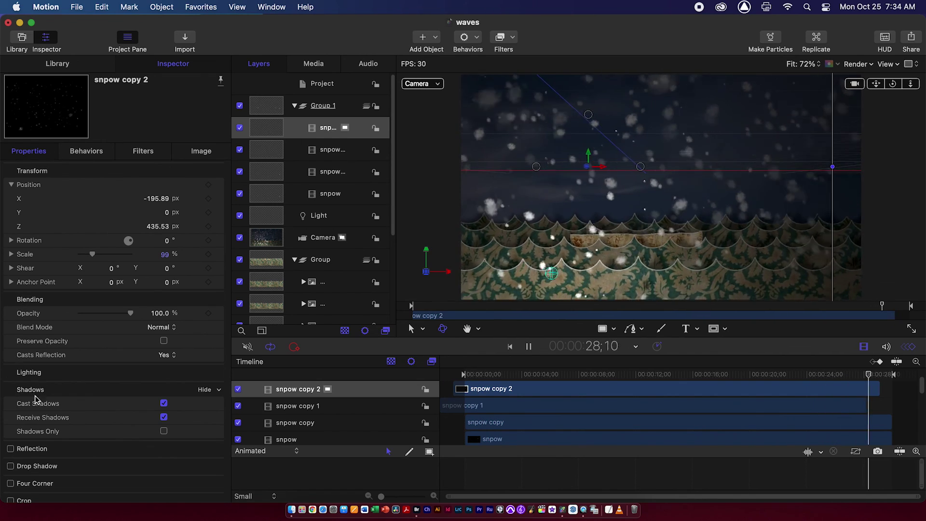
Turn off casting and receiving shadows for all four snpow layers.
click(164, 403)
click(164, 417)
click(289, 149)
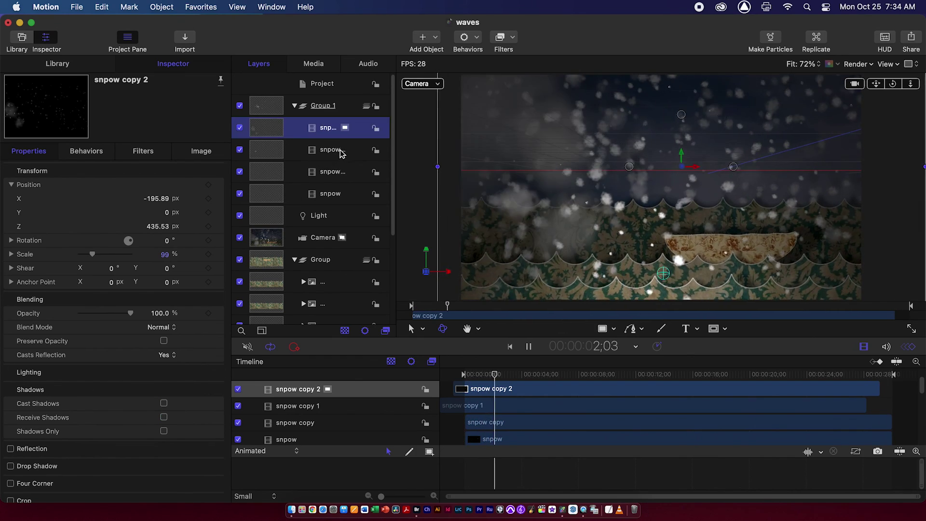
click(163, 403)
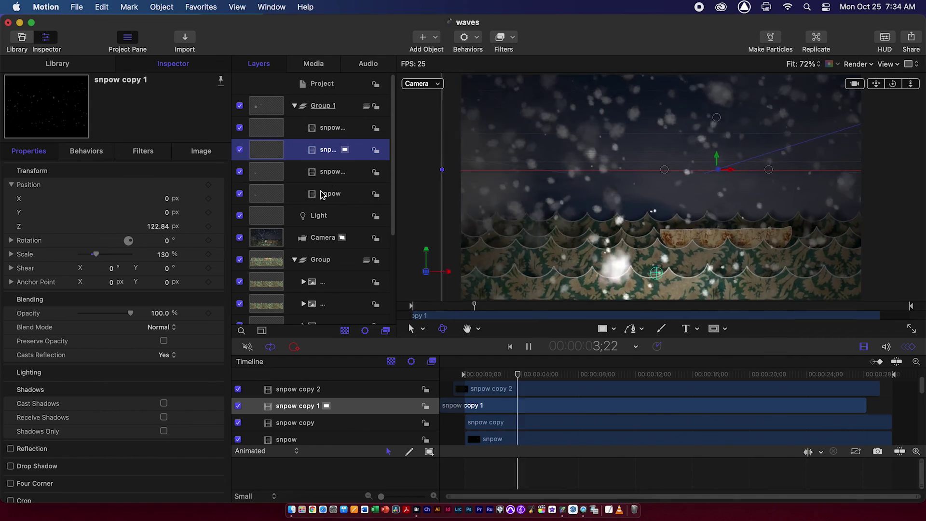
click(328, 173)
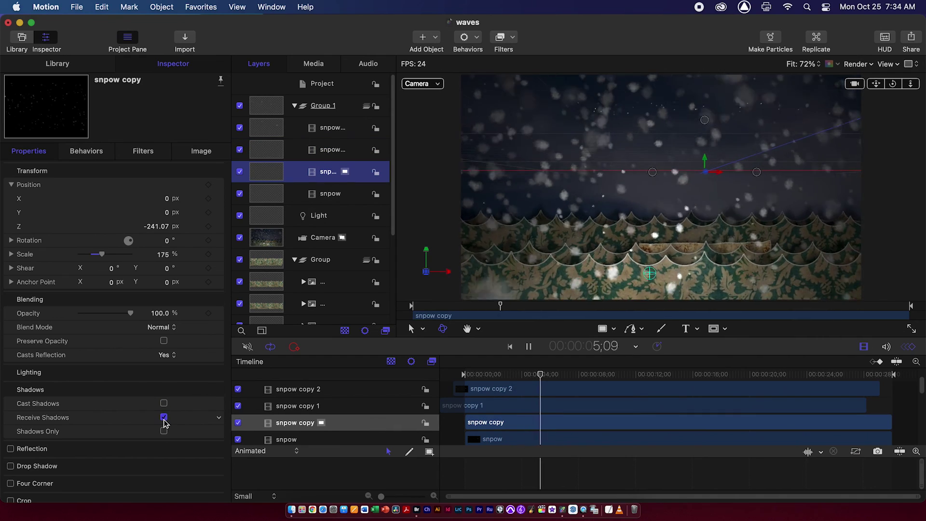
key(Down)
click(163, 403)
click(164, 417)
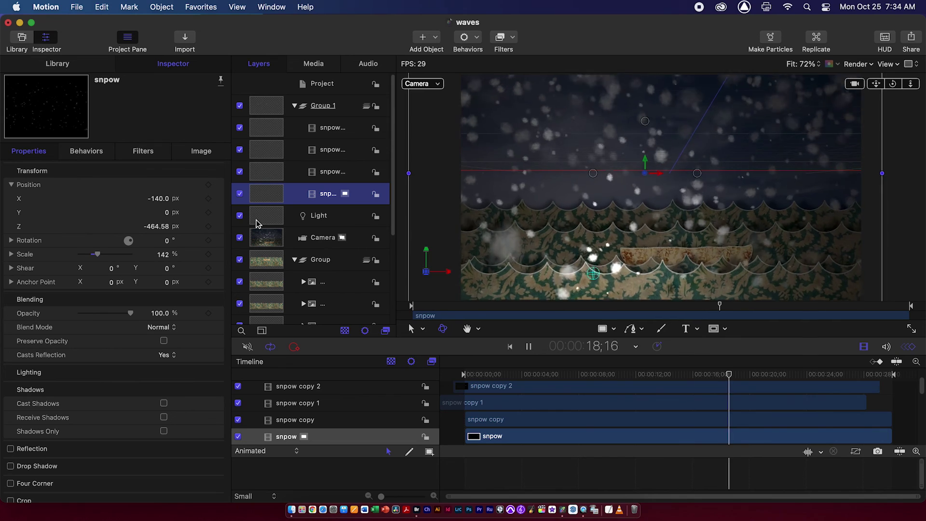
Lower the opacity of the snpow layers, setting snpow copy 2 to 44.55%.
drag(153, 320, 105, 318)
click(333, 172)
click(333, 150)
click(333, 129)
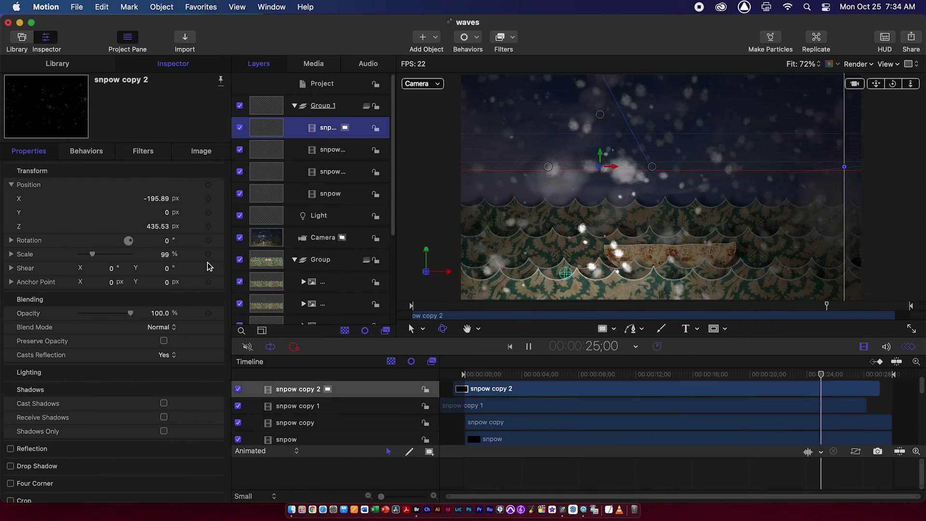
click(107, 314)
drag(107, 315, 102, 313)
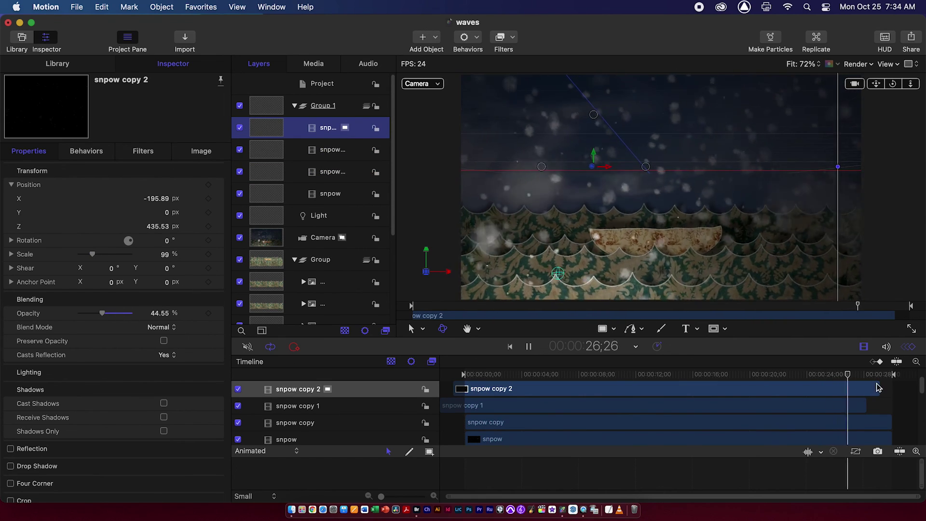
scroll(756, 421, down, 5)
scroll(758, 421, up, 5)
scroll(924, 398, up, 3)
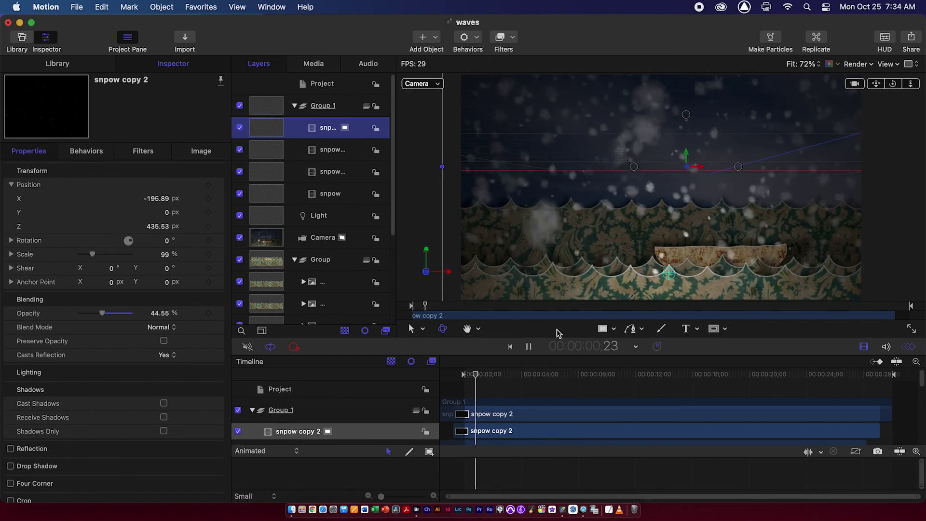